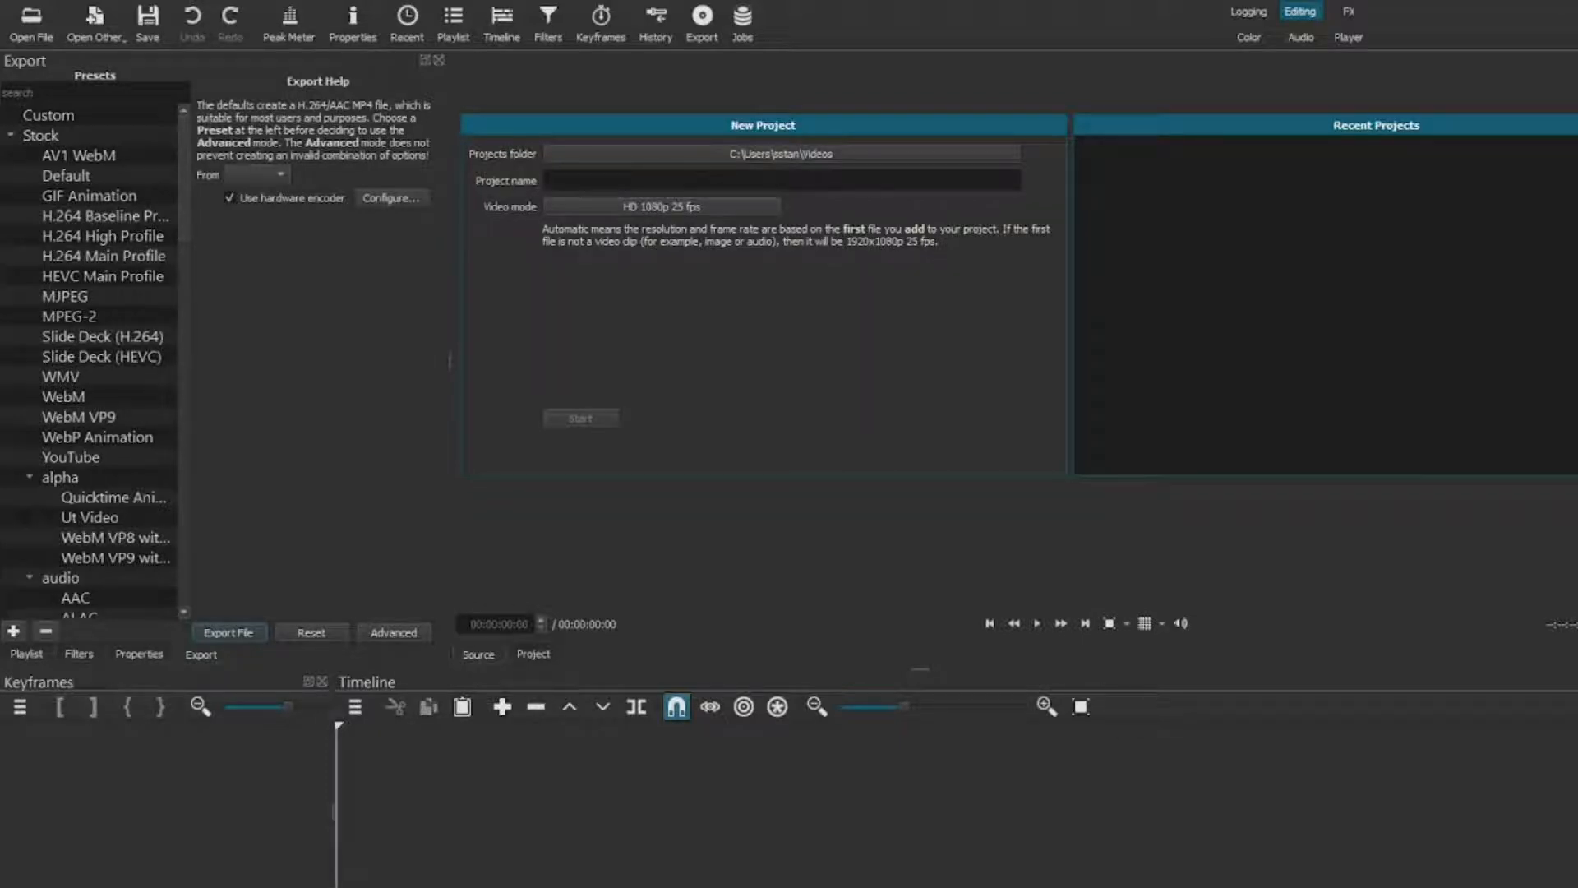
- Open the Hollywood Vanity Mirror Green Screen video and place it on a new V1 timeline track
left_click(30, 31)
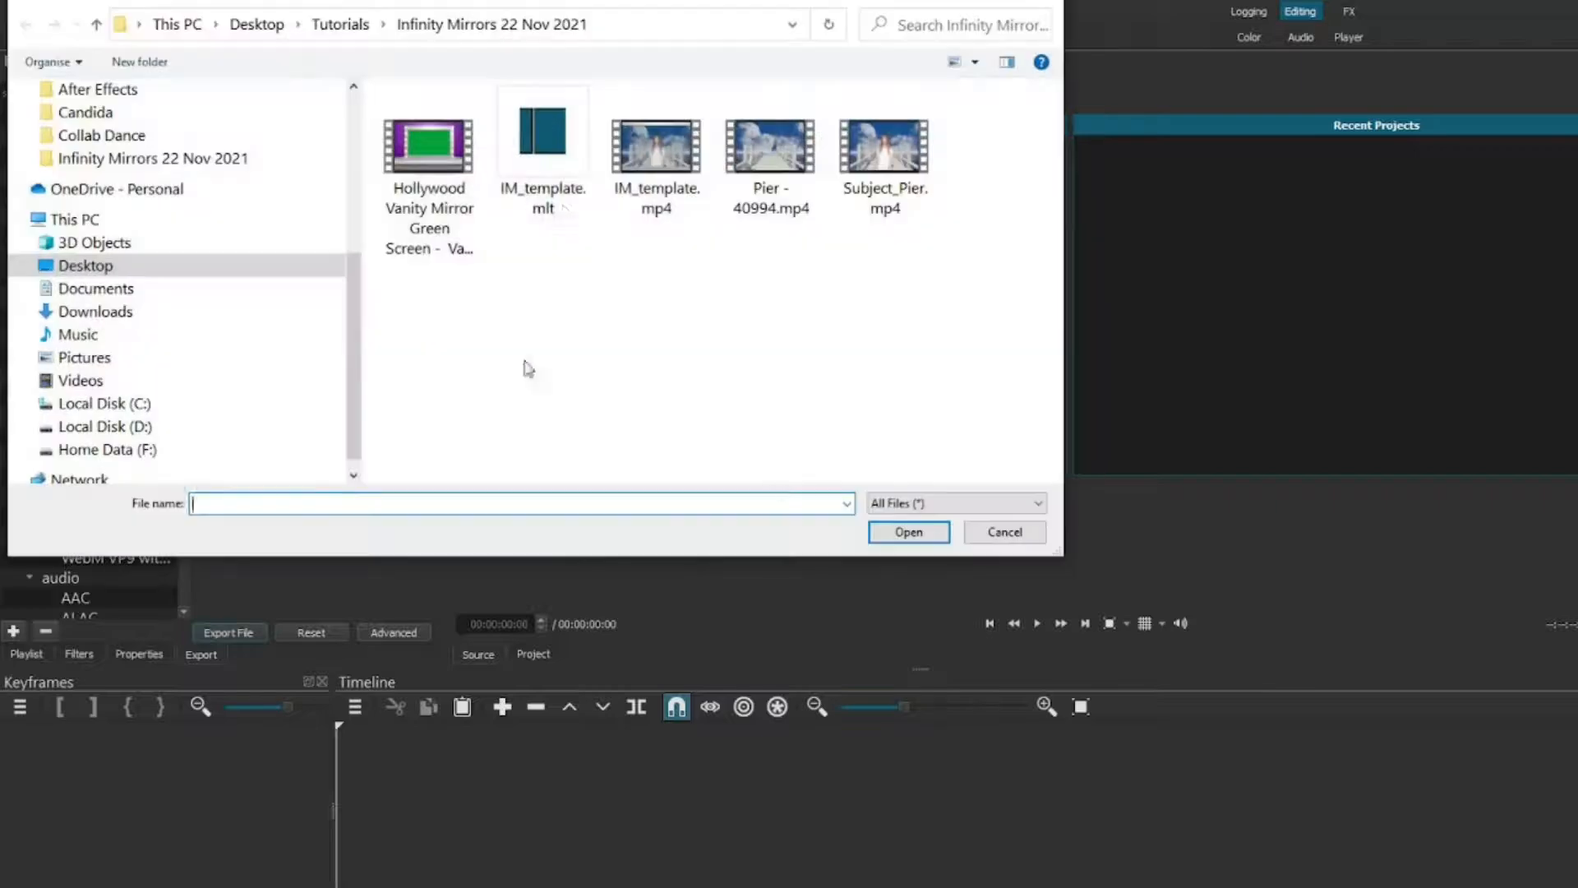
double_click(428, 156)
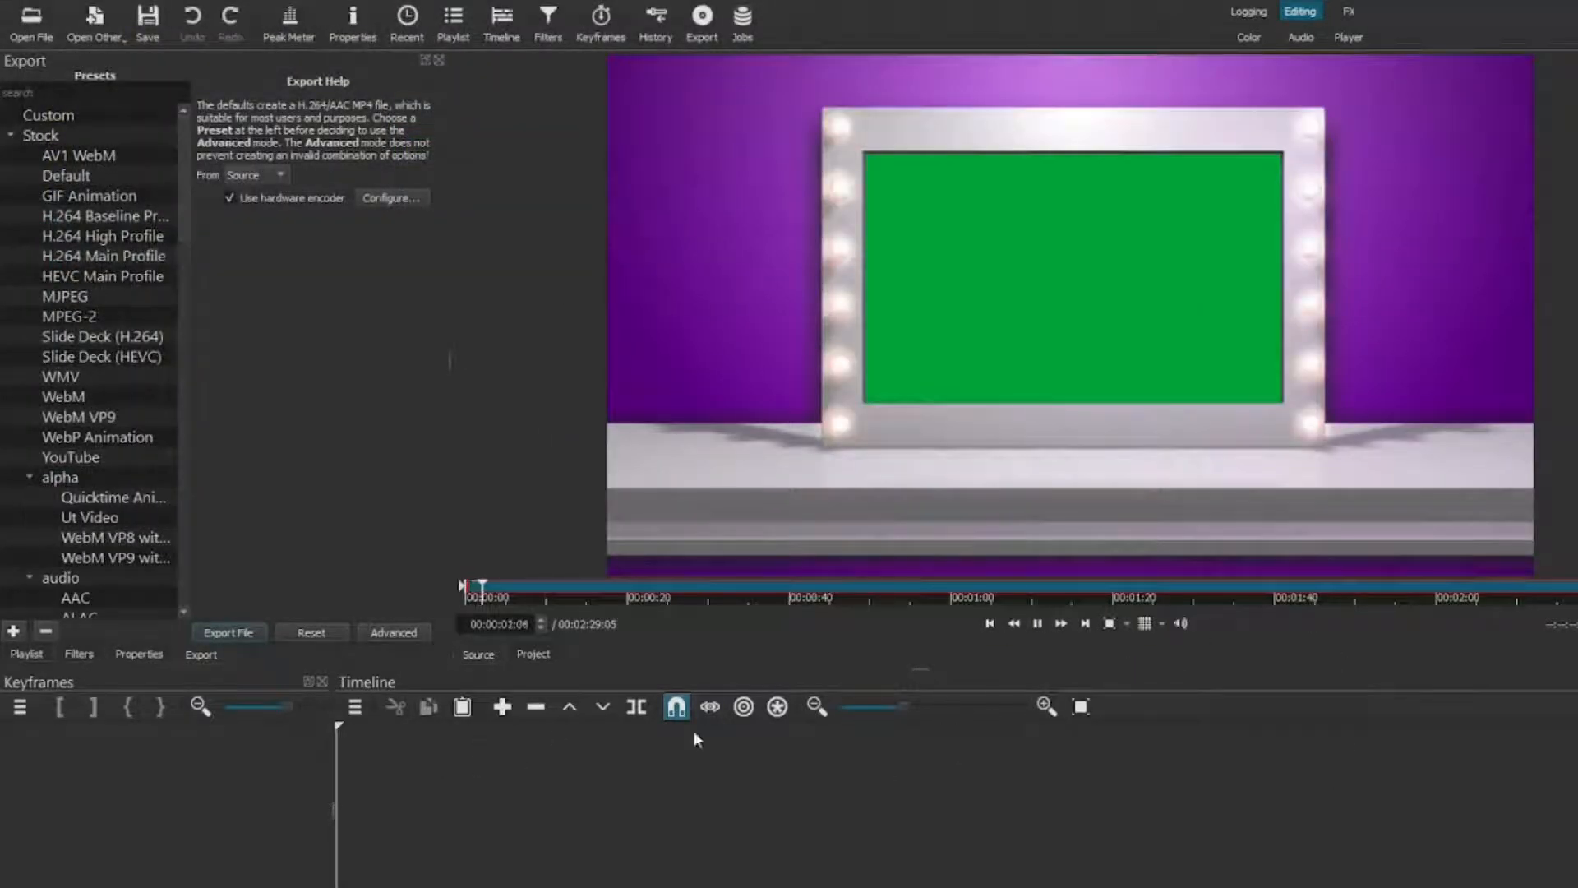
left_click(607, 708)
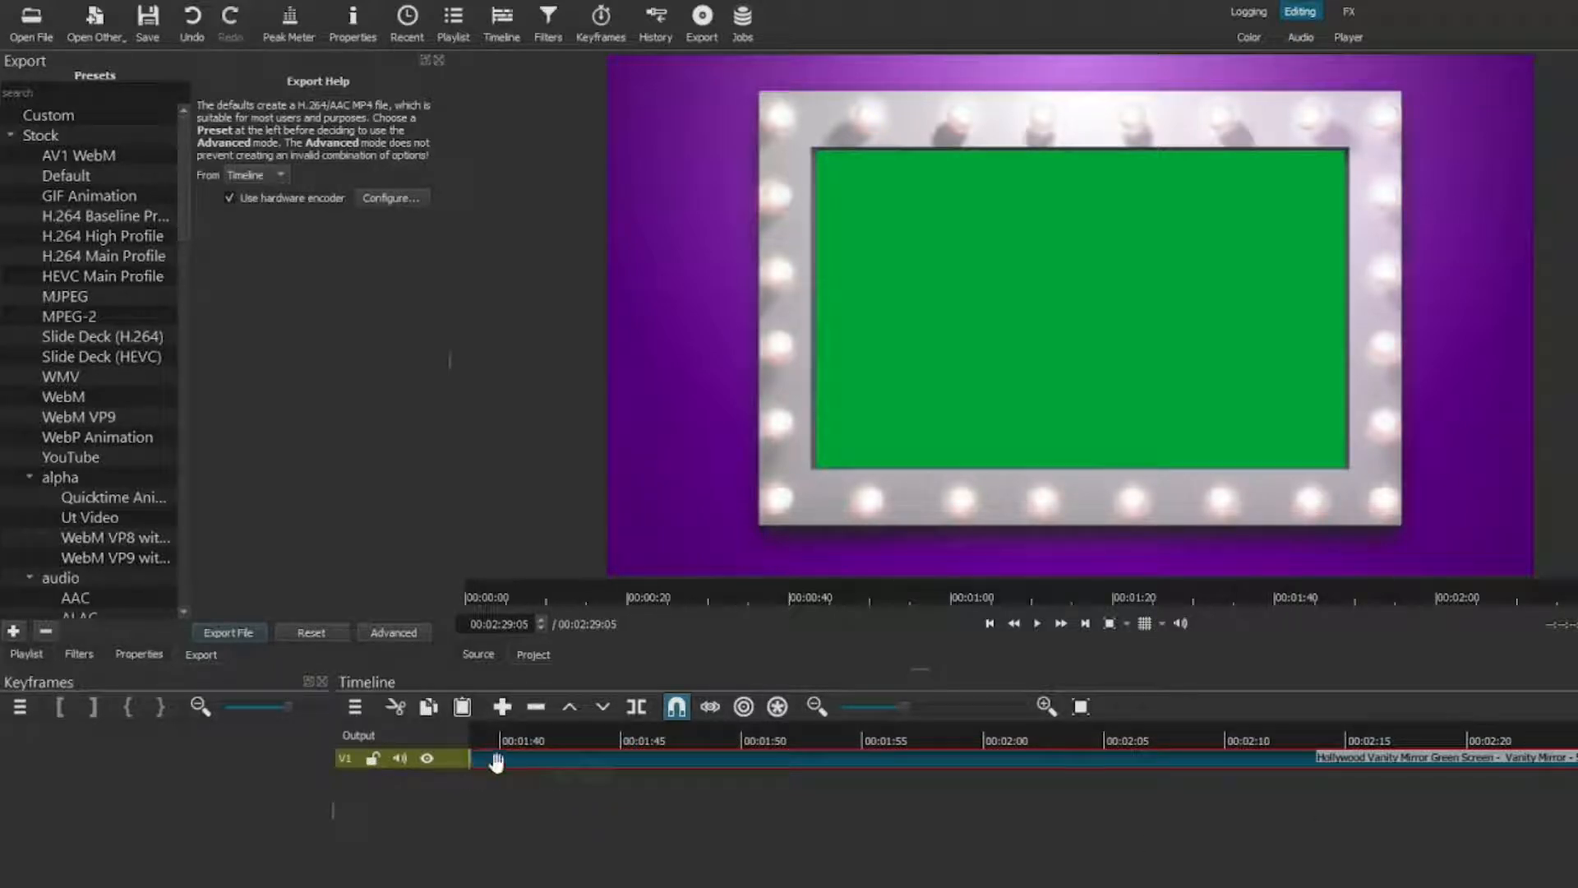
- Insert ten empty video tracks above the mirror clip so the timeline runs from V1 to V11
scroll(498, 763, "up", 1)
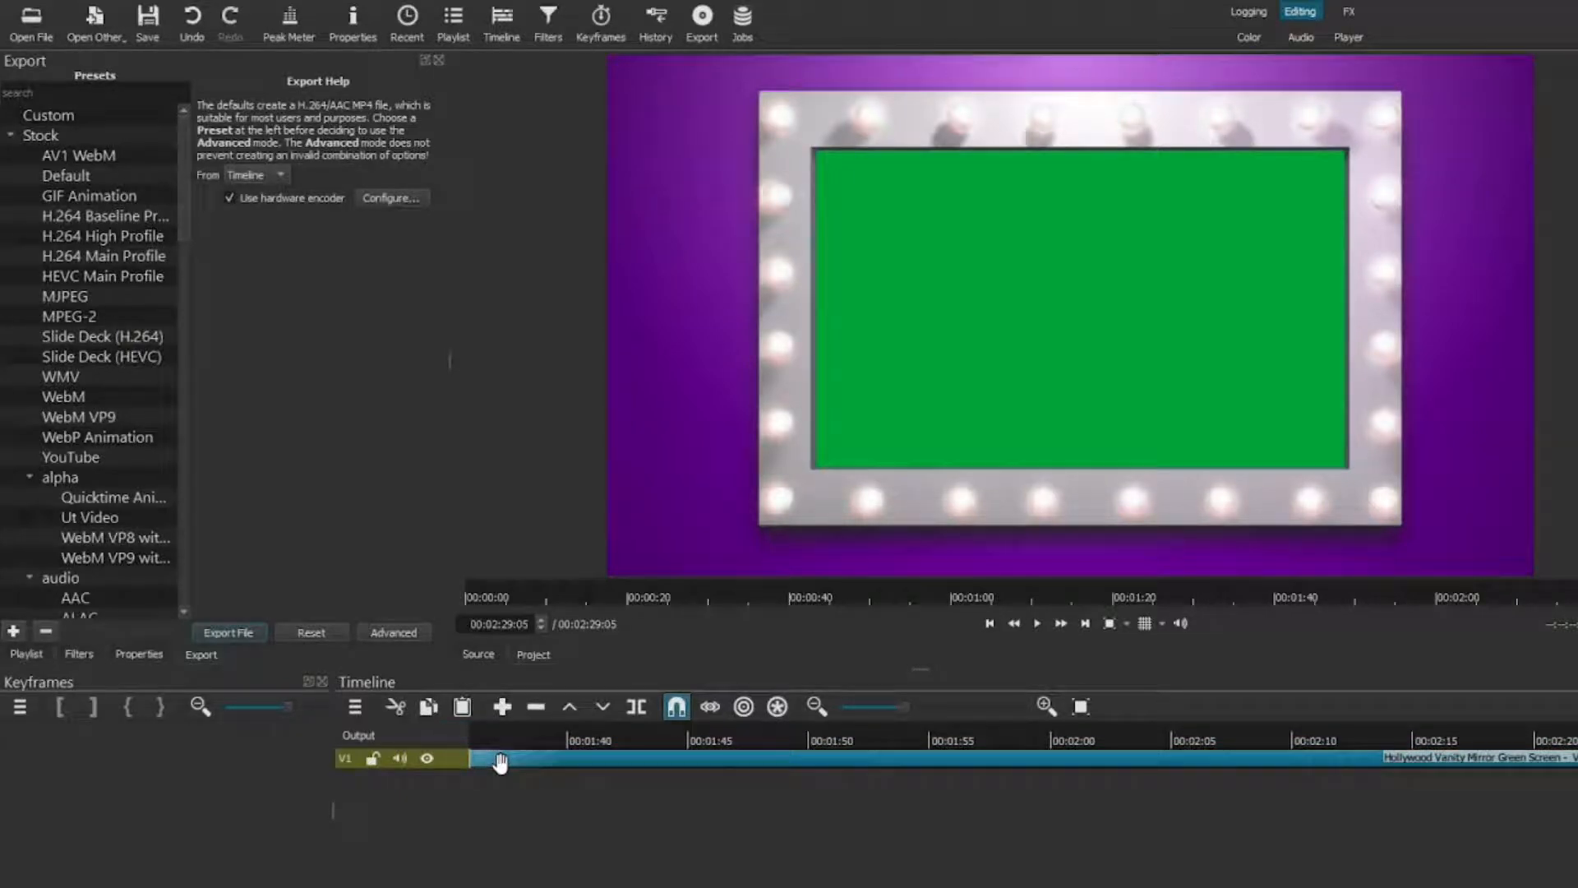
key("ctrl+i")
key("ctrl+i")
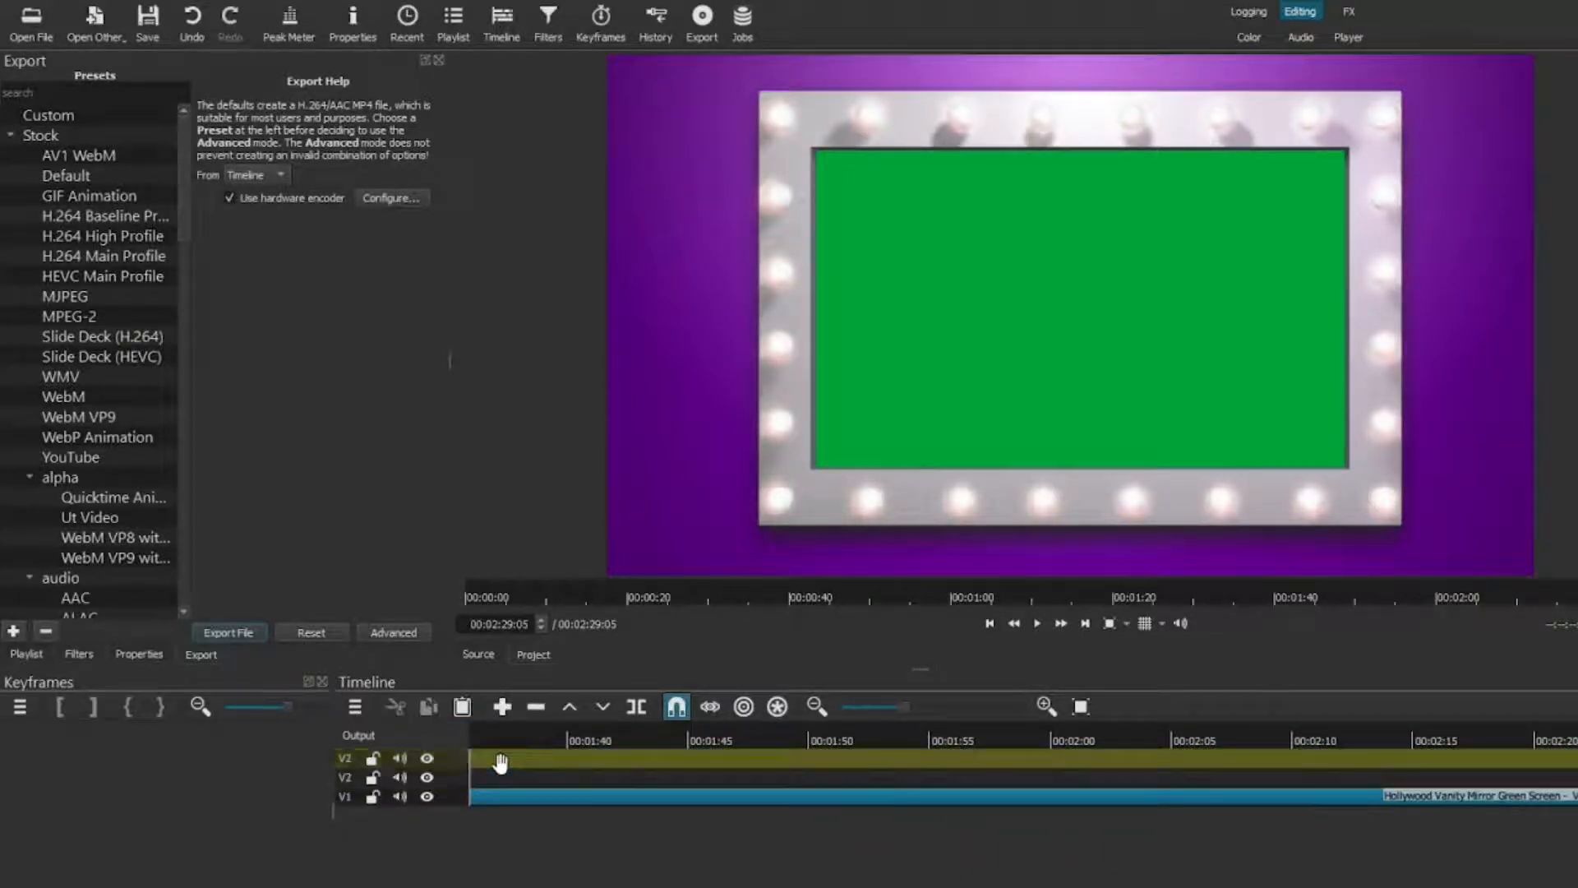
key("ctrl+i")
key("ctrl+i")
key("ctrl+i")
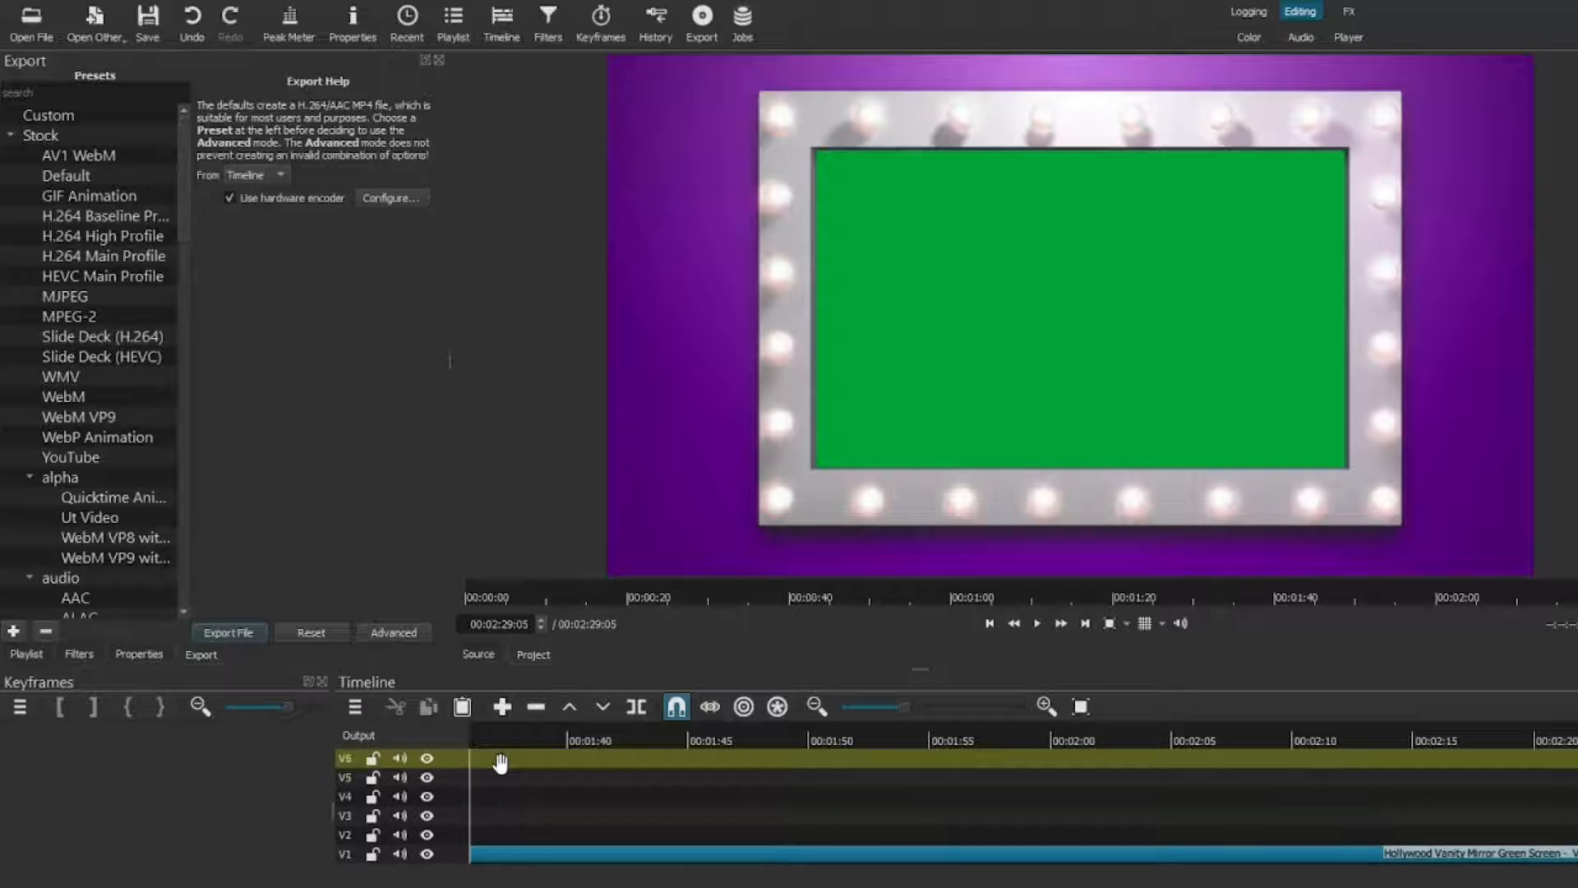
key("ctrl+i")
key("ctrl+i")
key("ctrl+i")
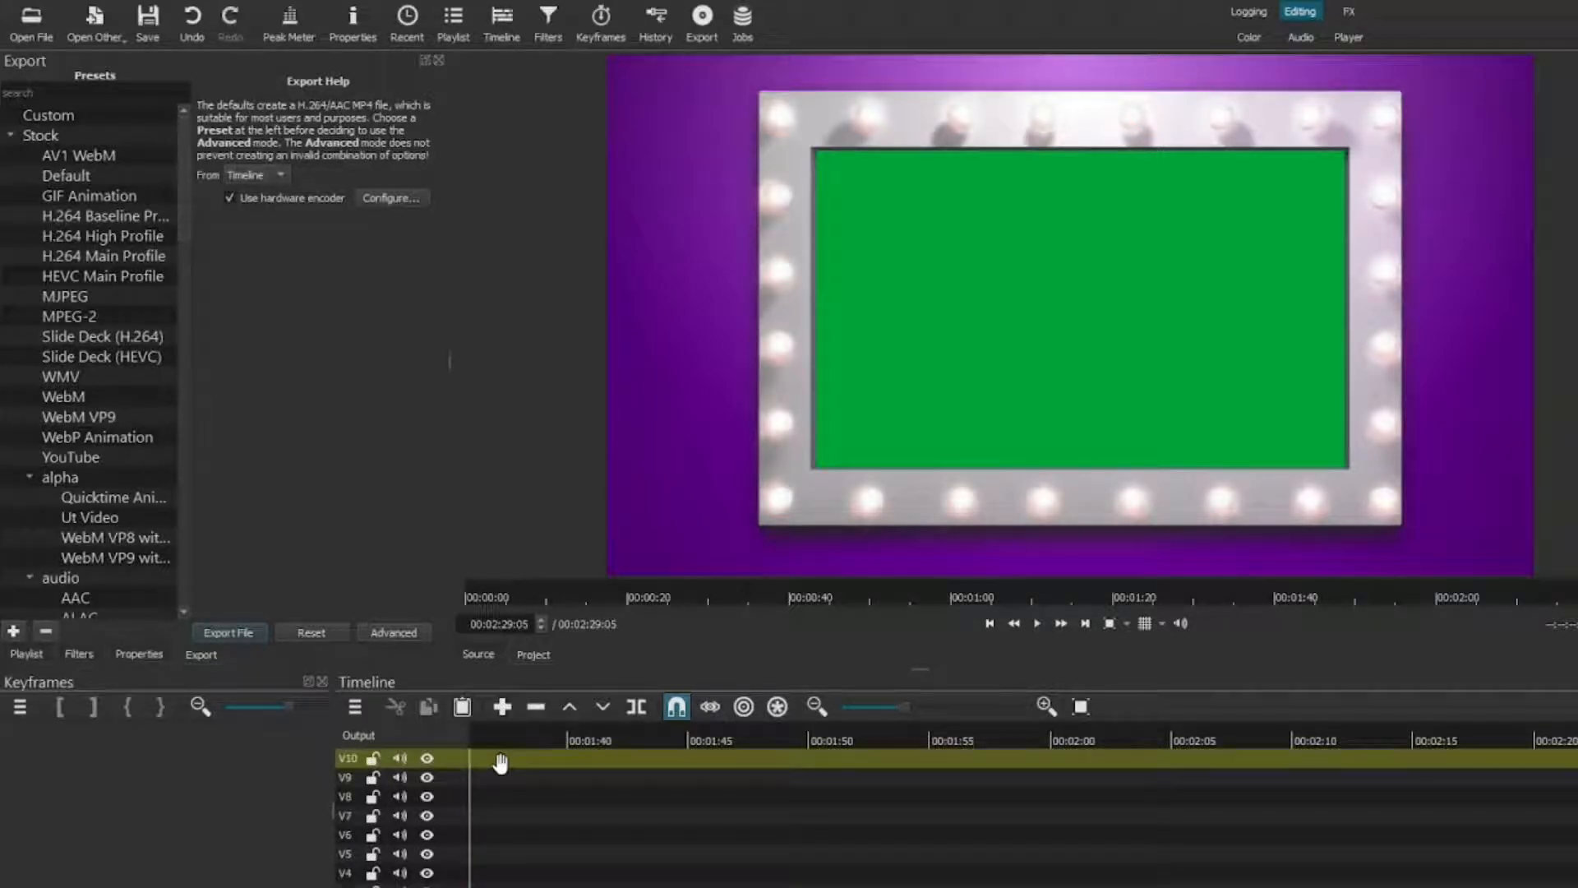
key("ctrl+i")
- Place another copy of the vanity mirror clip on track V11, starting at the beginning of the timeline
left_click(498, 731)
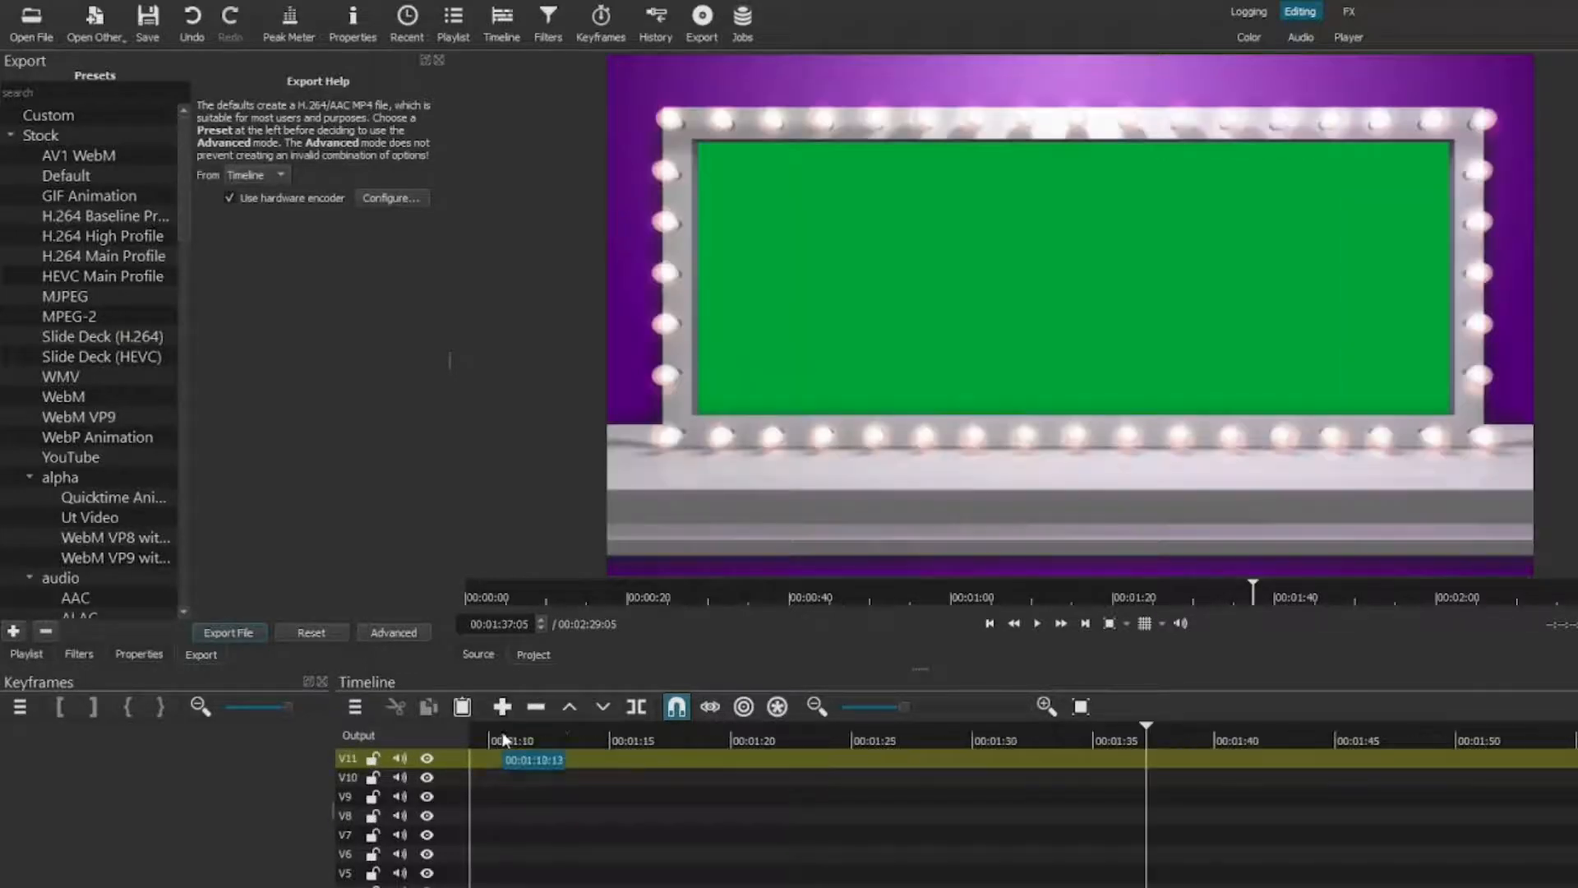
left_click(990, 623)
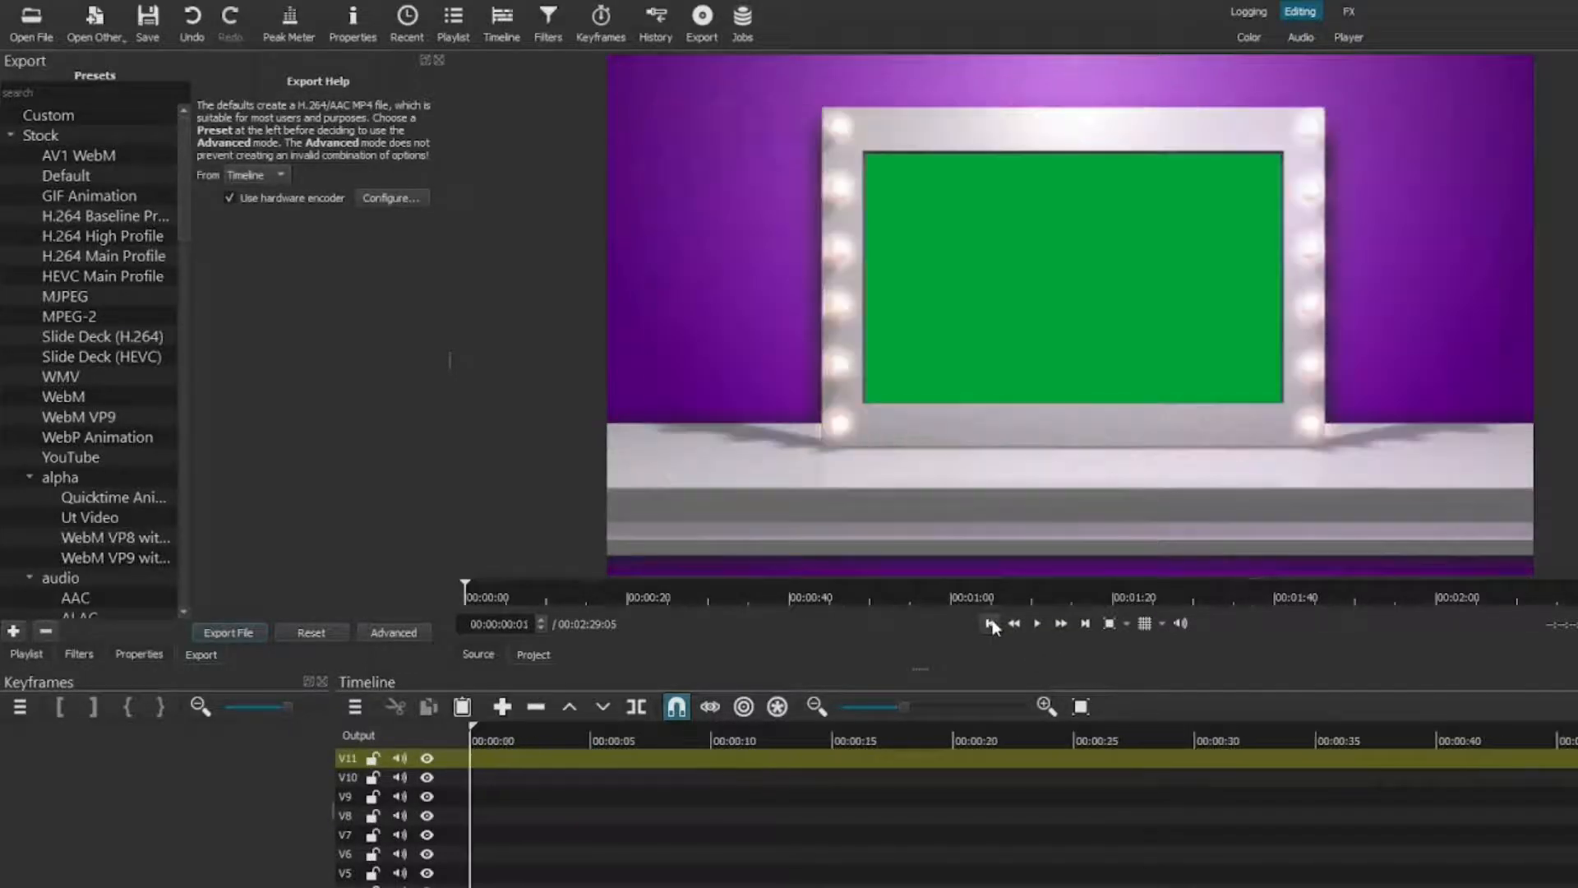
left_click(605, 705)
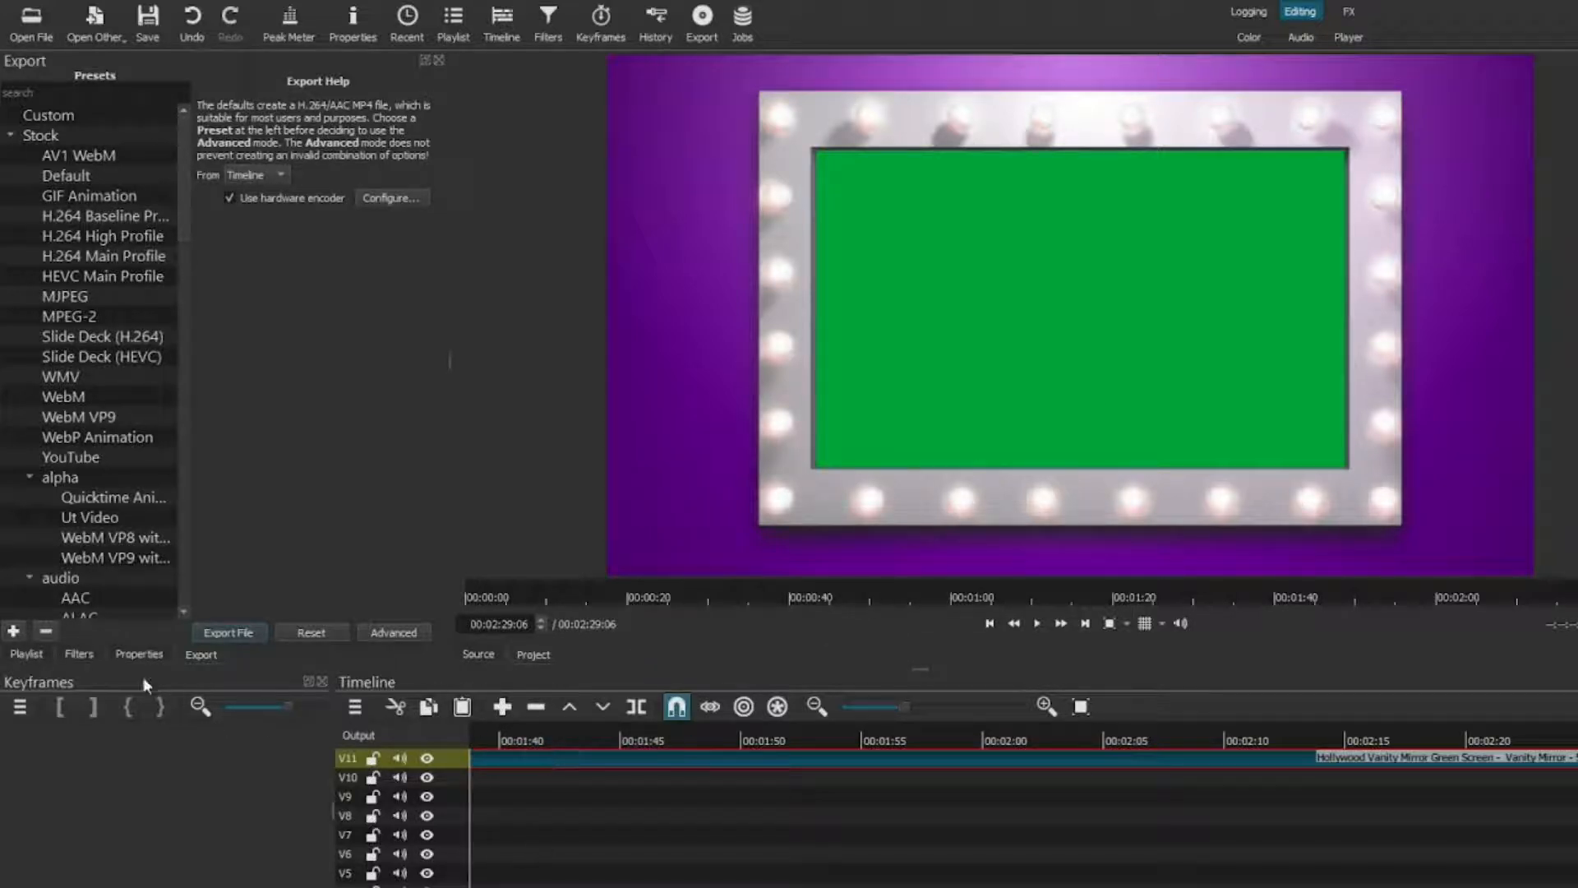
- Add a Size, Position & Rotate filter to the mirror clip on track V11
left_click(77, 654)
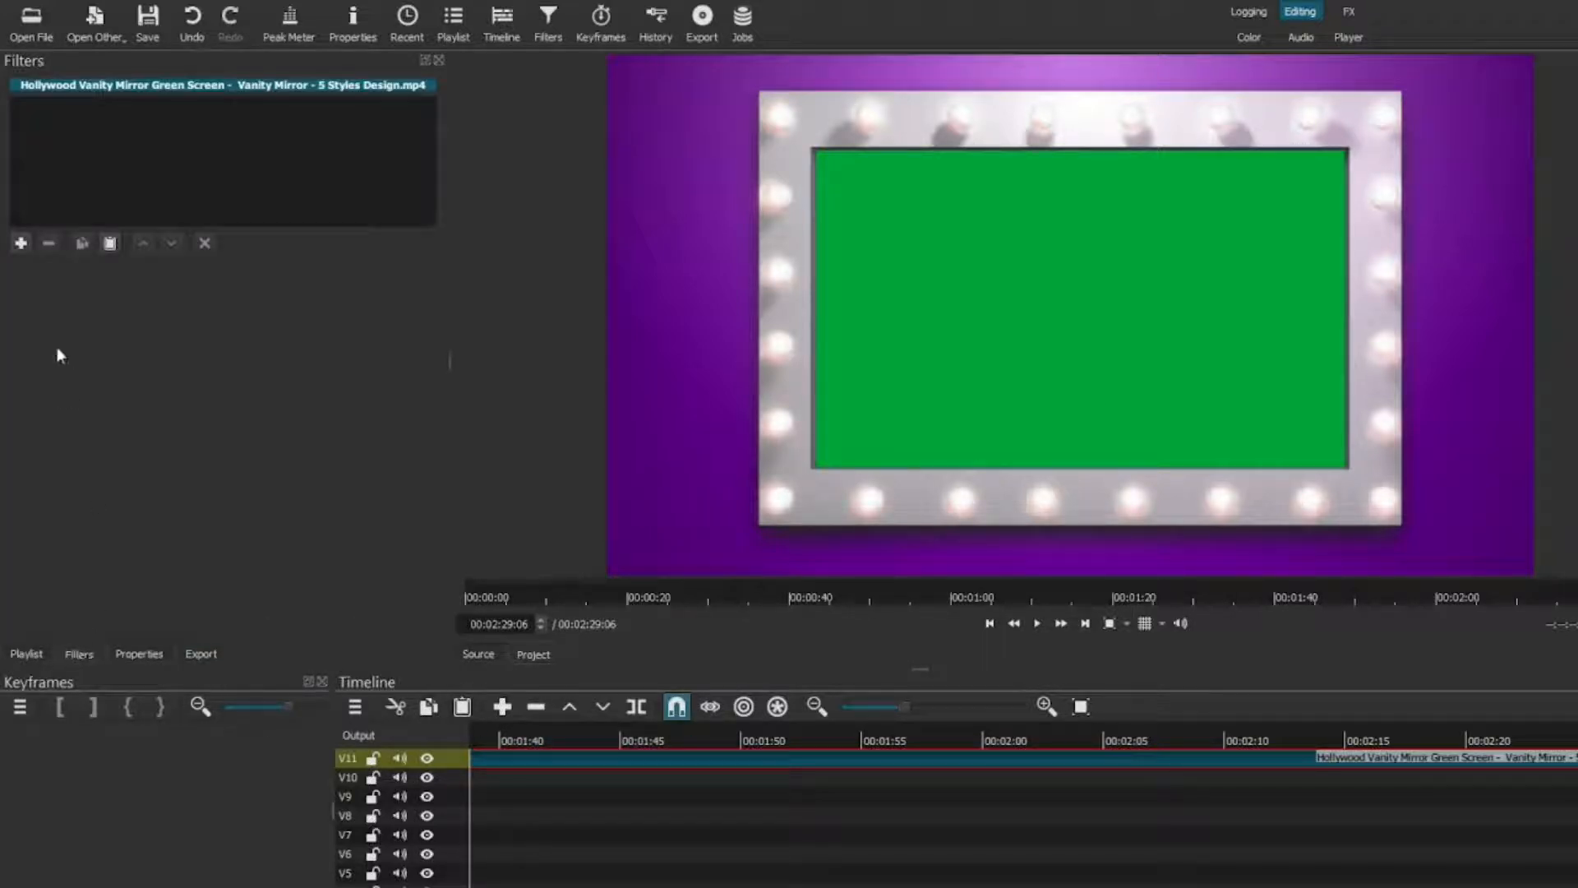
left_click(18, 244)
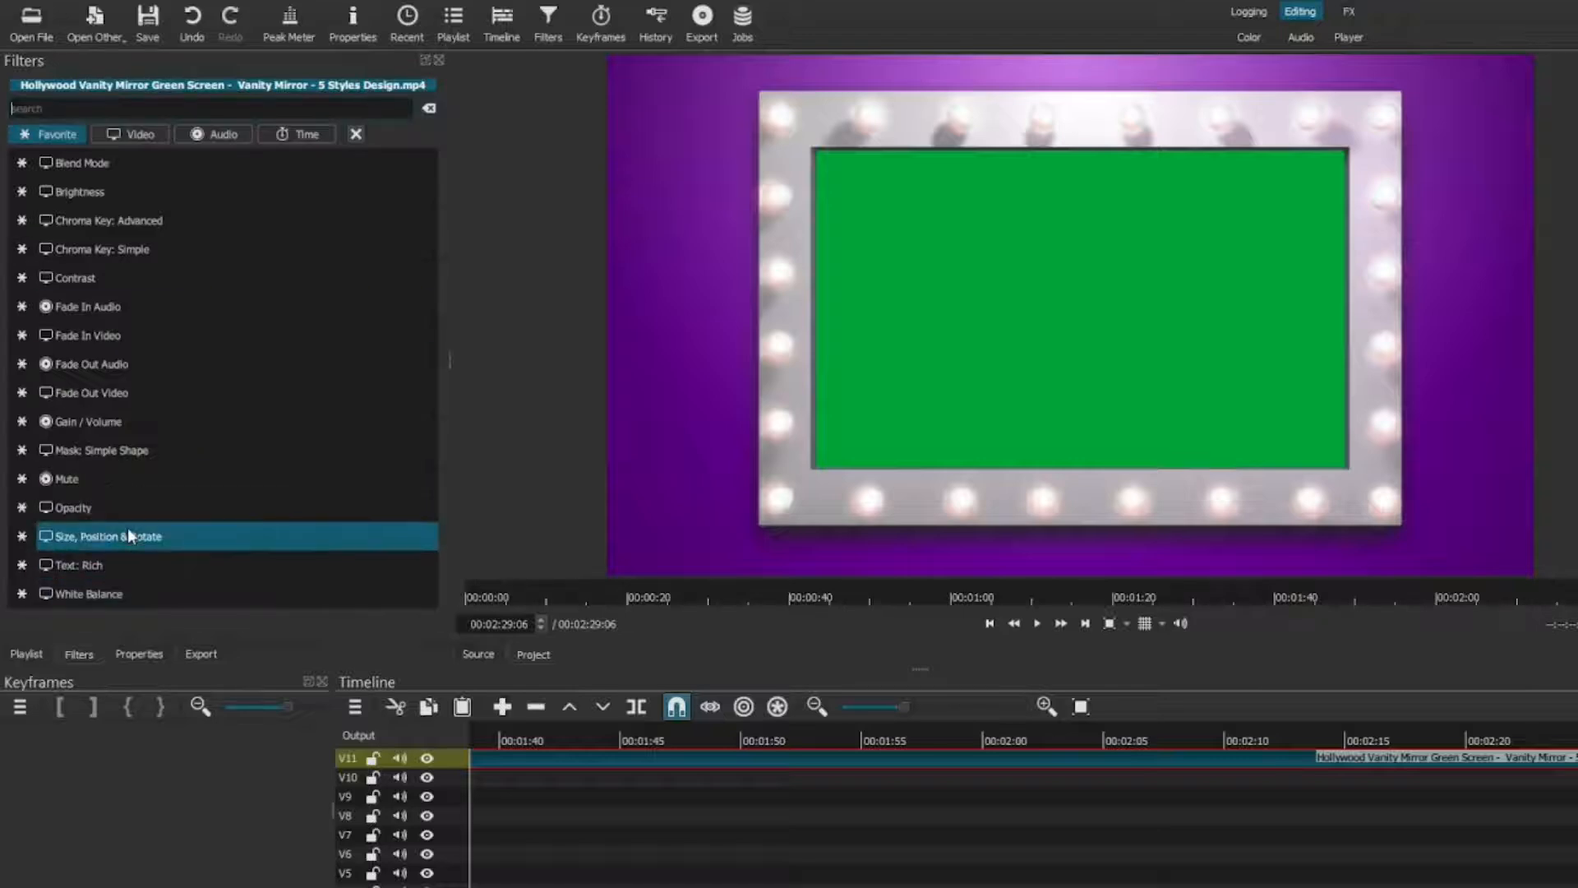
left_click(387, 539)
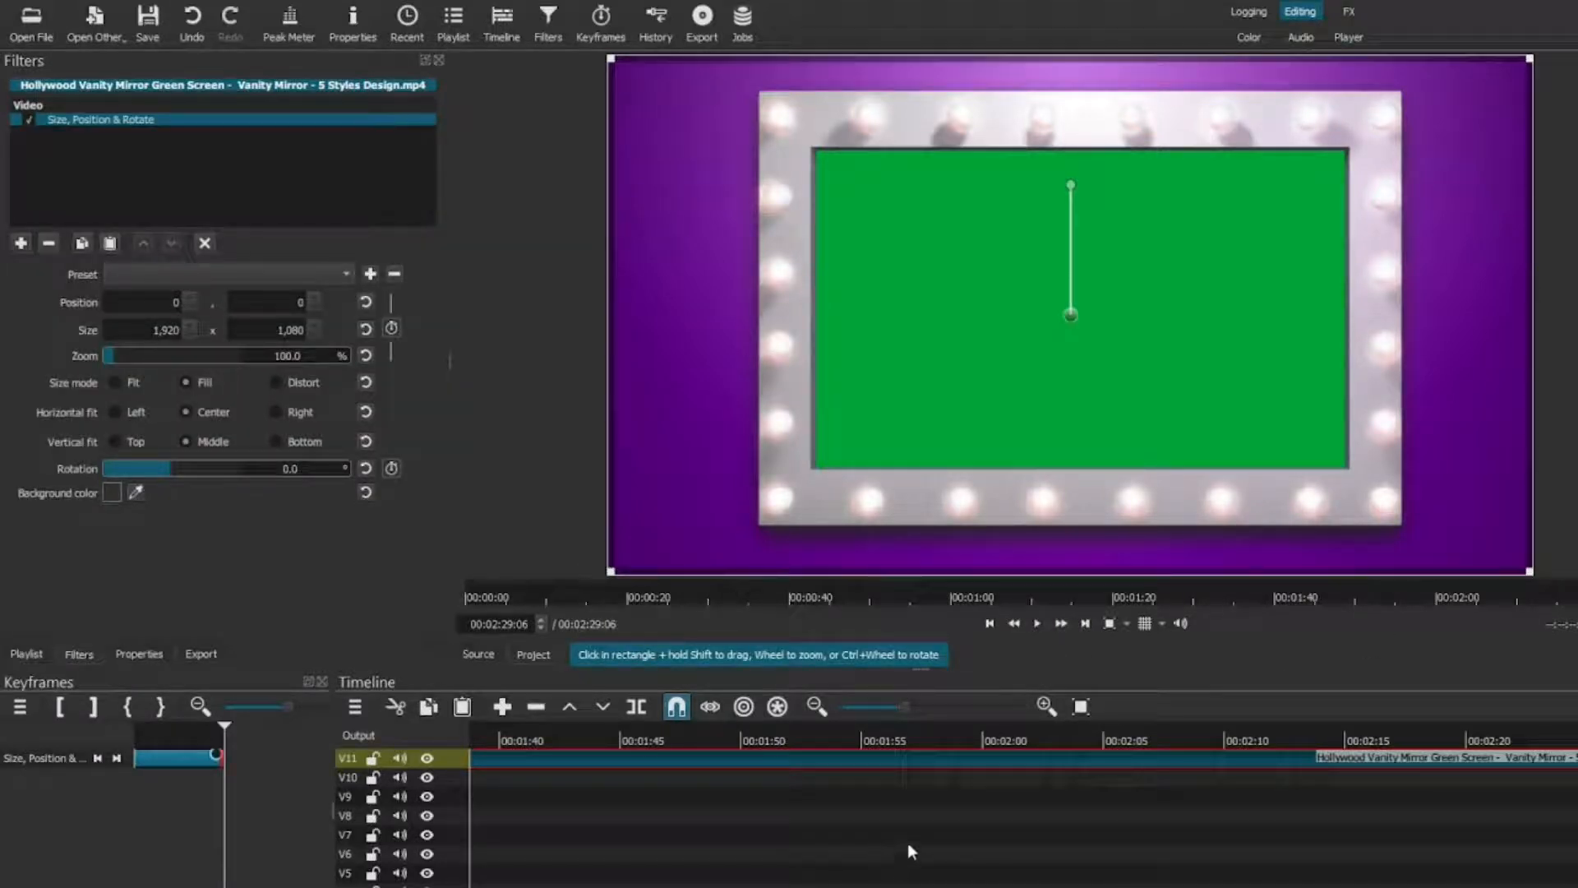
- Enlarge the V11 mirror clip in Distort mode to about 3,707 x 1,754 at position -890, -242, so its frame fills the picture
scroll(1165, 392, "up", 2)
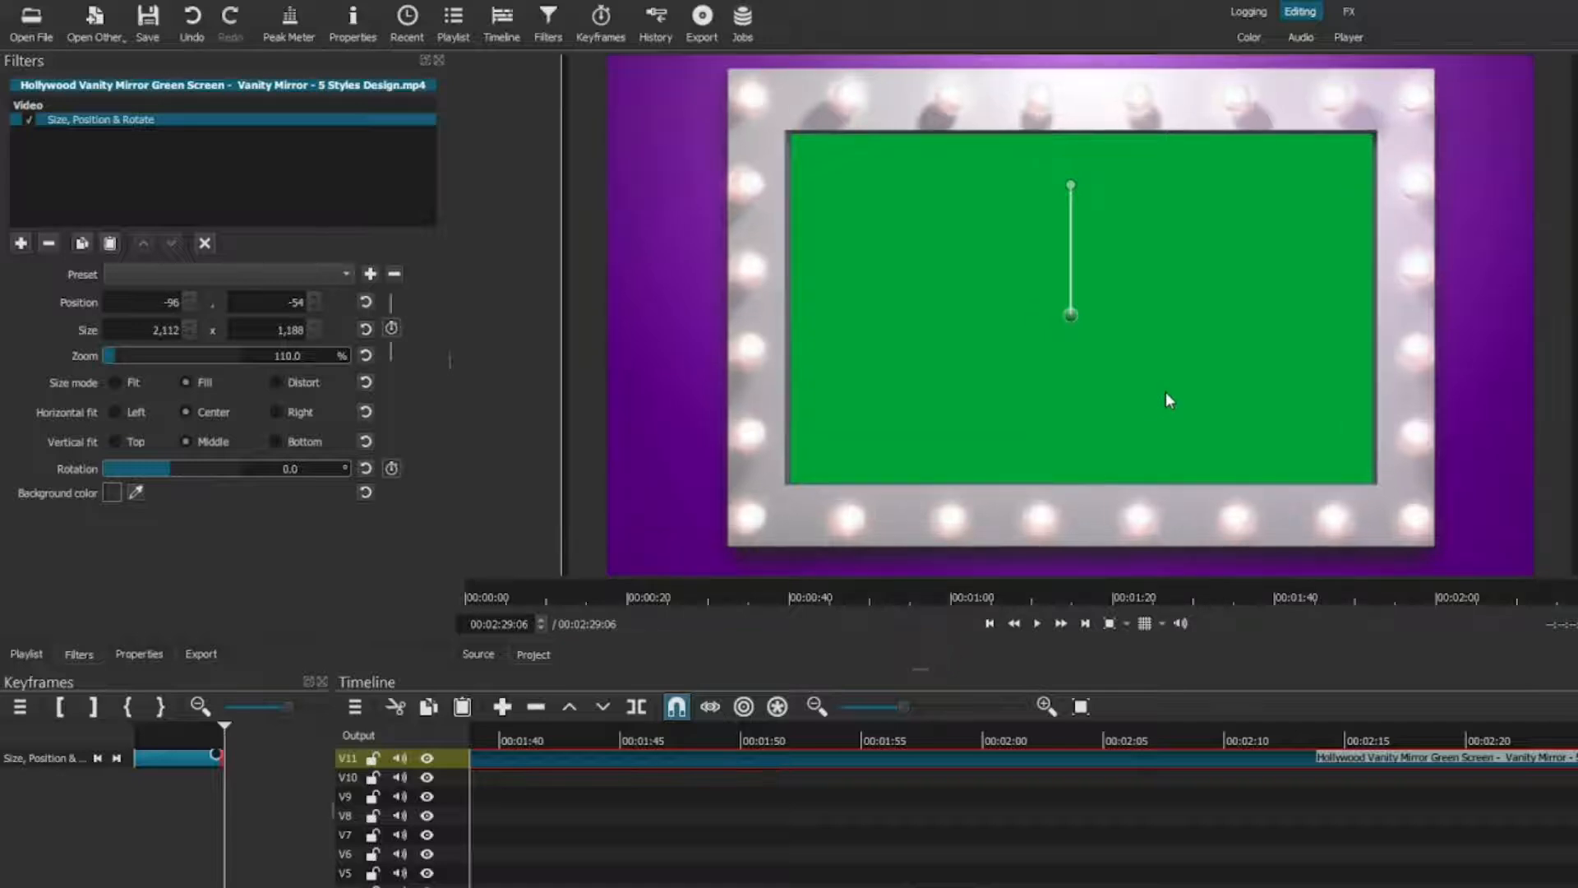
scroll(1230, 398, "up", 1)
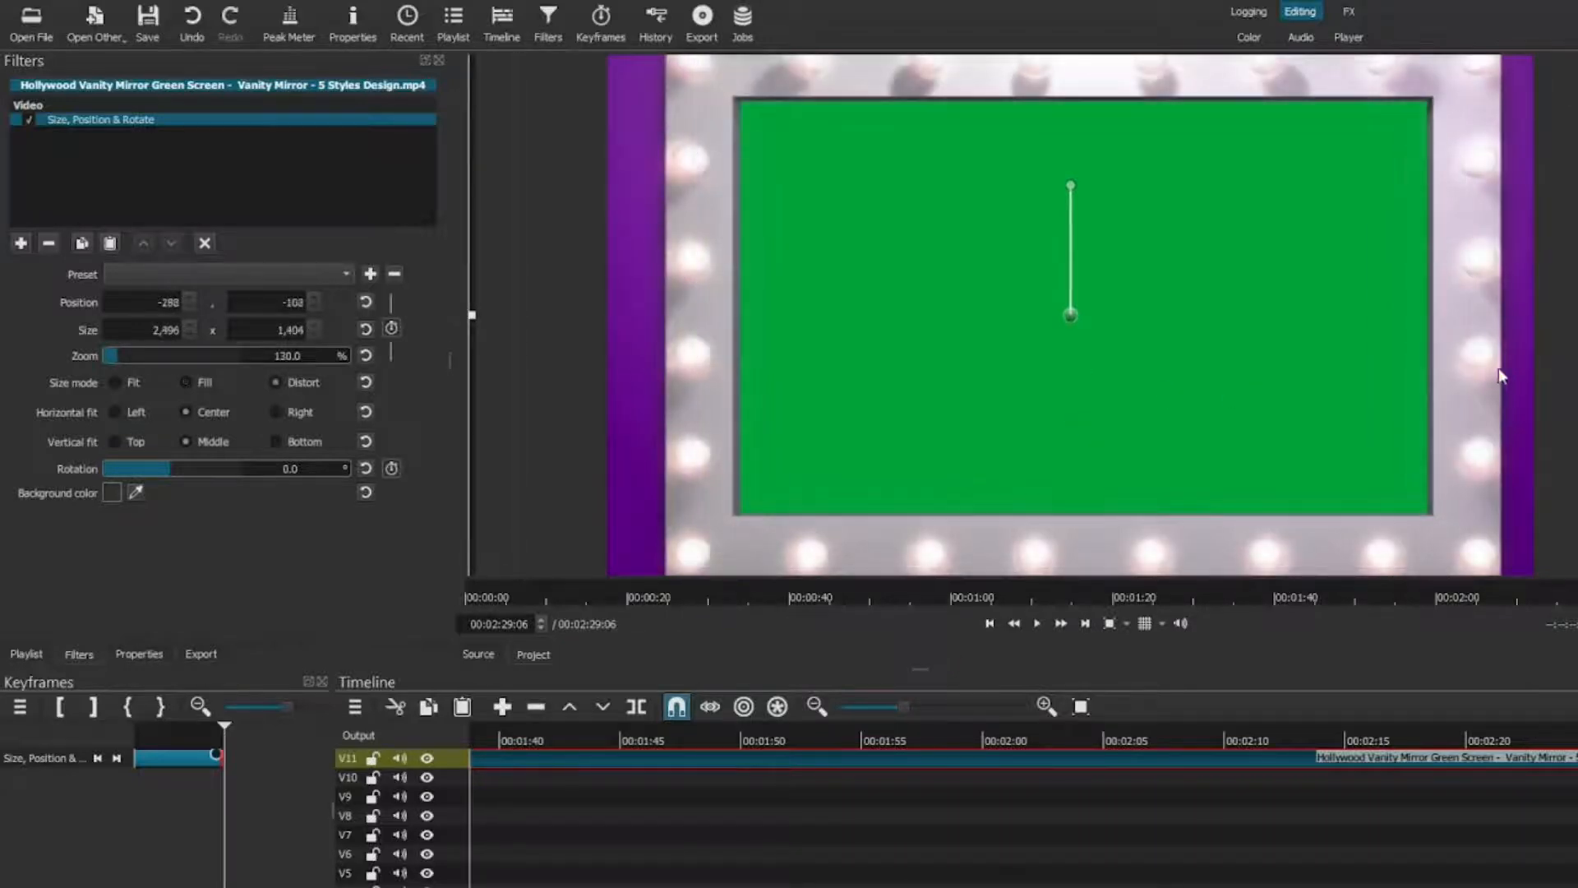
left_click_drag(1230, 397, 1209, 386)
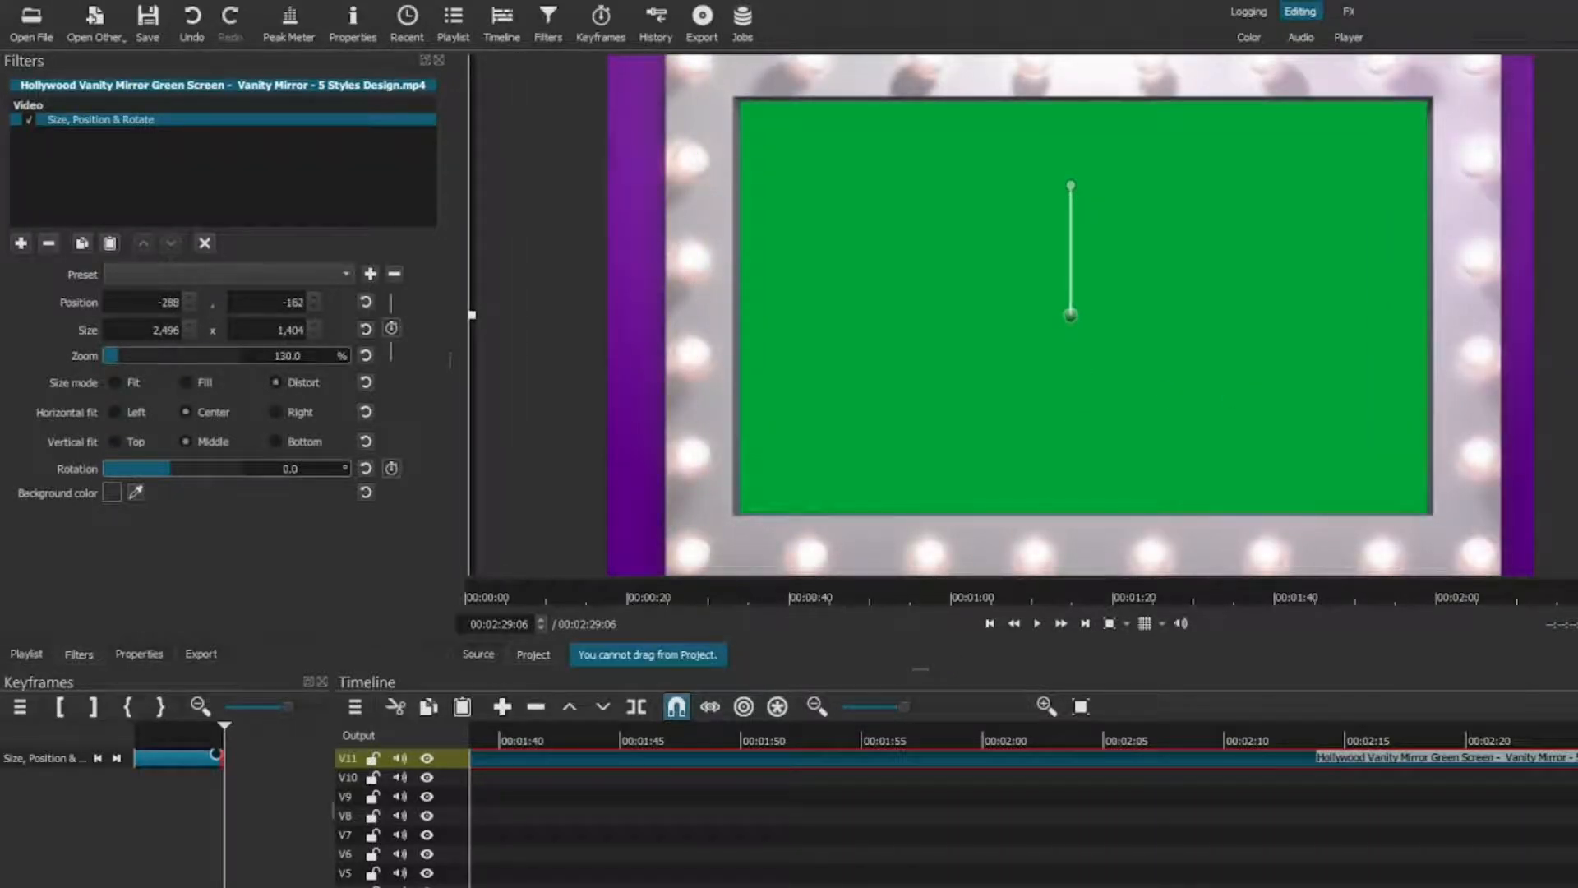
left_click_drag(1534, 315, 1577, 315)
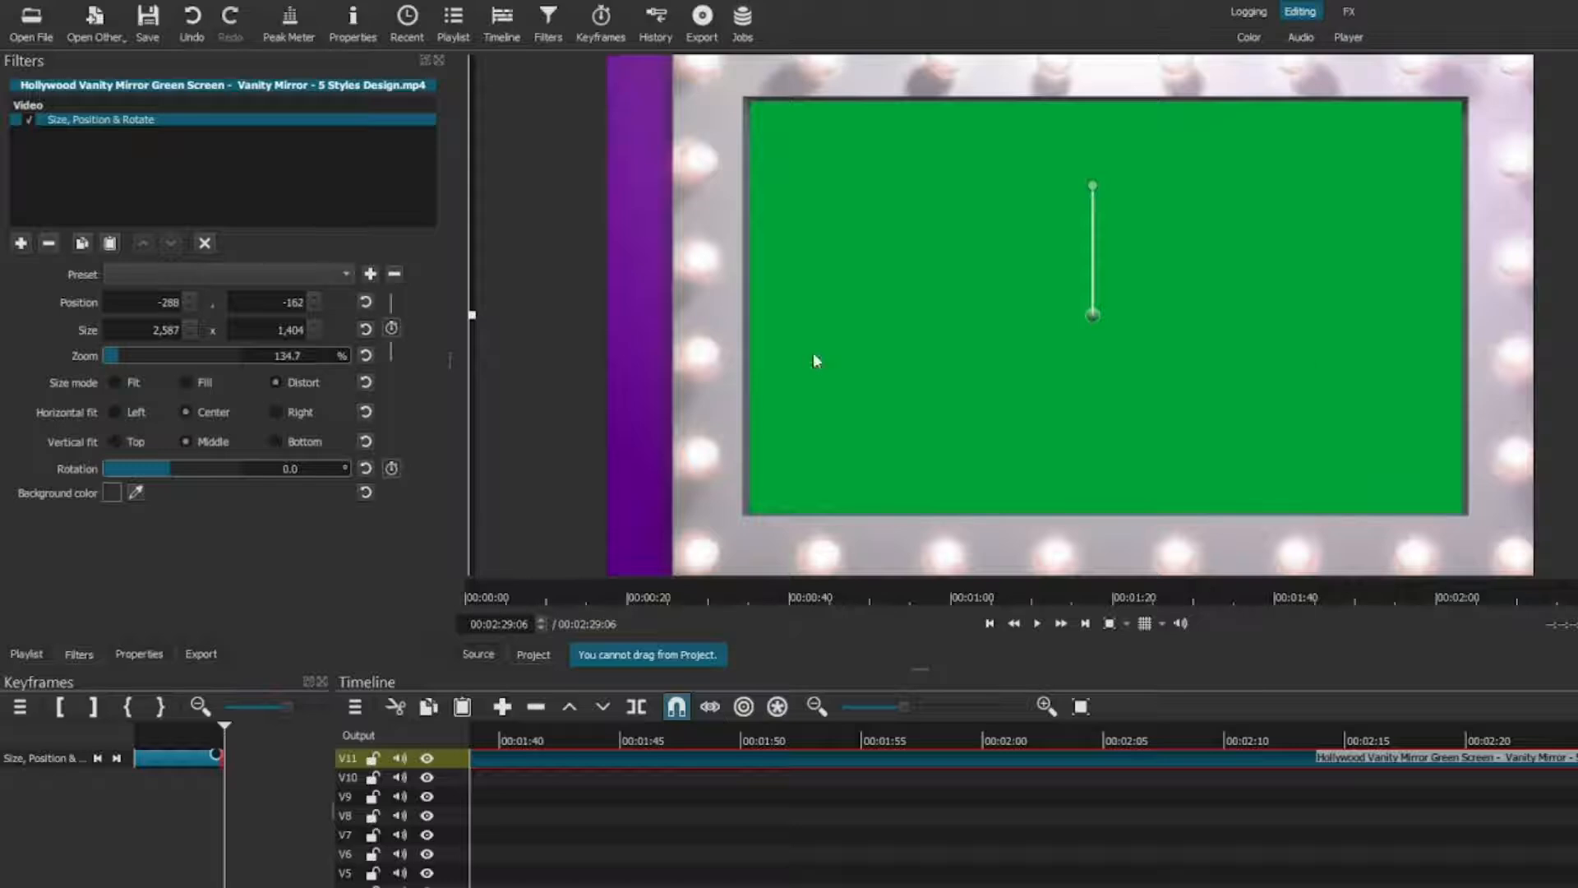
left_click_drag(470, 316, 382, 337)
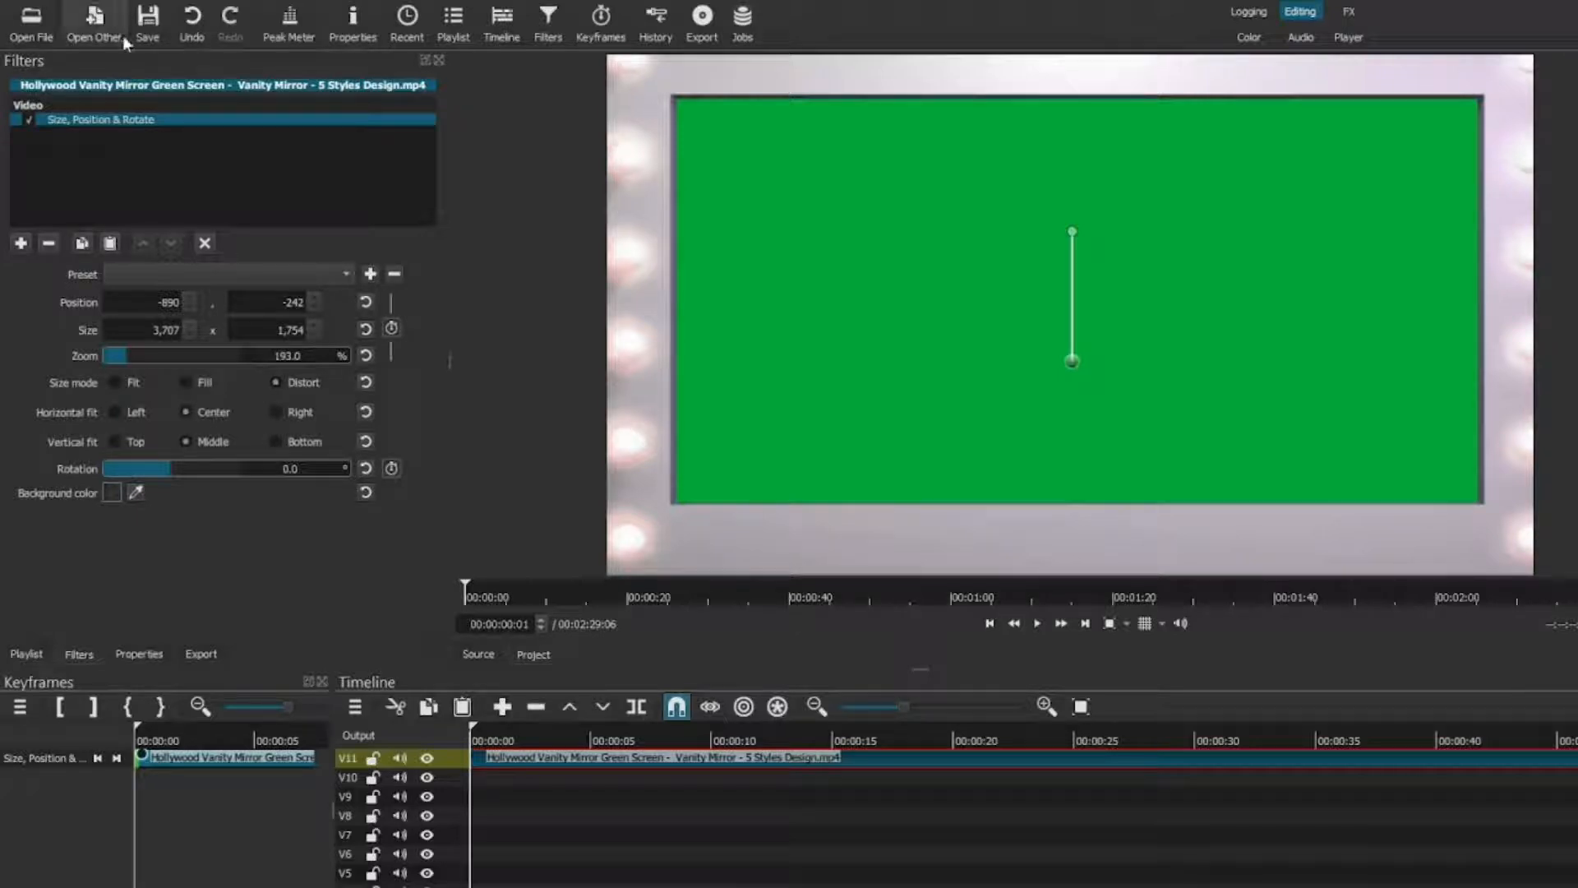
- Open Subject_Pier.mp4 and place it on track V10 at the beginning of the timeline
left_click(31, 21)
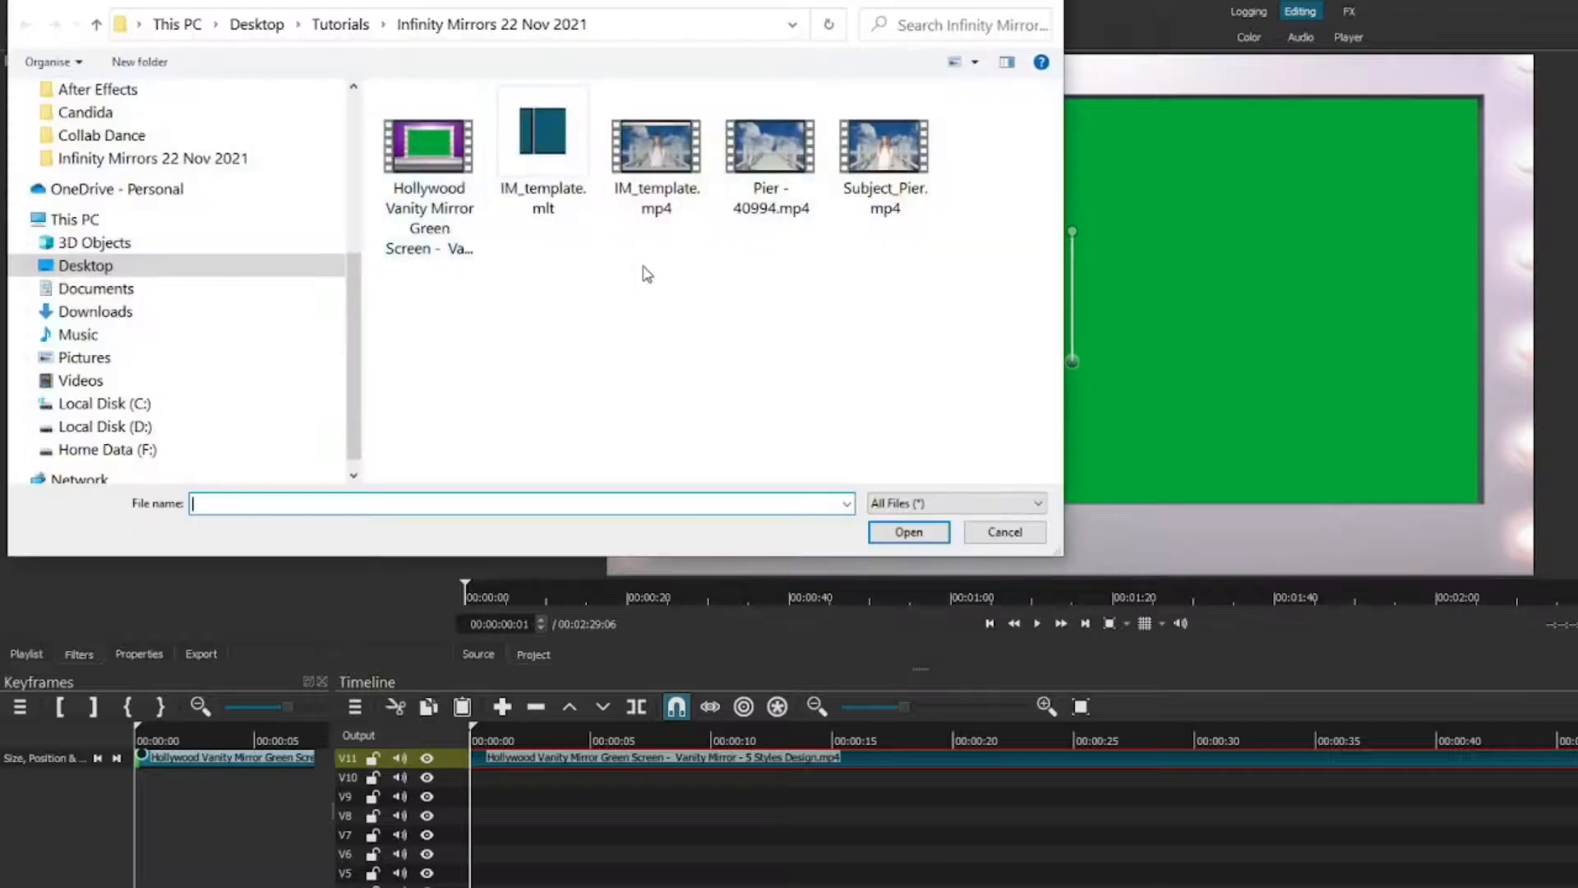
double_click(892, 165)
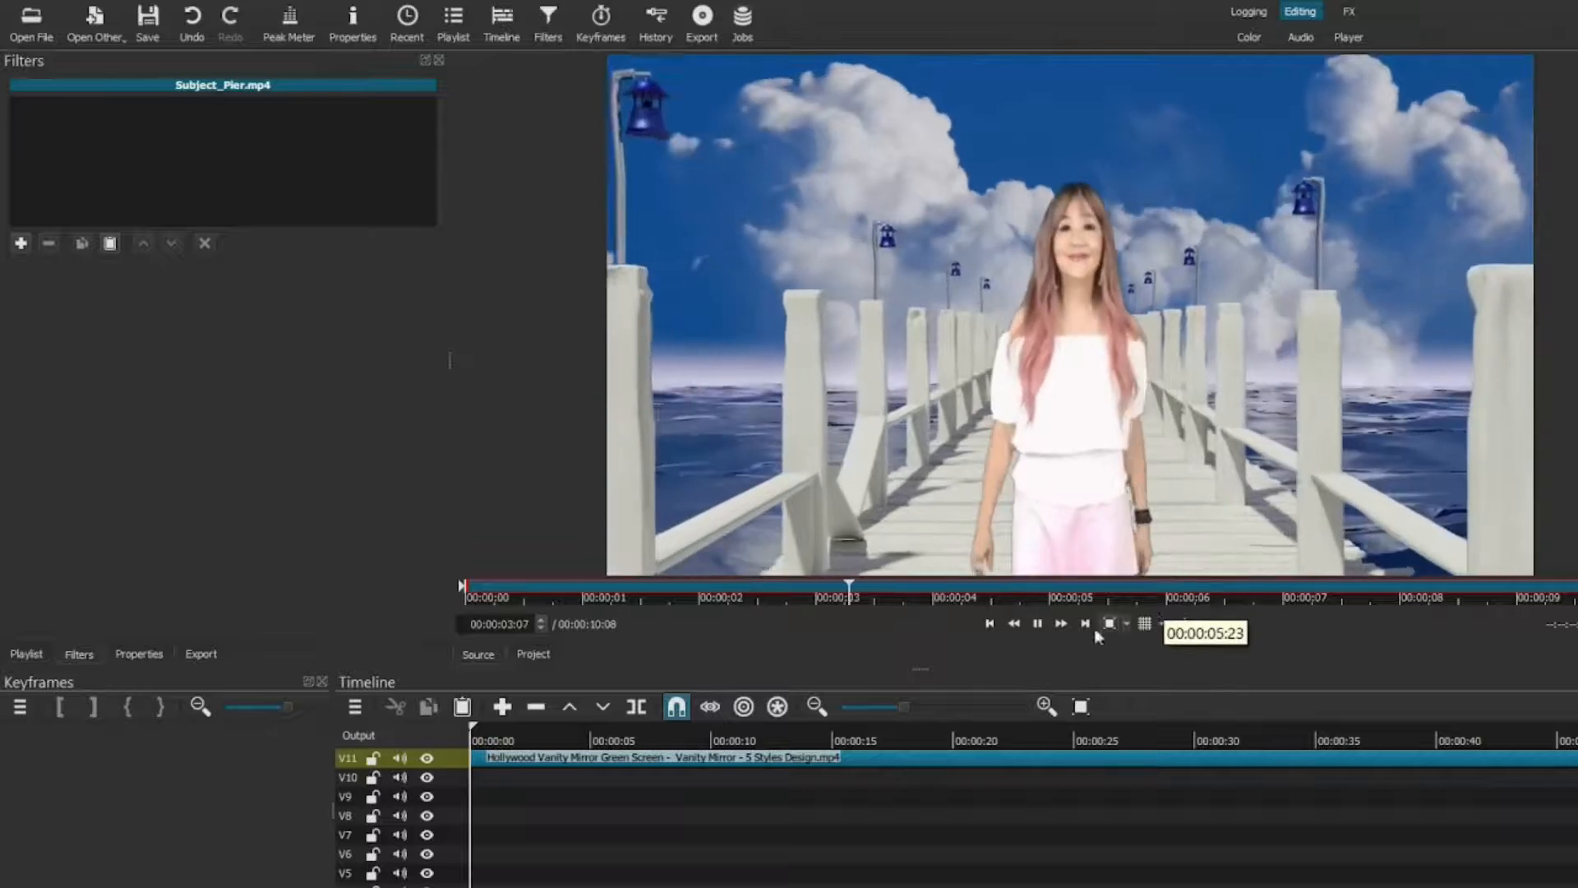
left_click(444, 777)
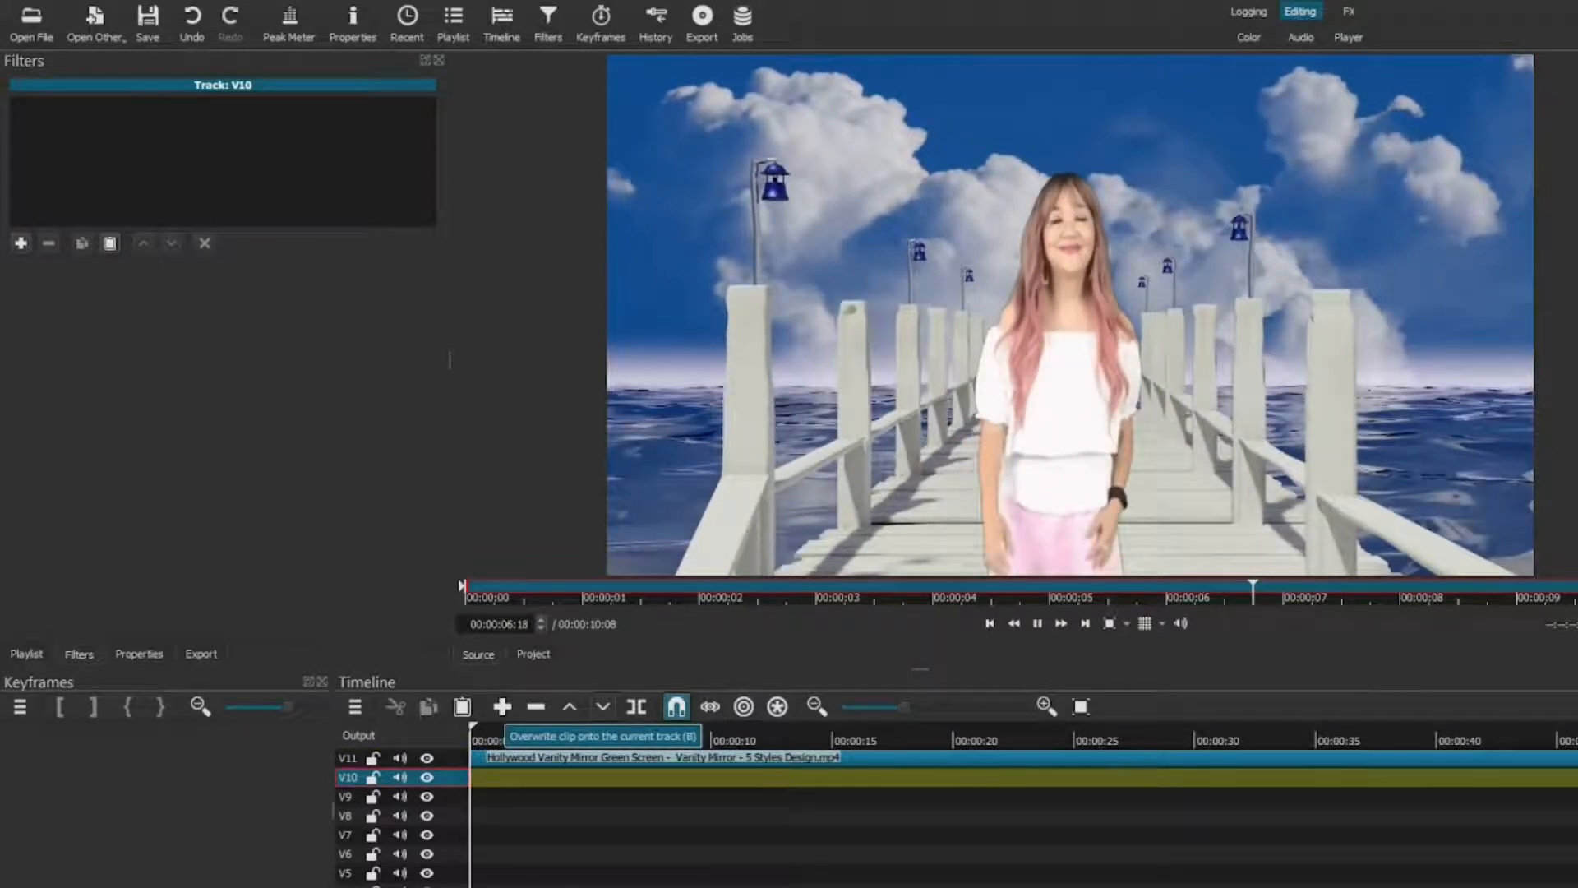
left_click(602, 707)
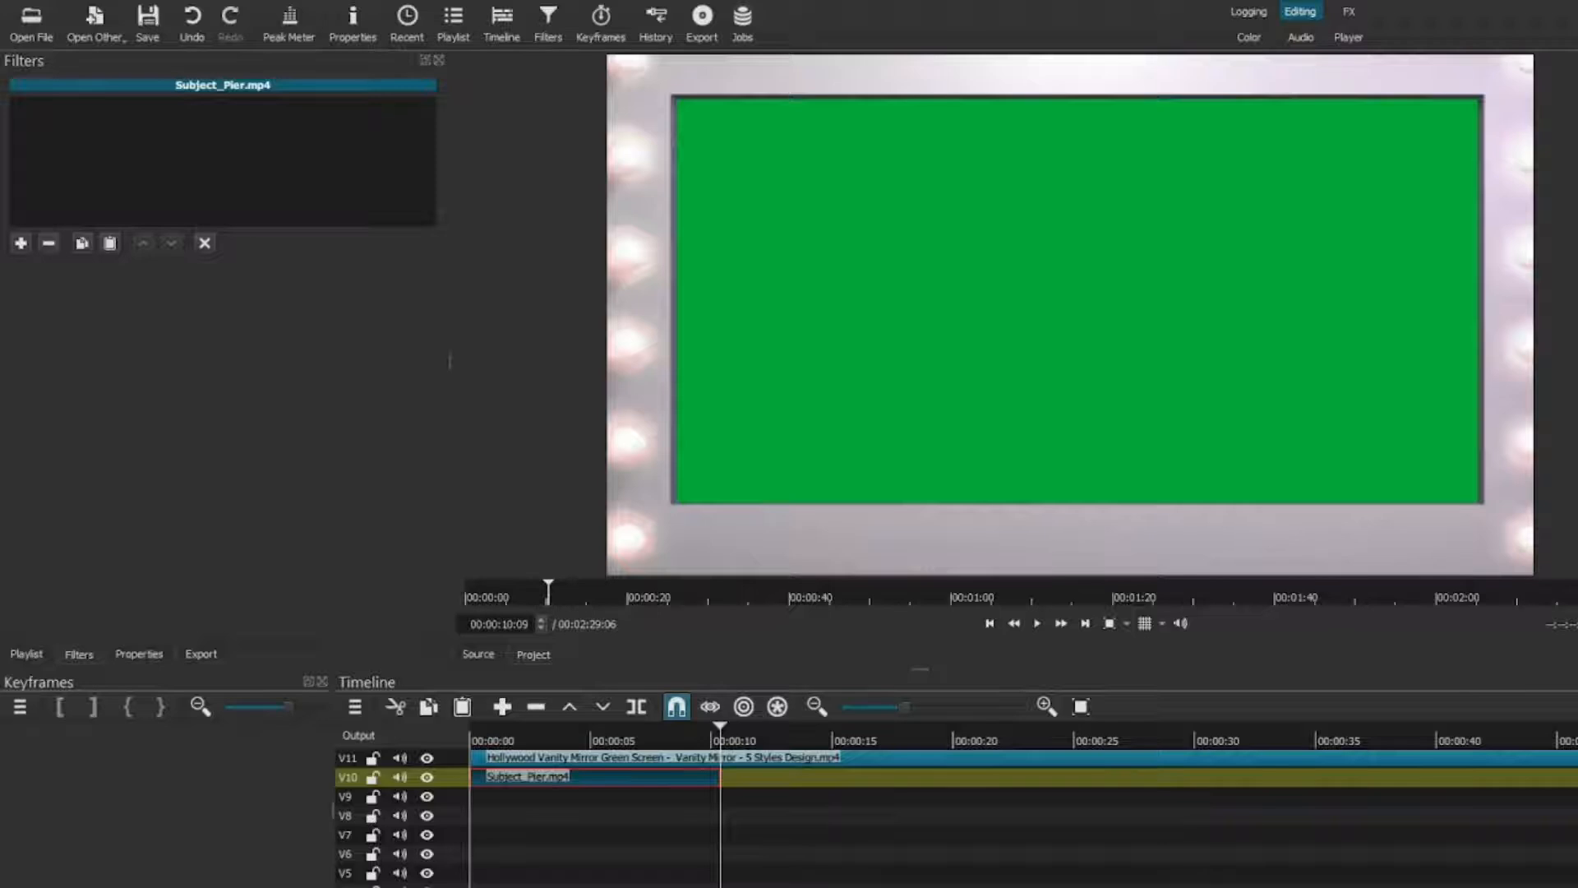
- Split the V11 mirror clip at the end of the Subject_Pier clip and delete the remaining part
left_click(444, 757)
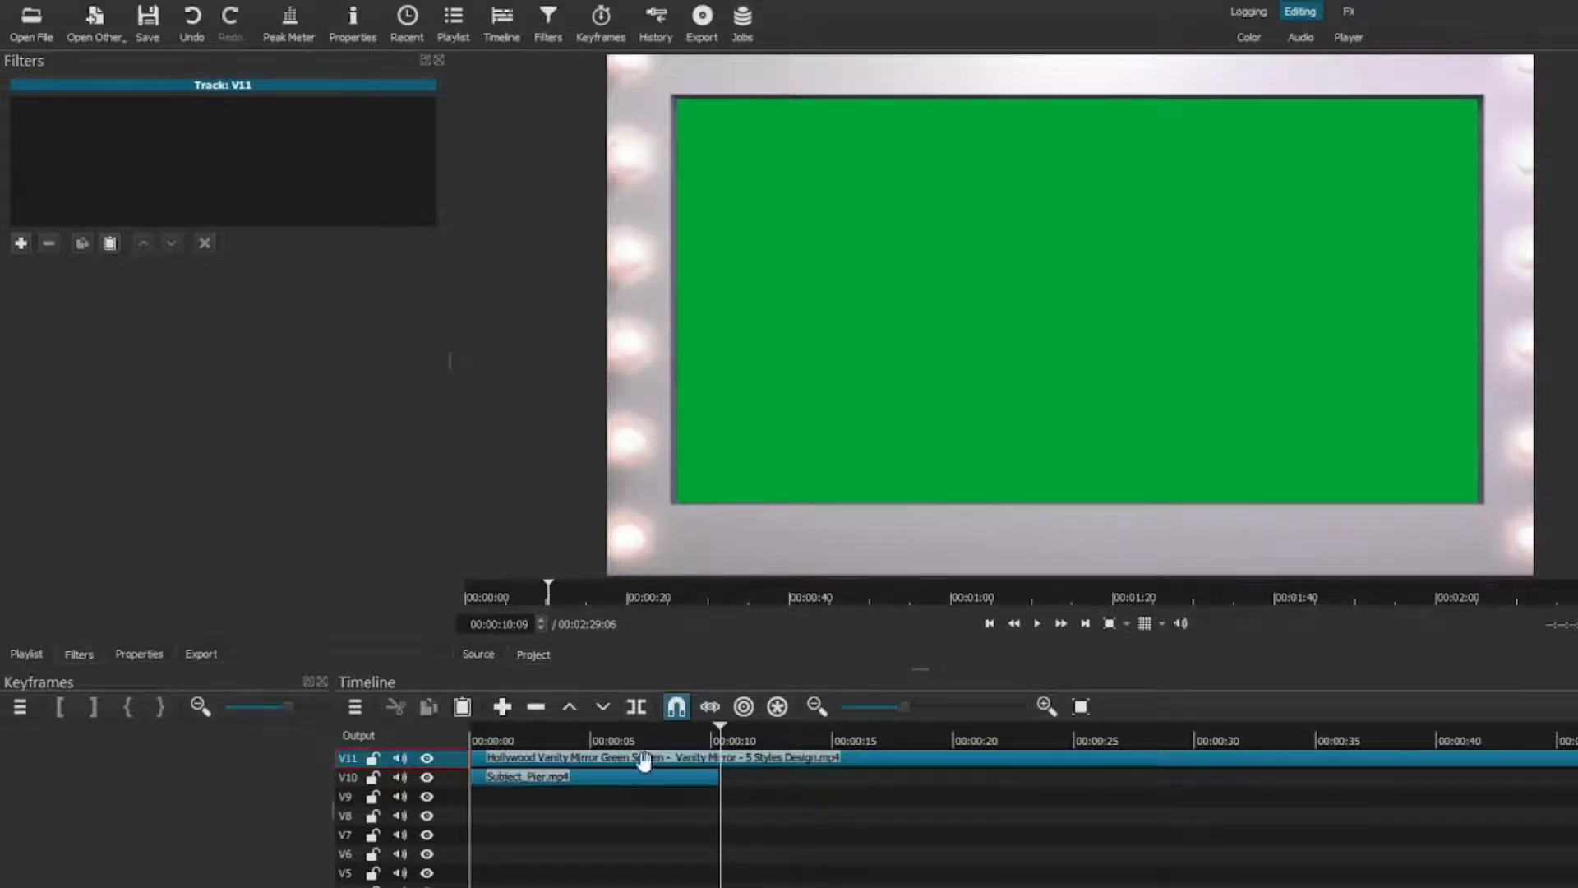
left_click(789, 757)
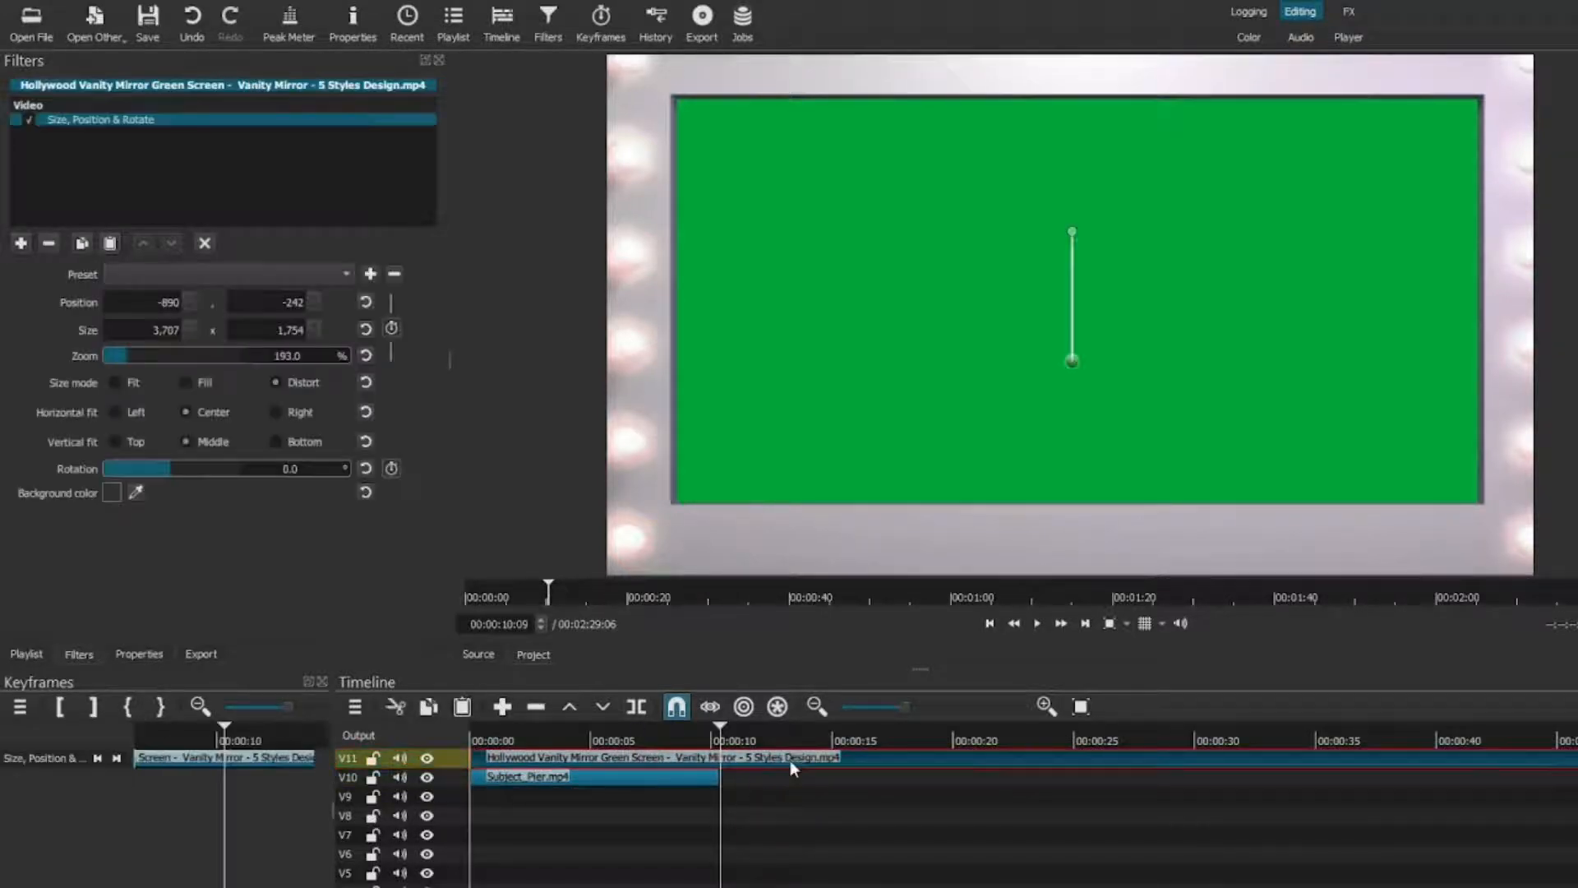
left_click(636, 707)
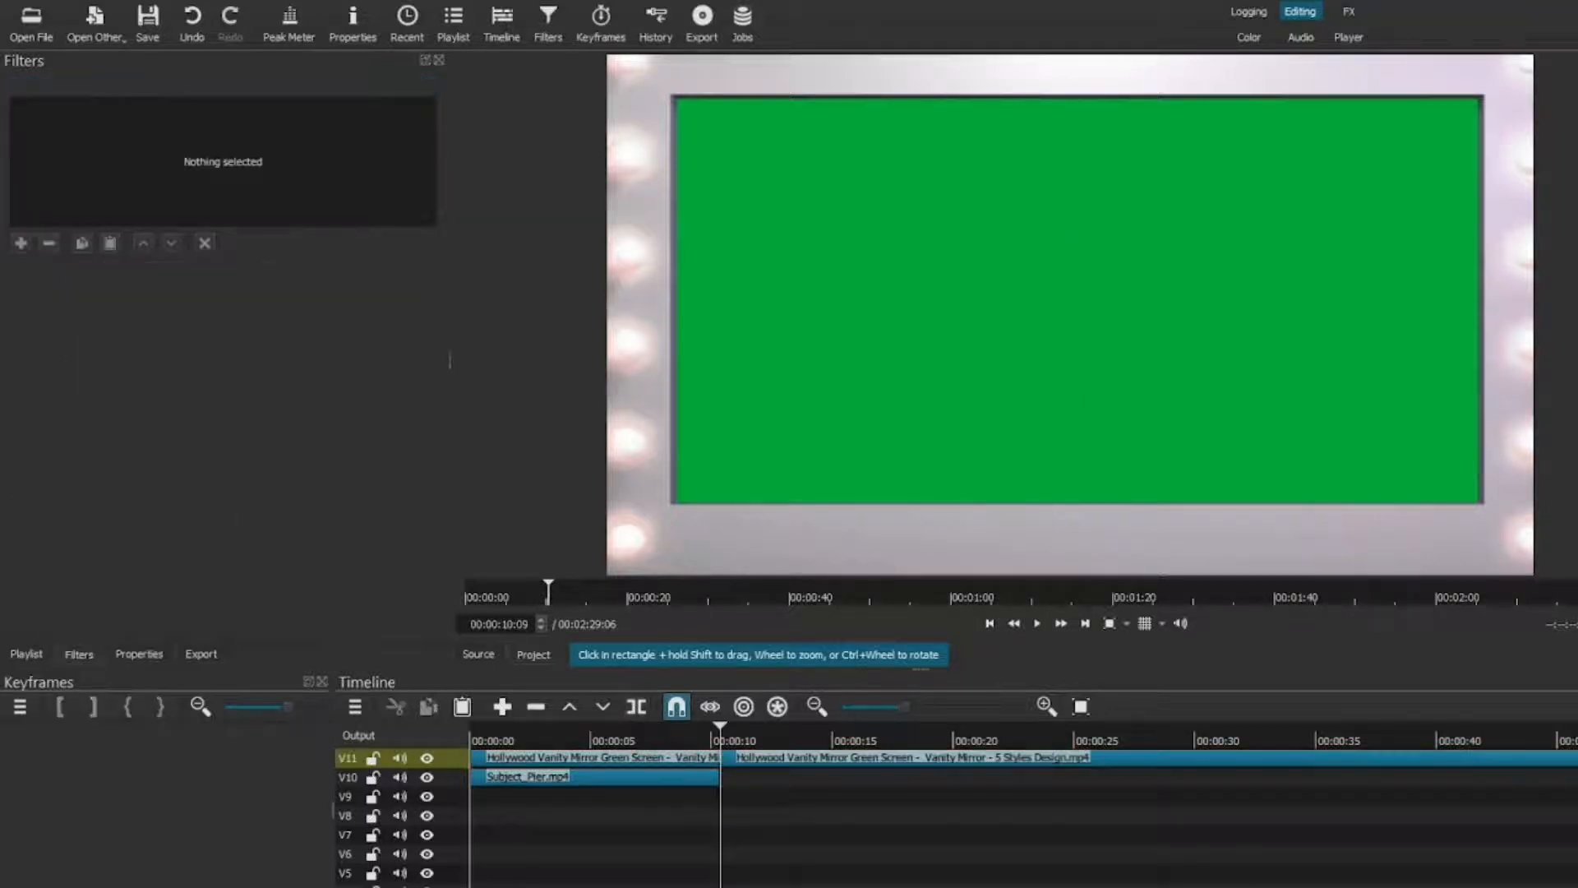
left_click(1055, 761)
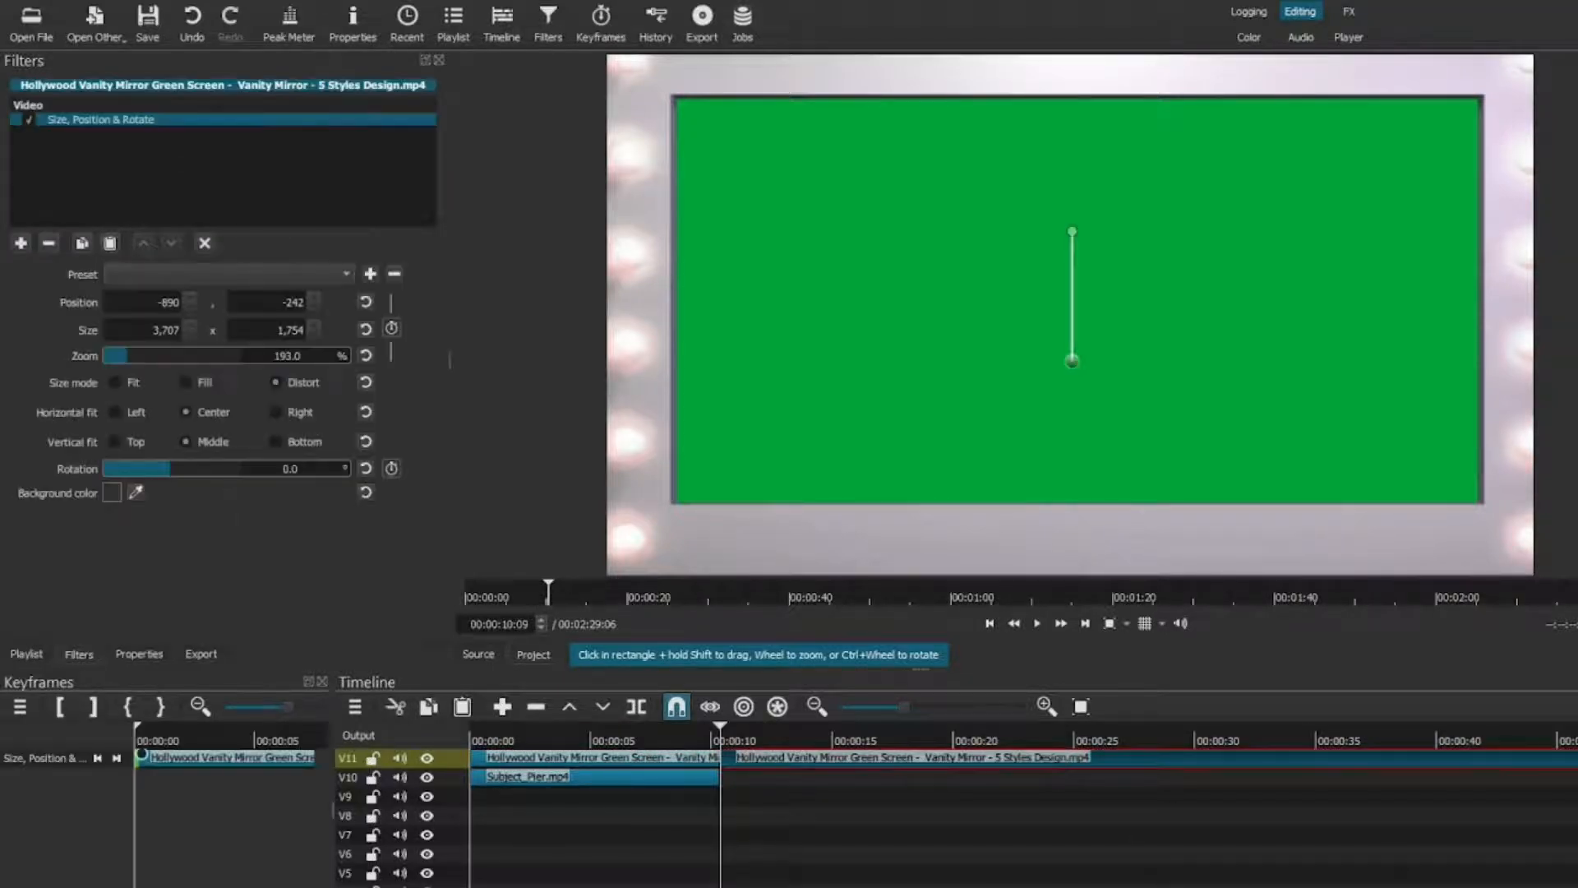
key("Delete")
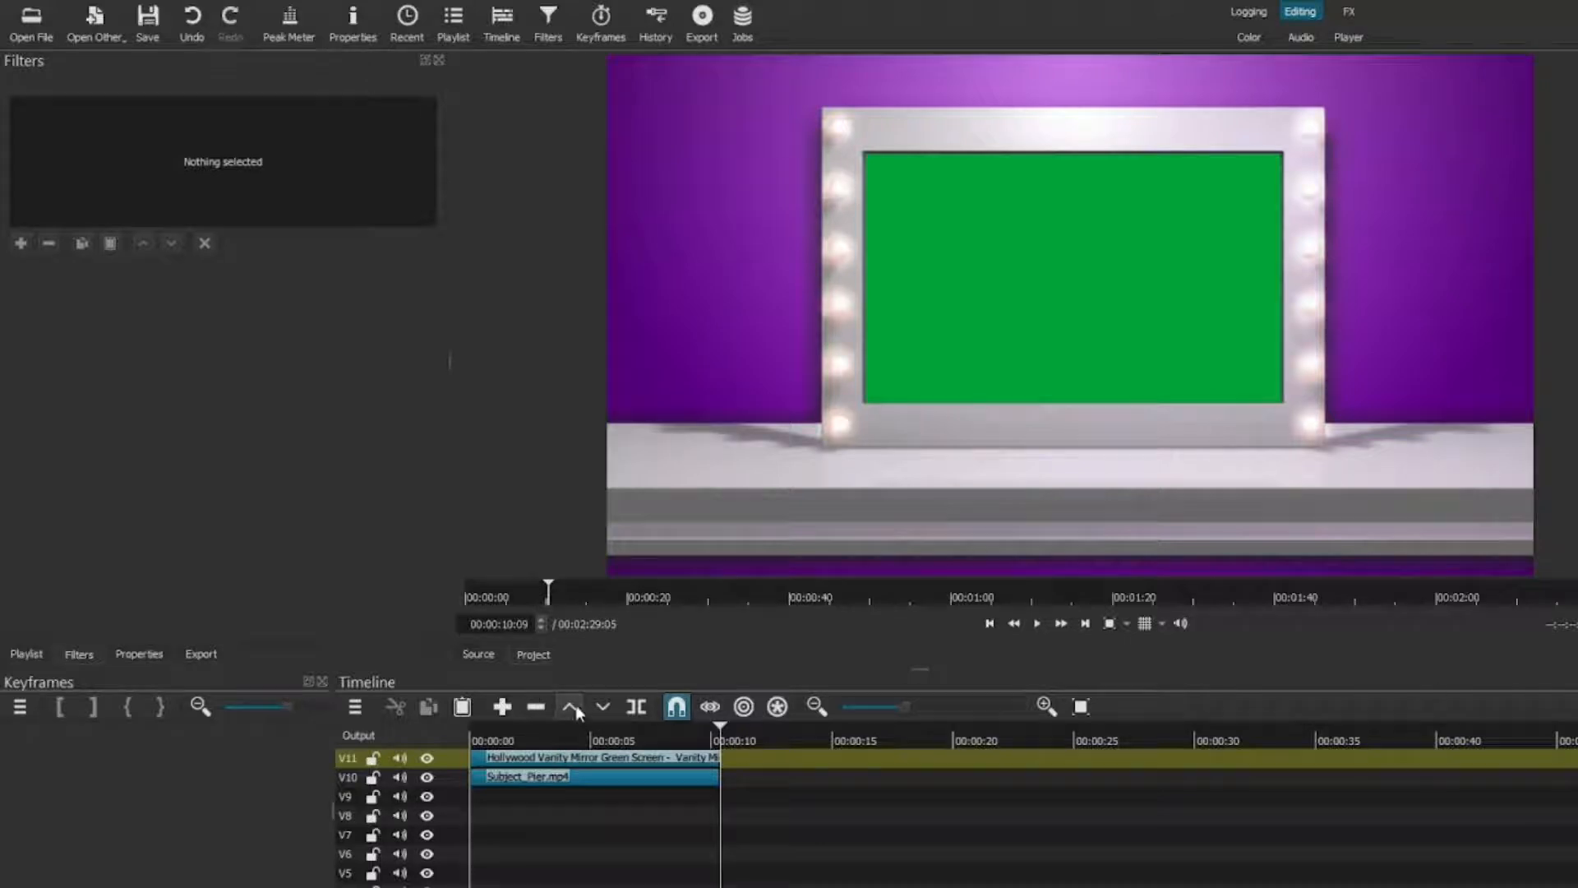
- Return the playhead to the start and add a Chroma Key: Simple filter to the V11 mirror clip
left_click(990, 624)
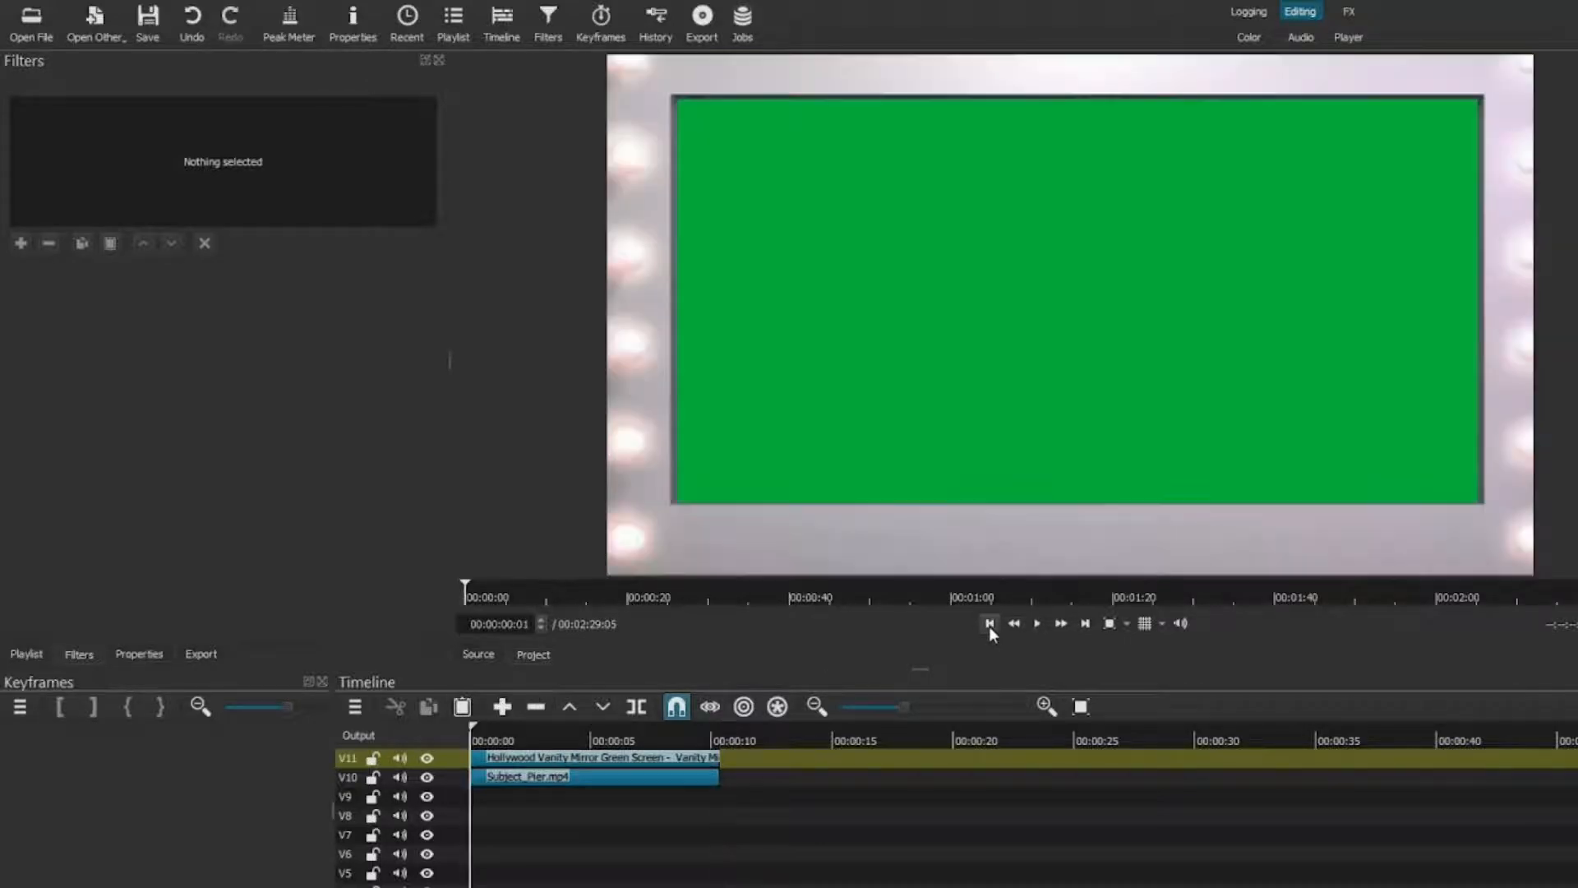
left_click(703, 739)
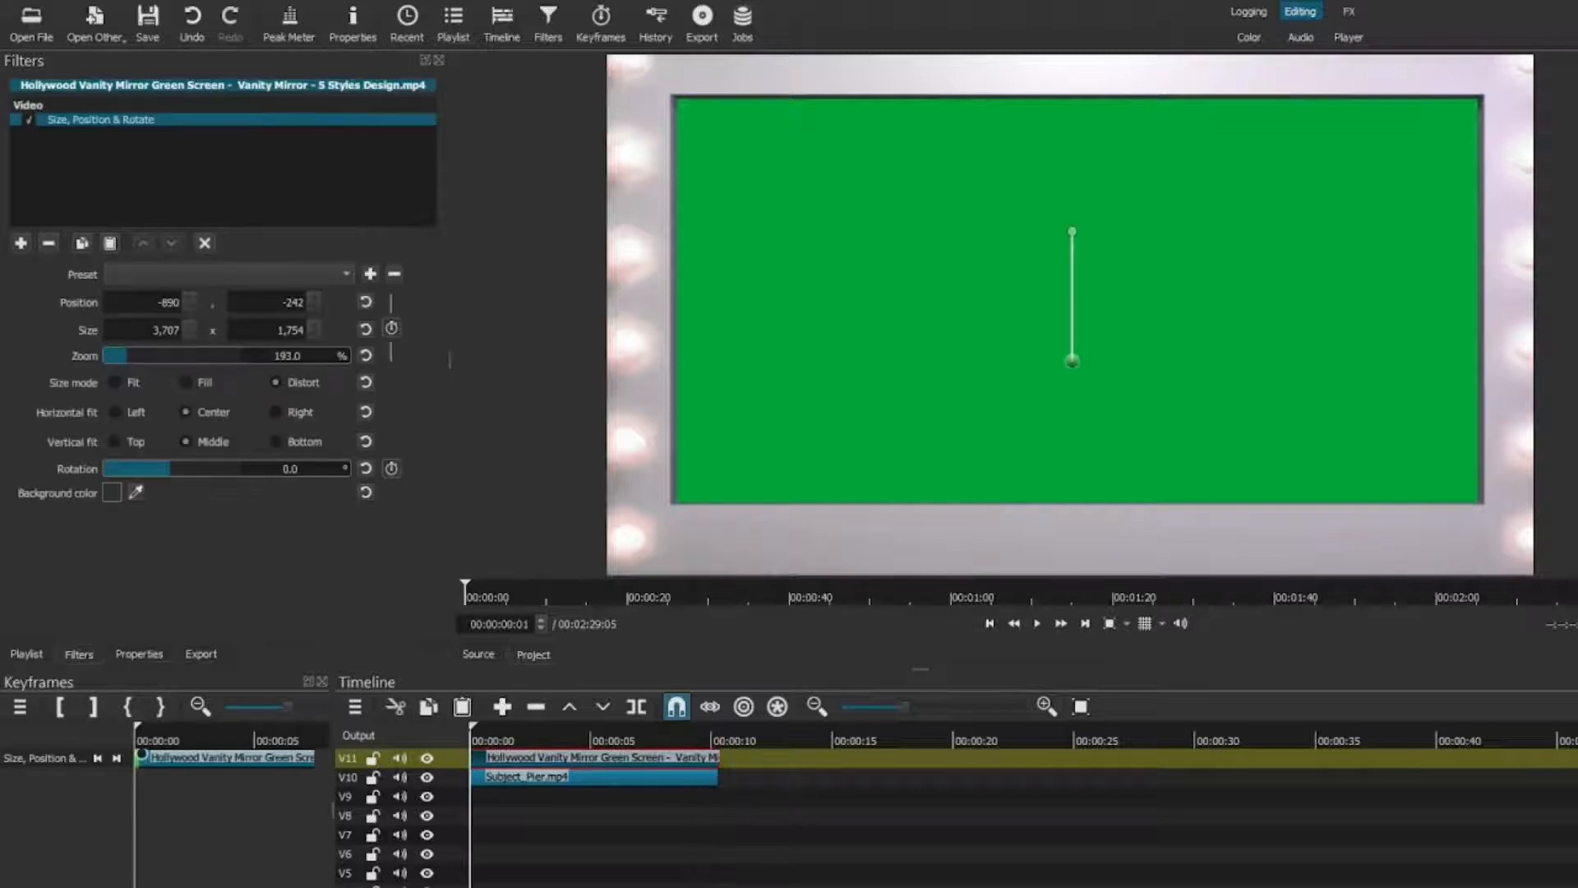
right_click(605, 768)
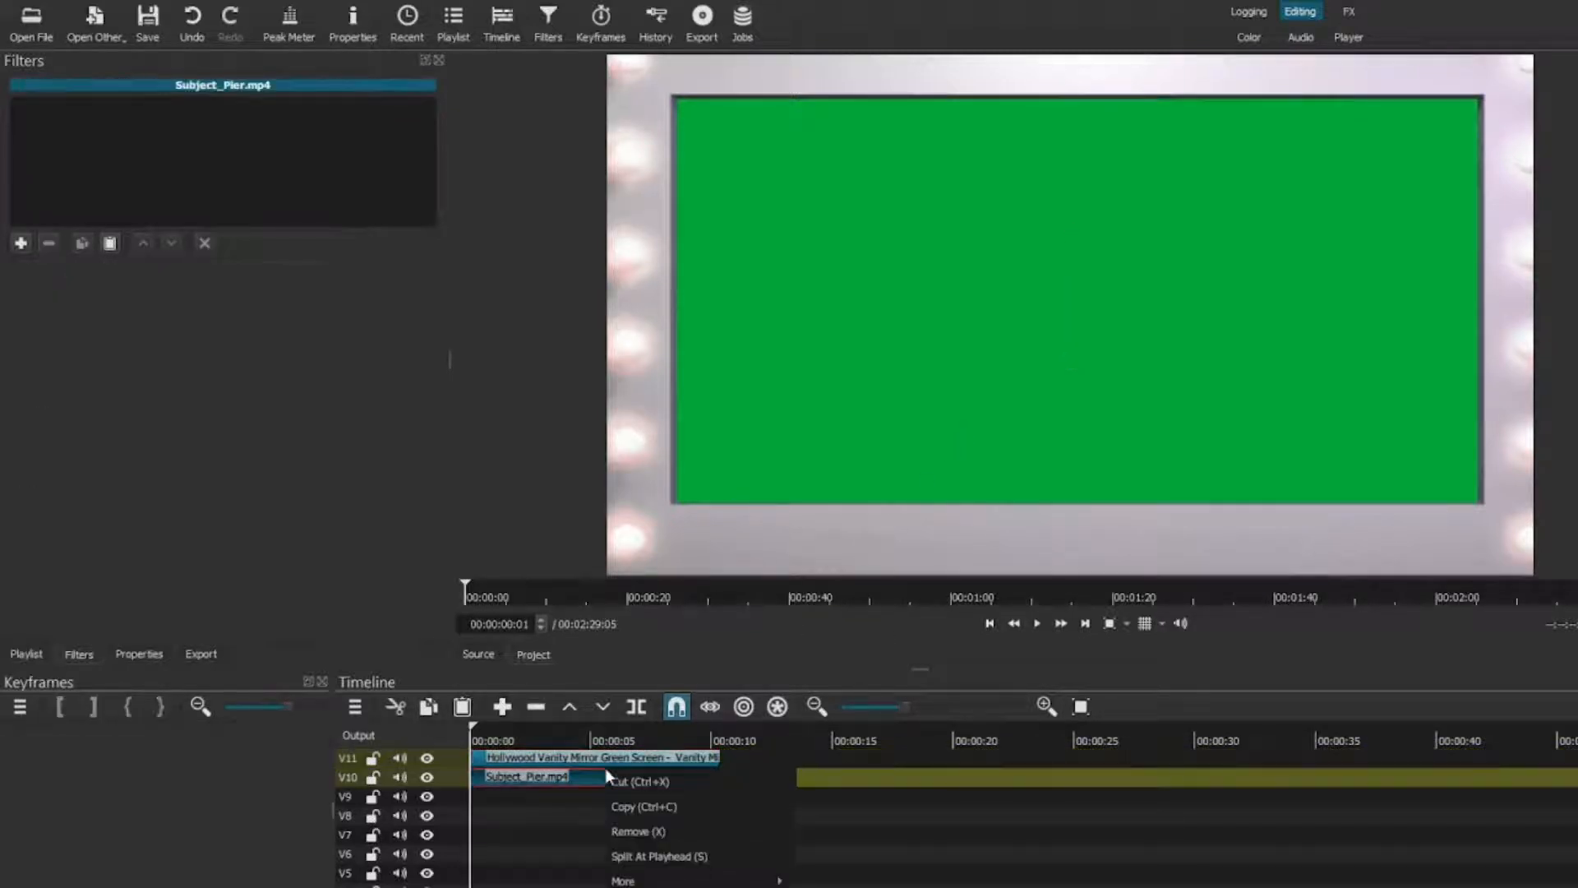
left_click(542, 764)
left_click(542, 758)
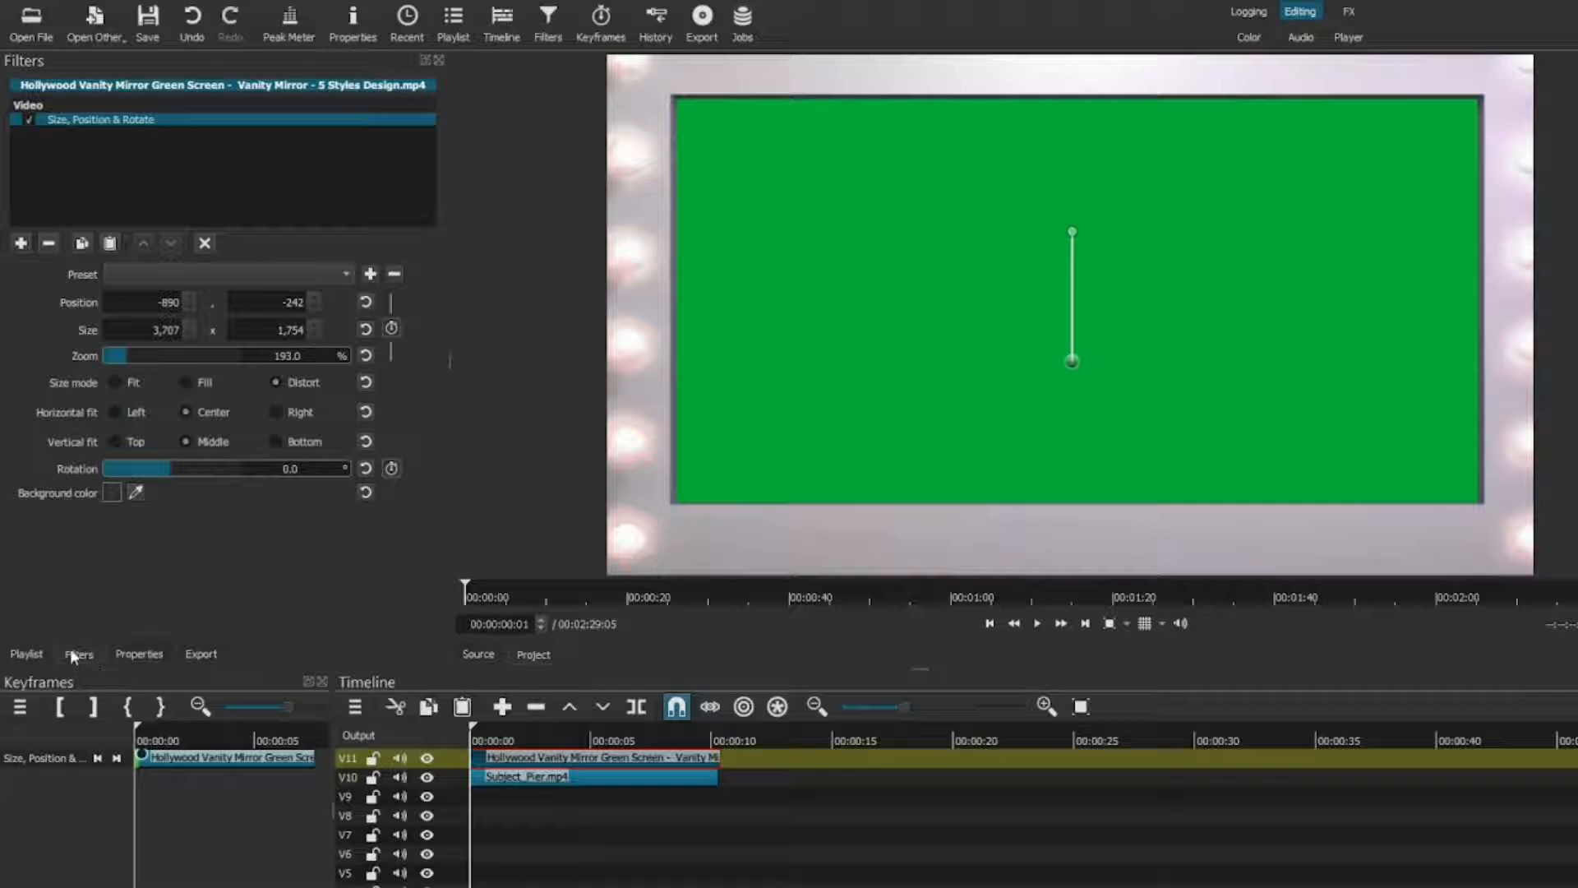
left_click(22, 244)
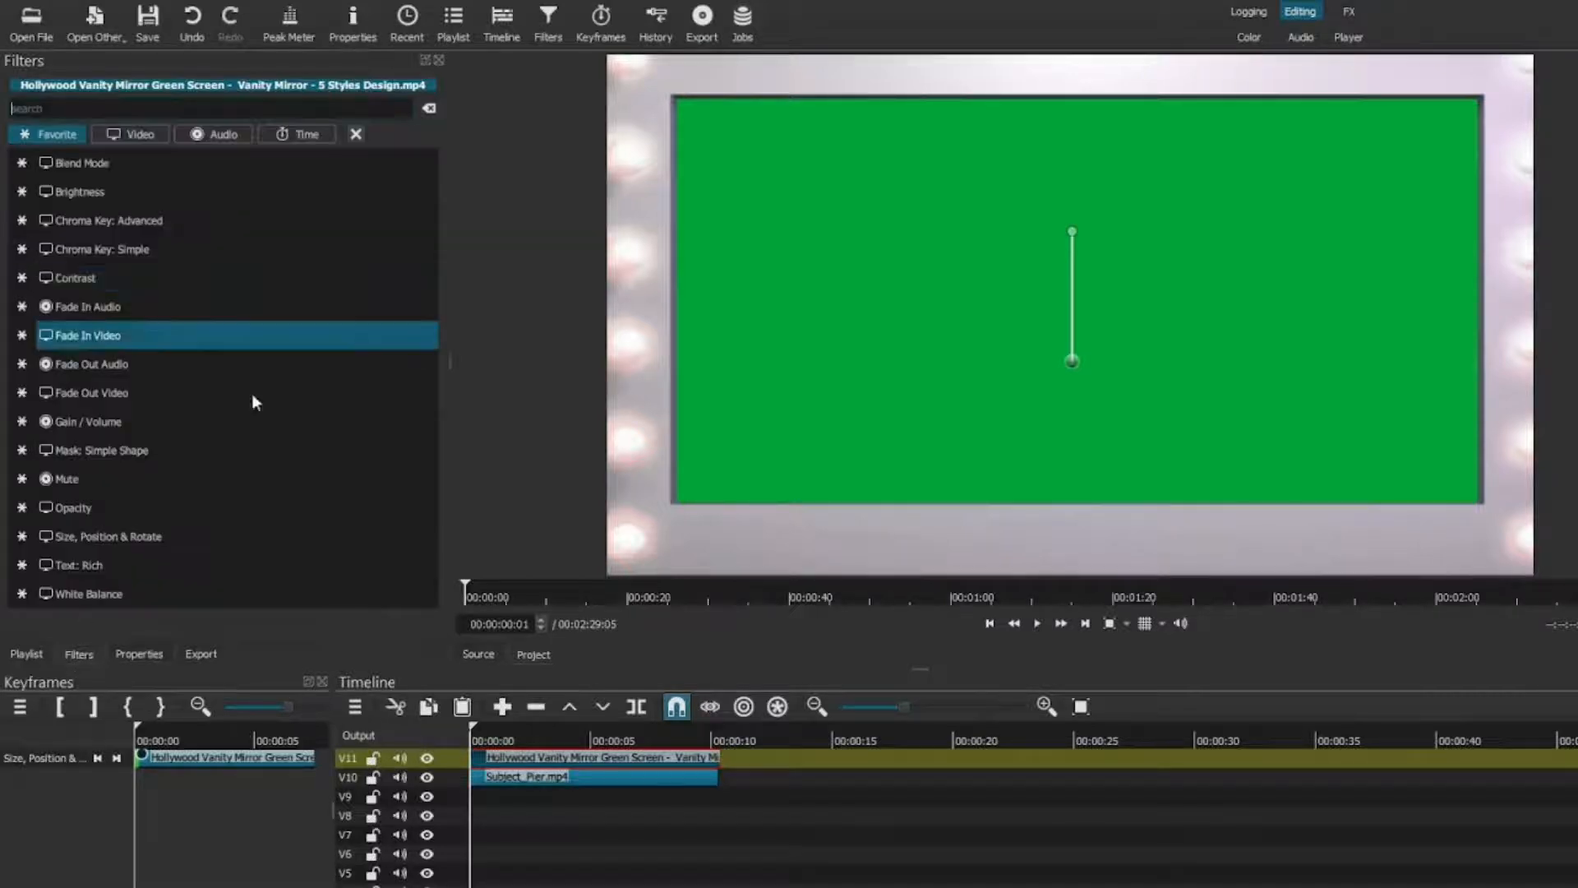
left_click(124, 251)
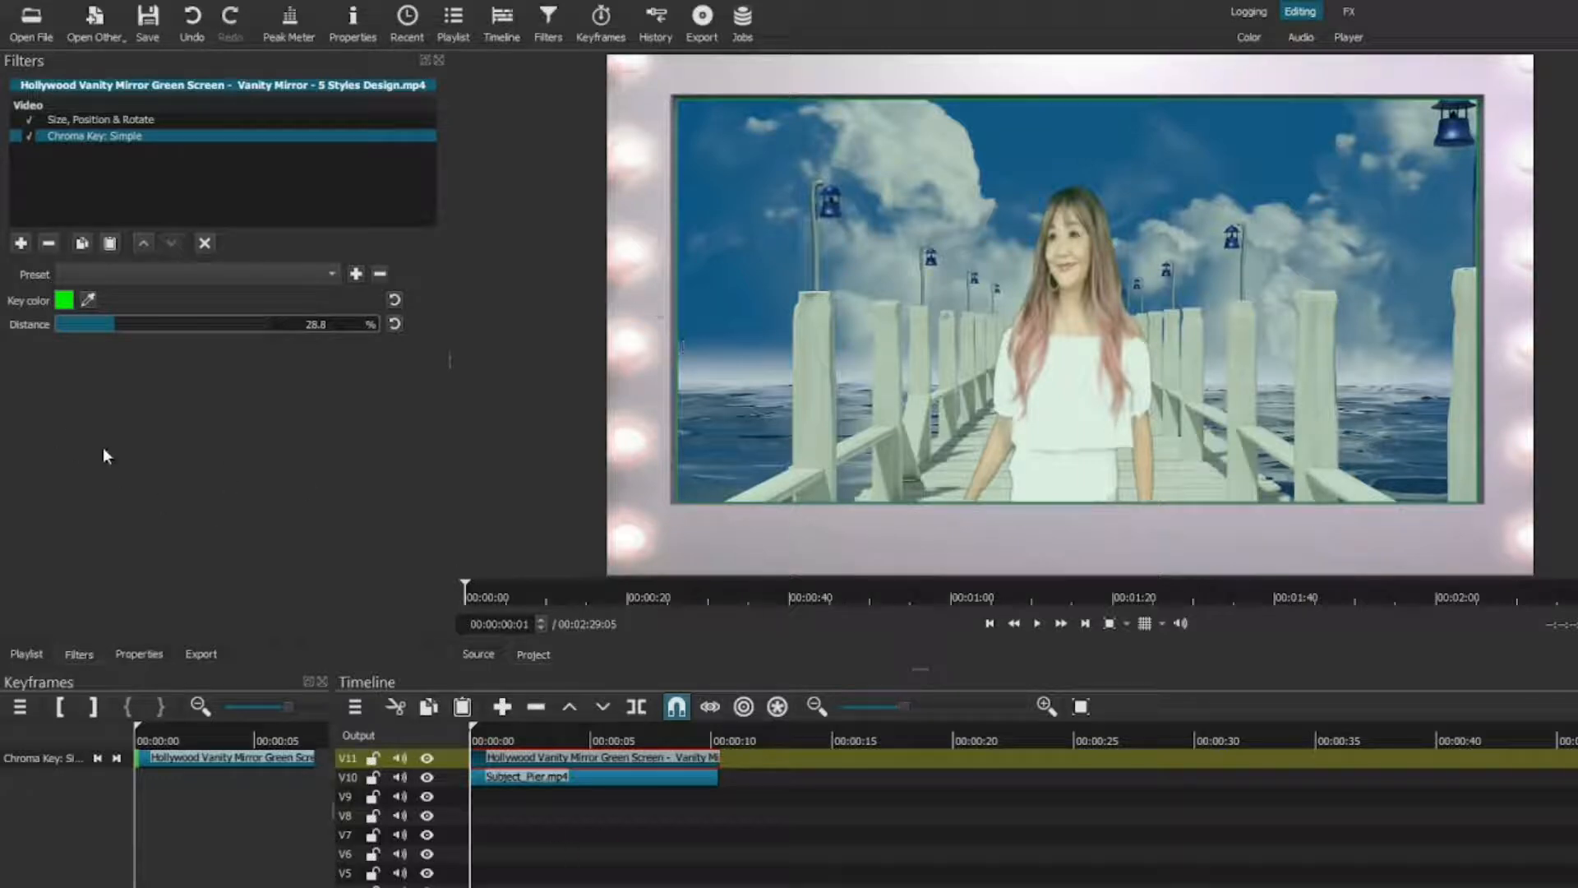
- Add a Key Spill: Simple filter to the V11 mirror clip
left_click(21, 245)
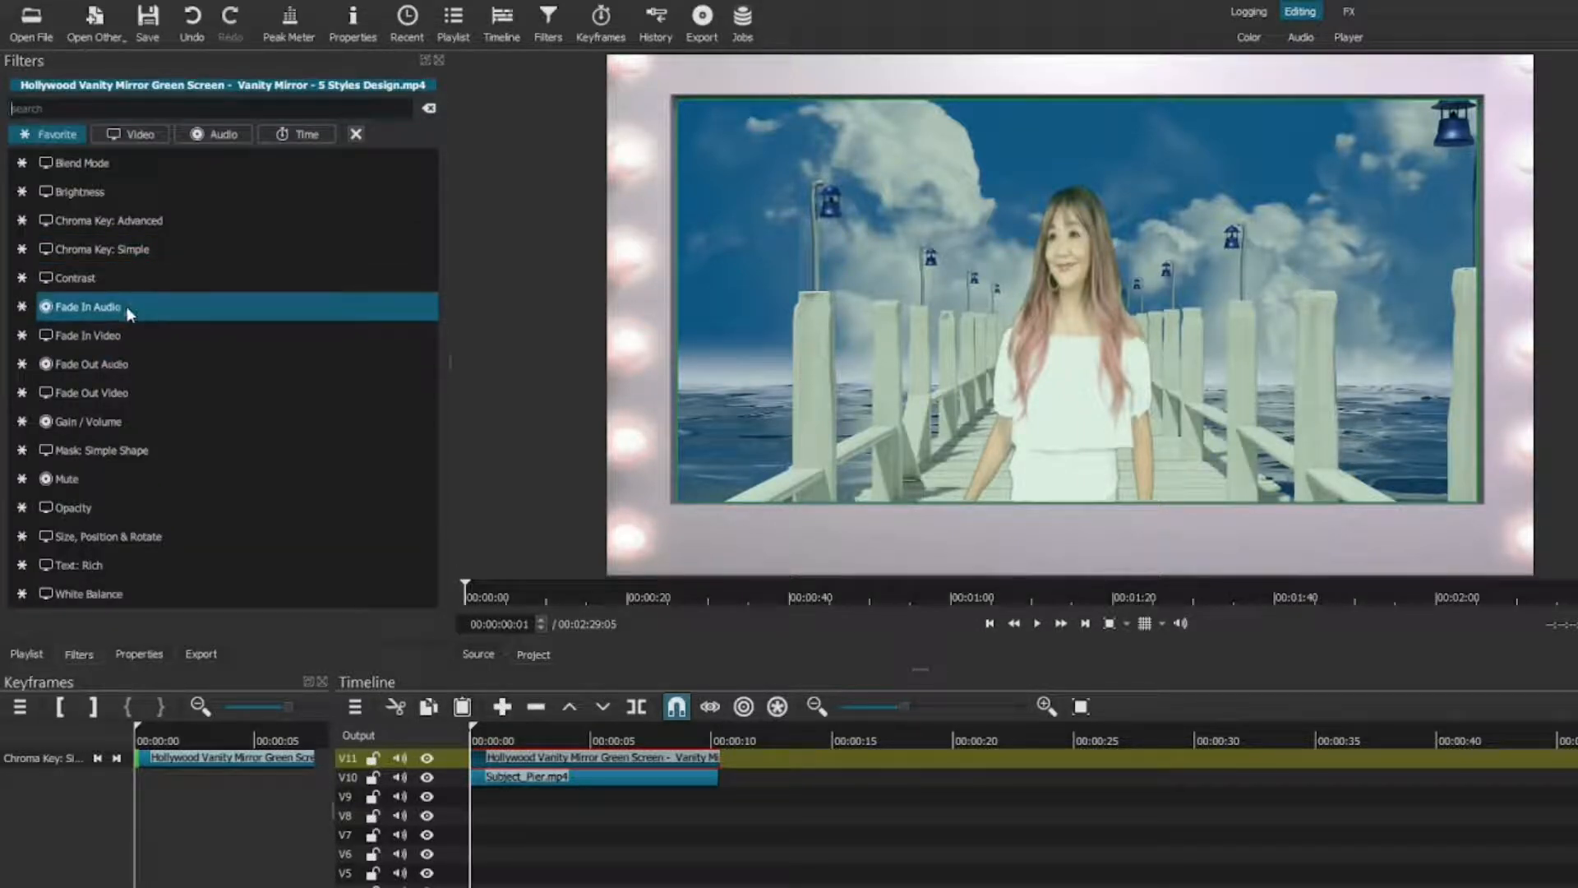
type("key")
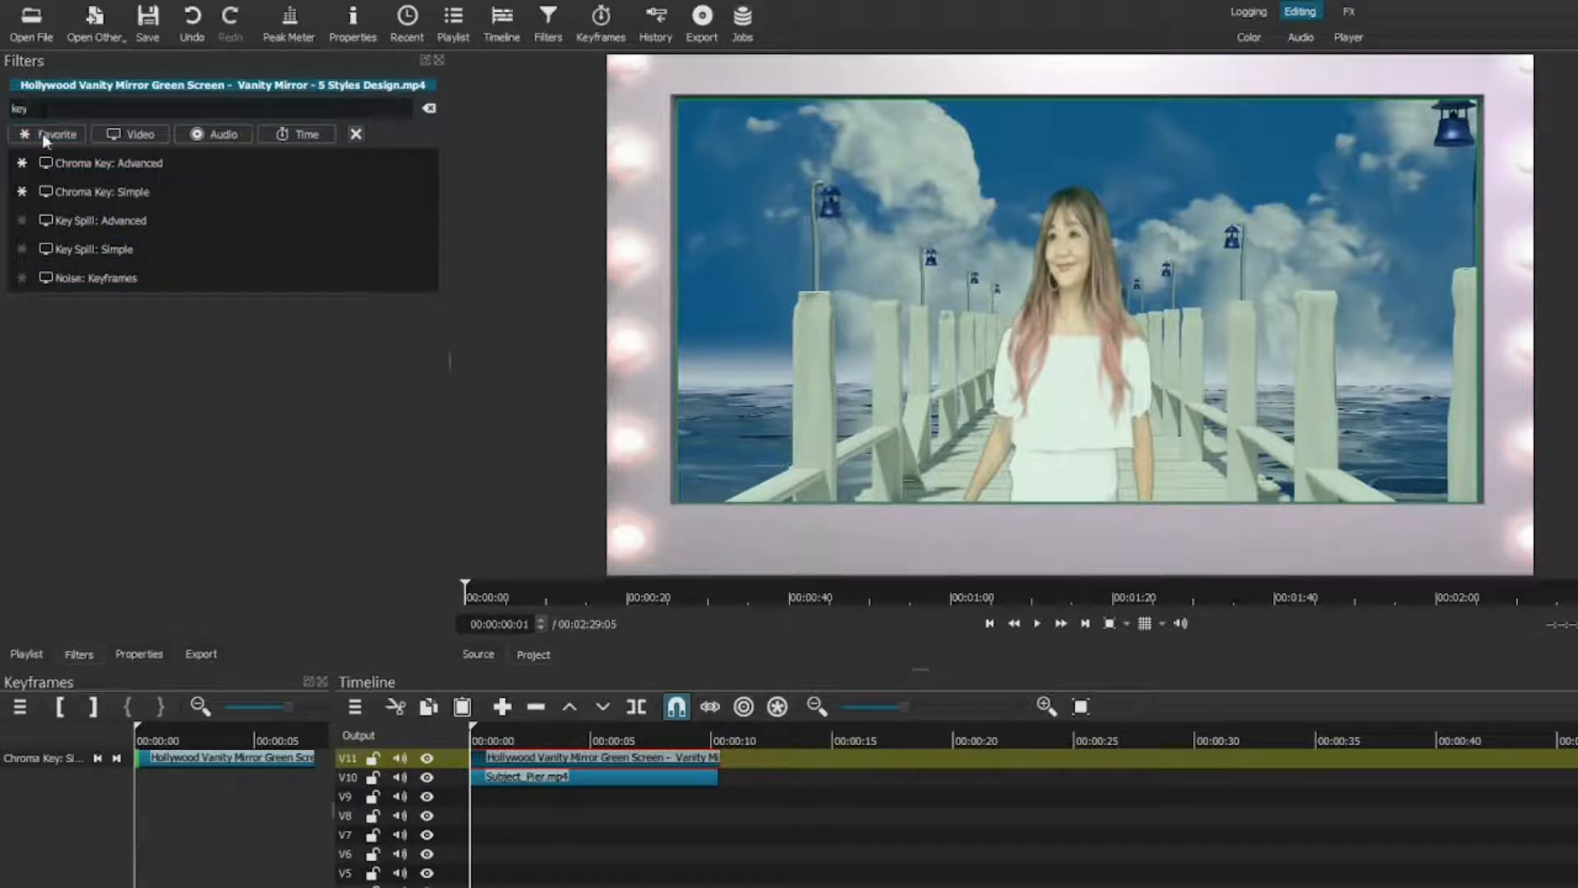
left_click(135, 254)
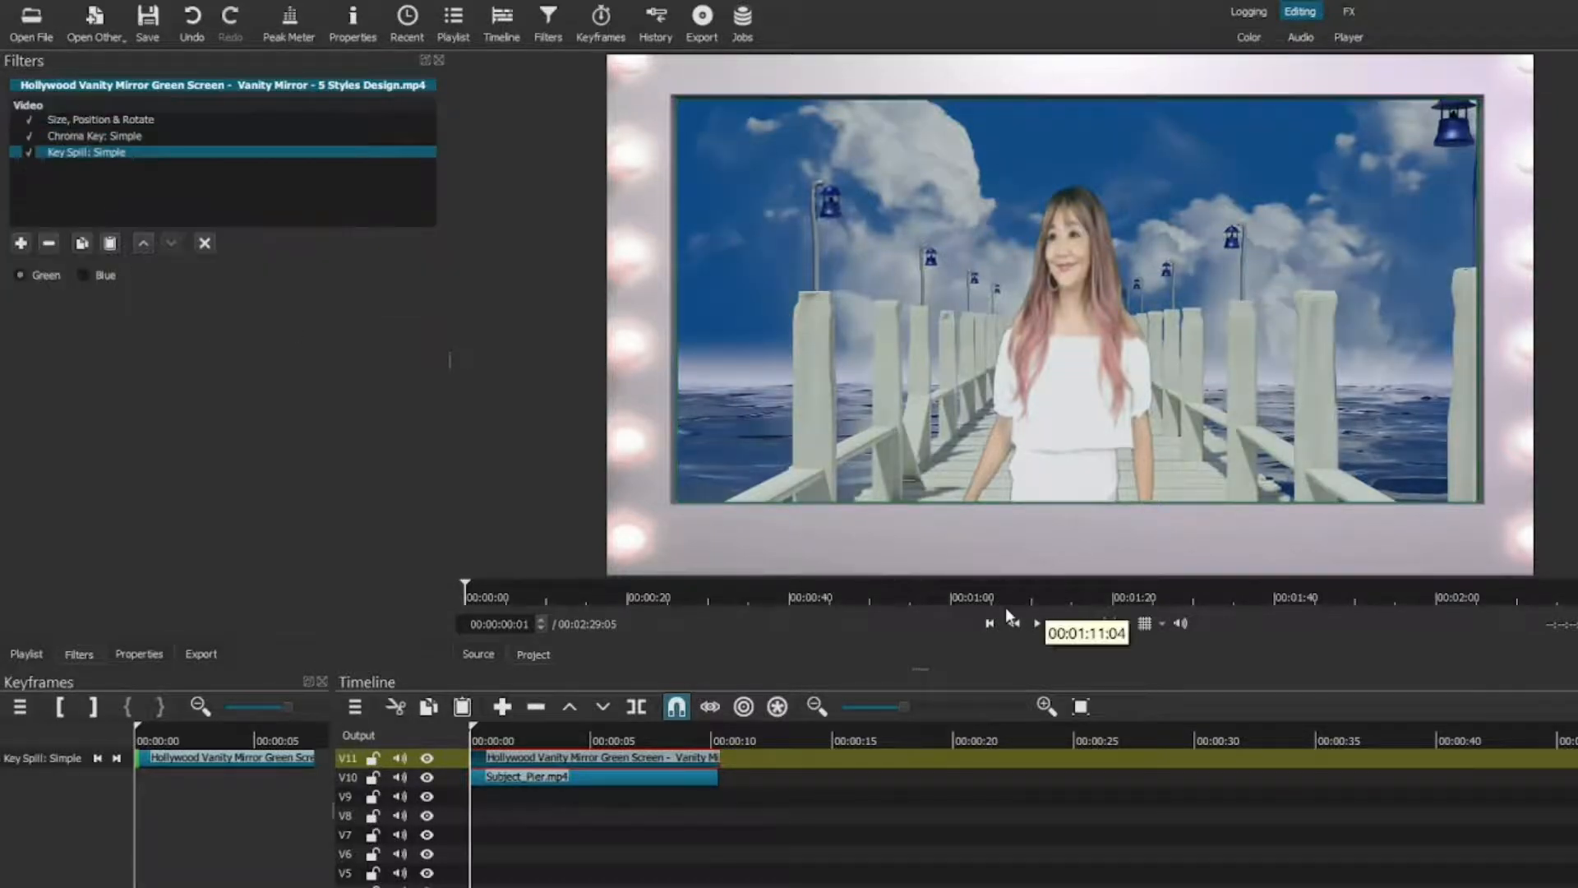
- Copy the Subject_Pier clip from track V10 and paste it at the start of track V9
left_click(569, 782)
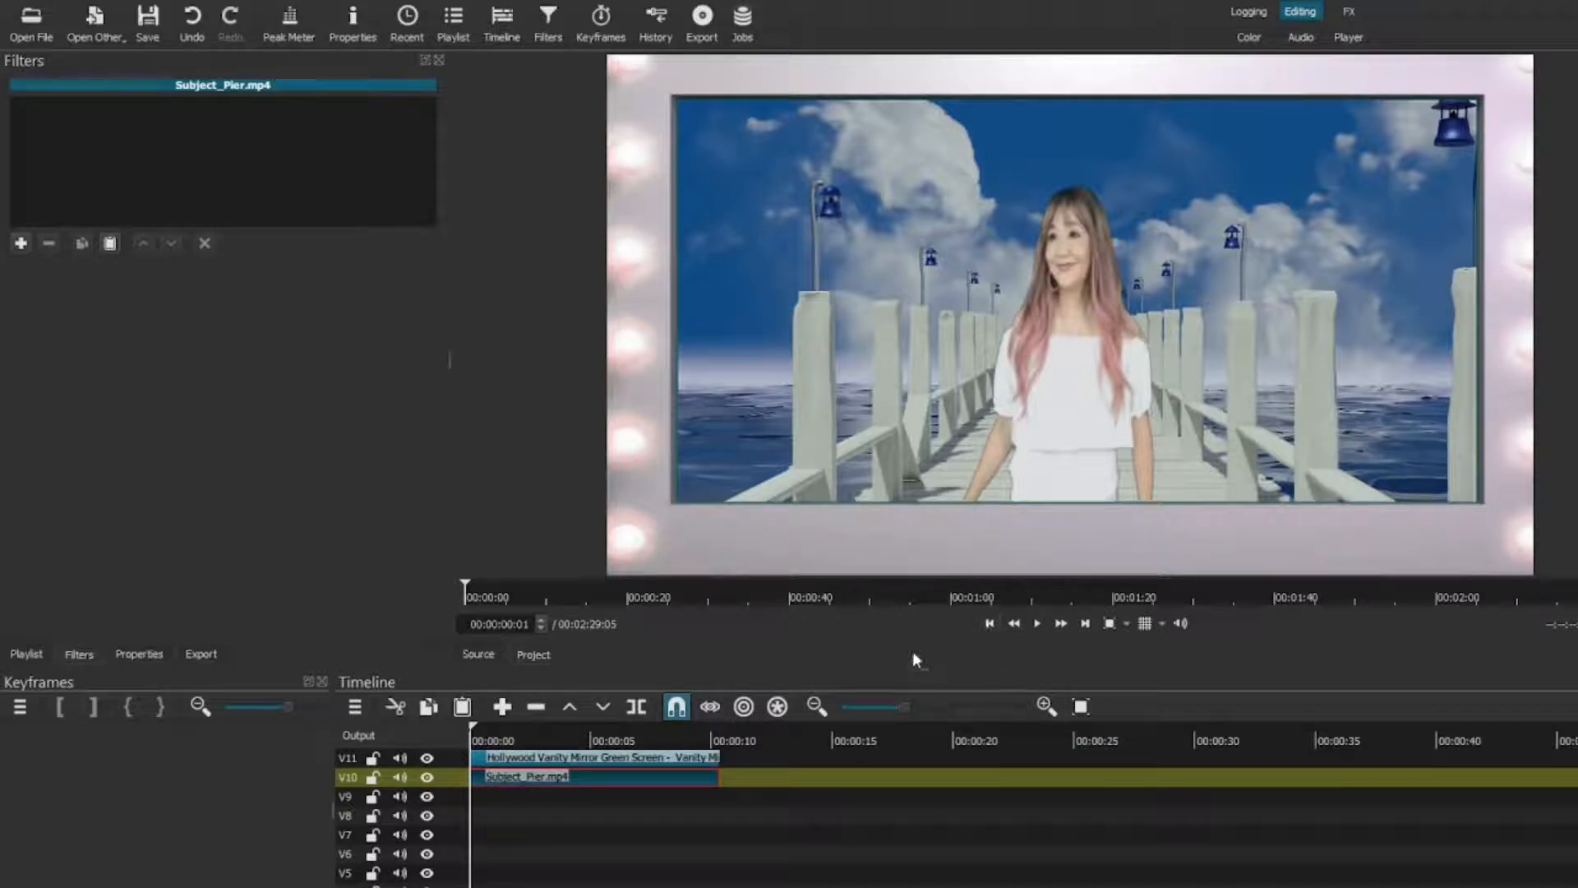
left_click(525, 802)
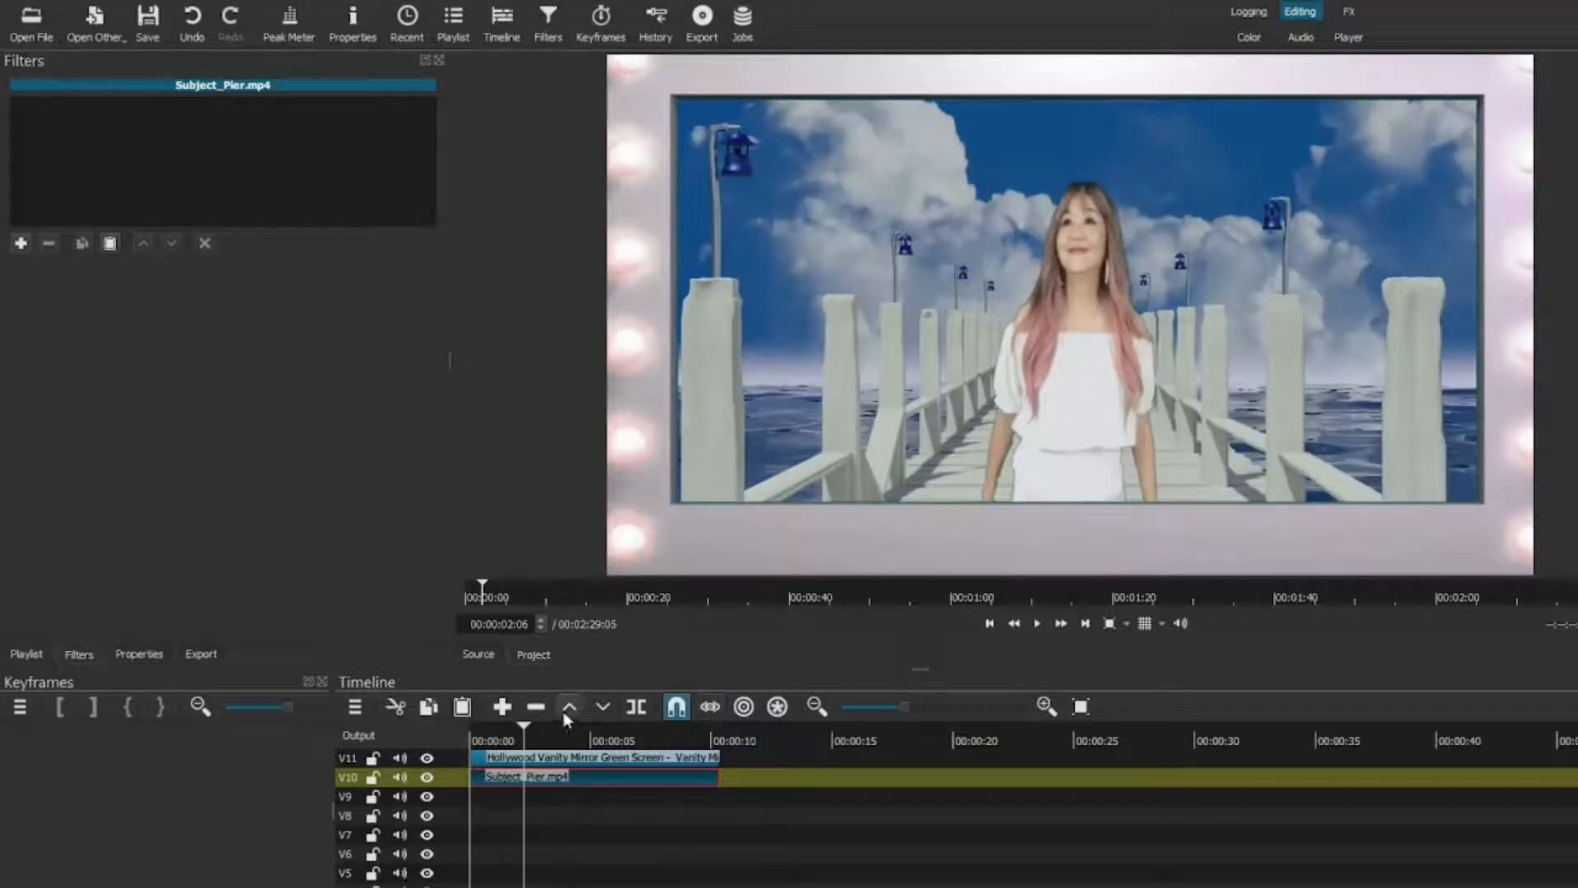
left_click(990, 625)
left_click(454, 801)
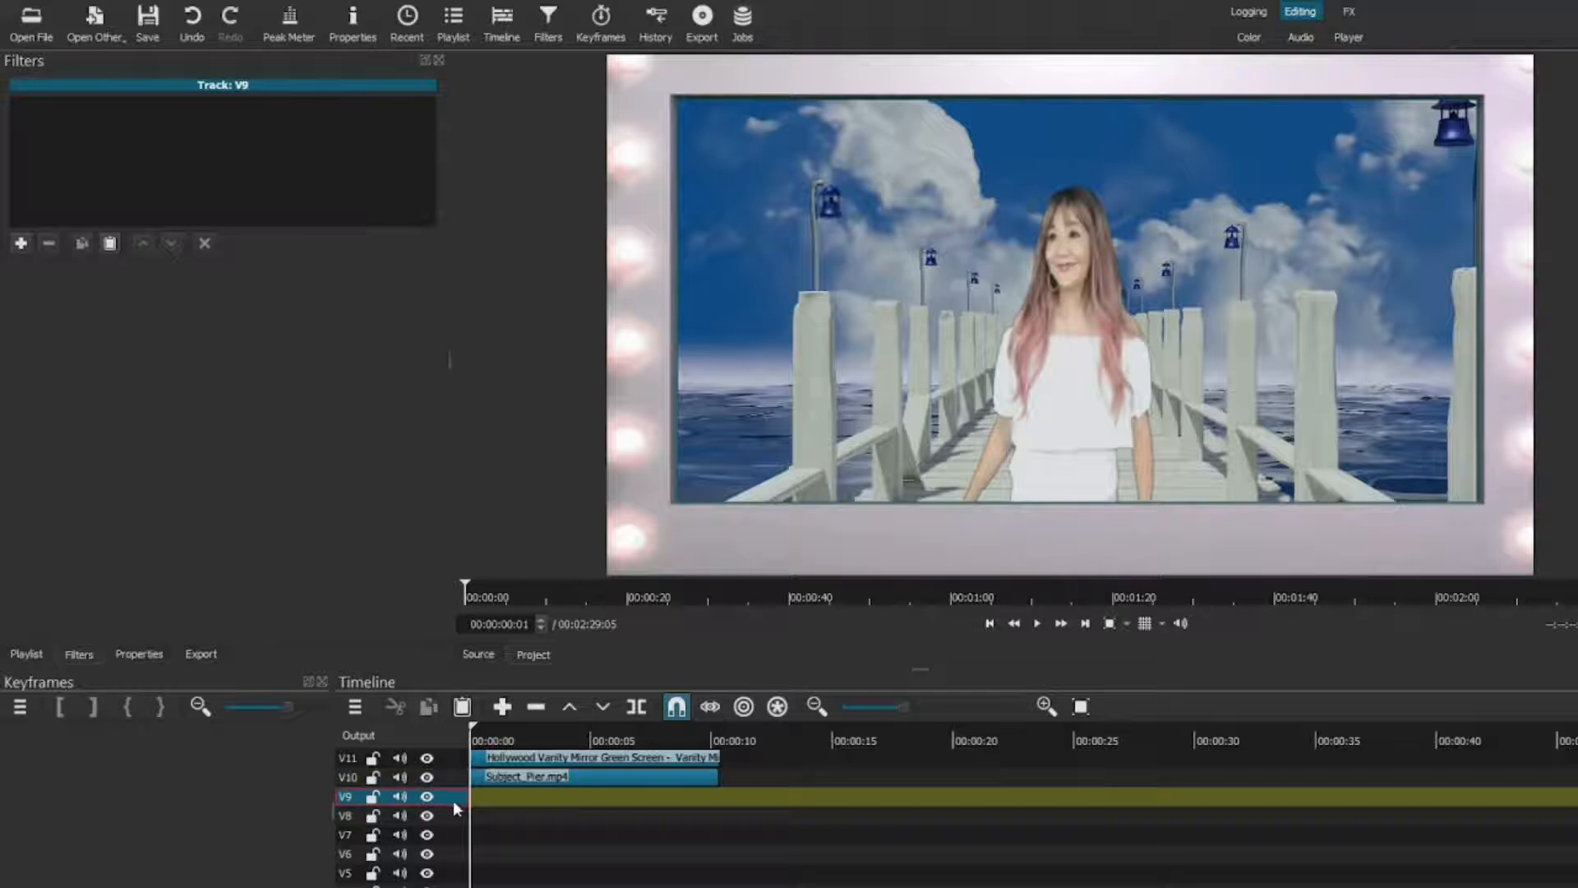
key("ctrl+v")
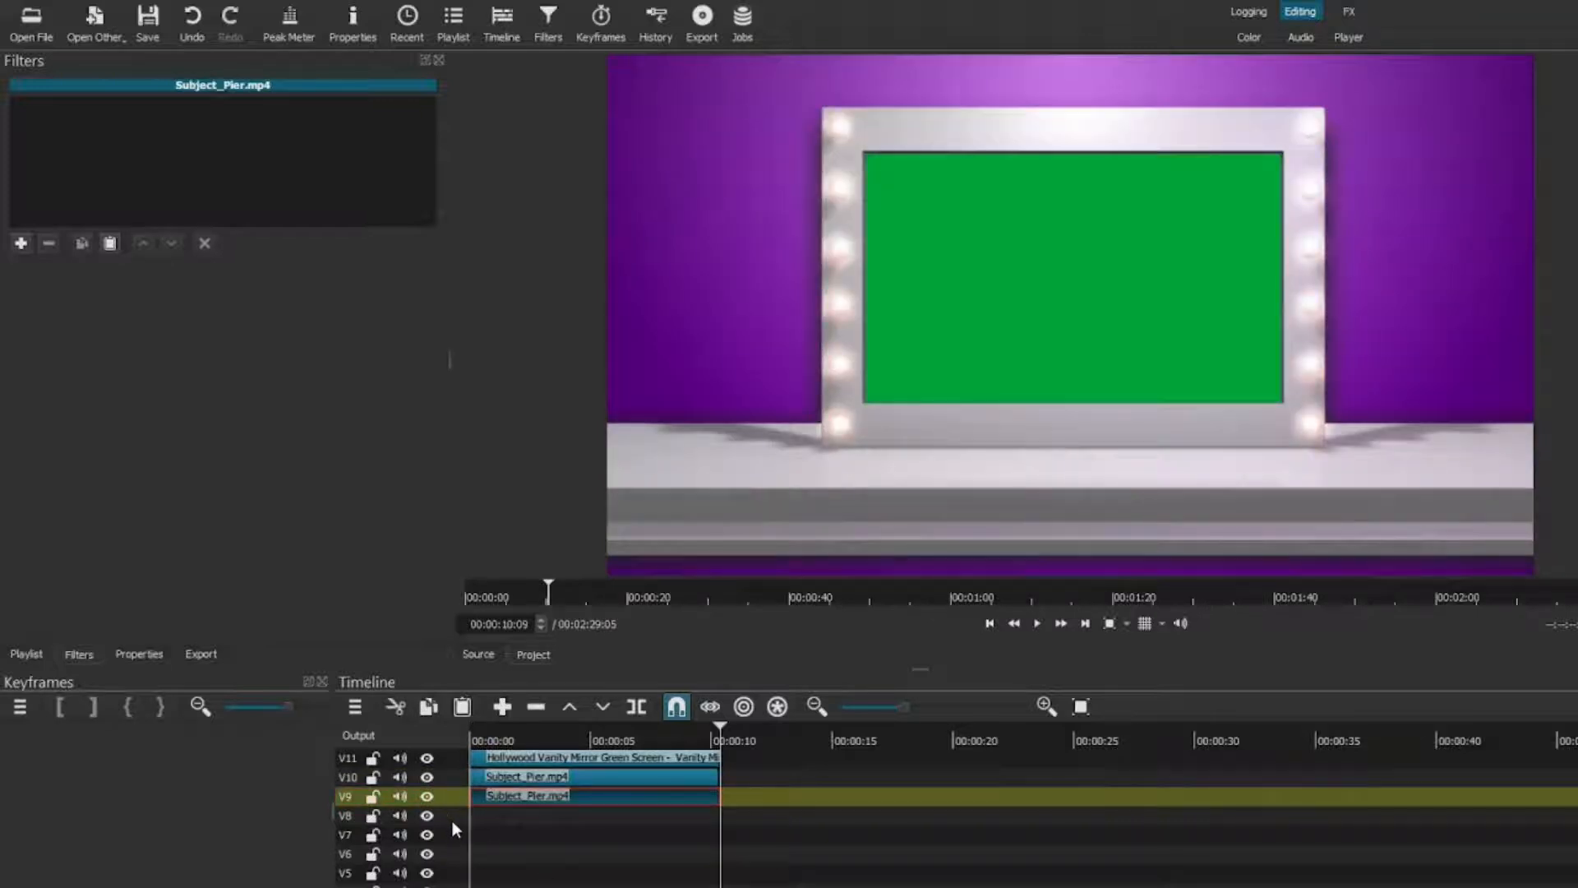
- Paste another Subject_Pier copy at the beginning of track V8
left_click(990, 623)
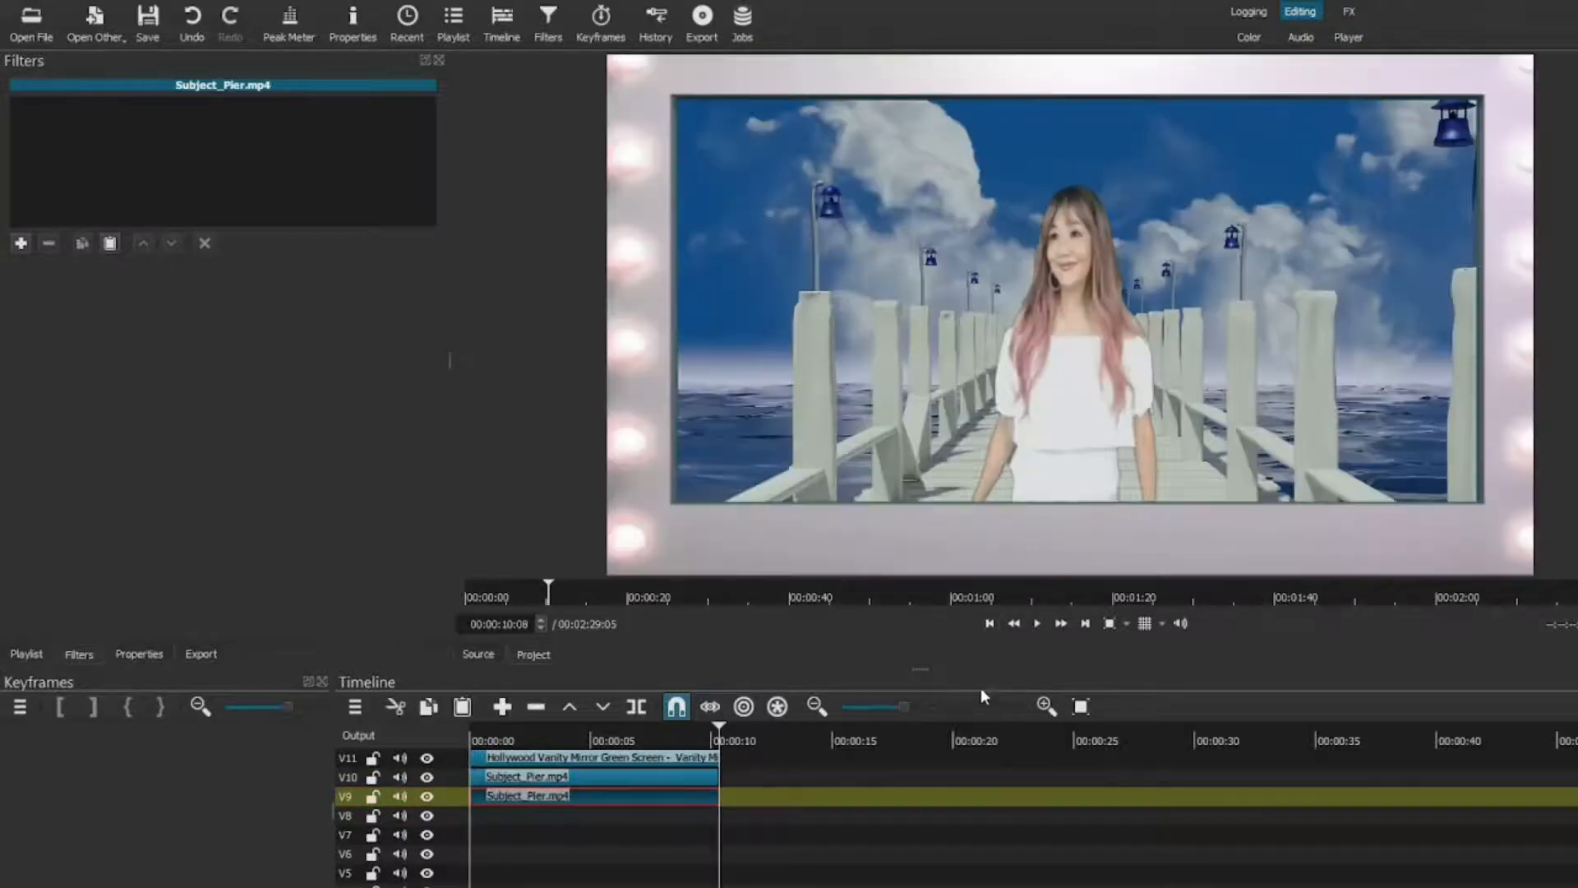
left_click(448, 818)
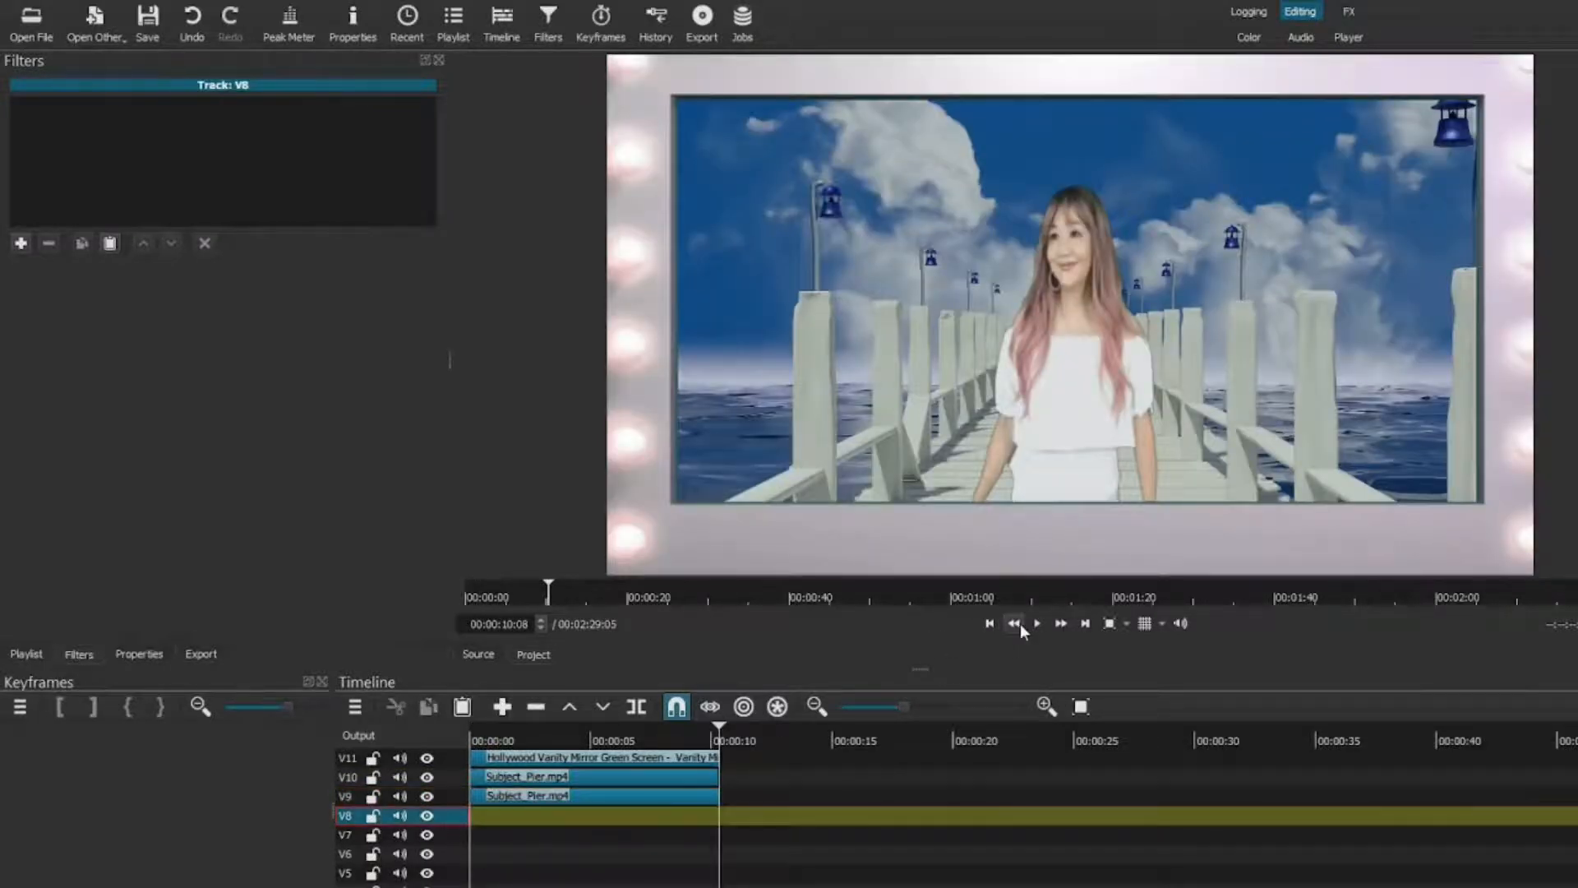
left_click(989, 624)
key("ctrl+v")
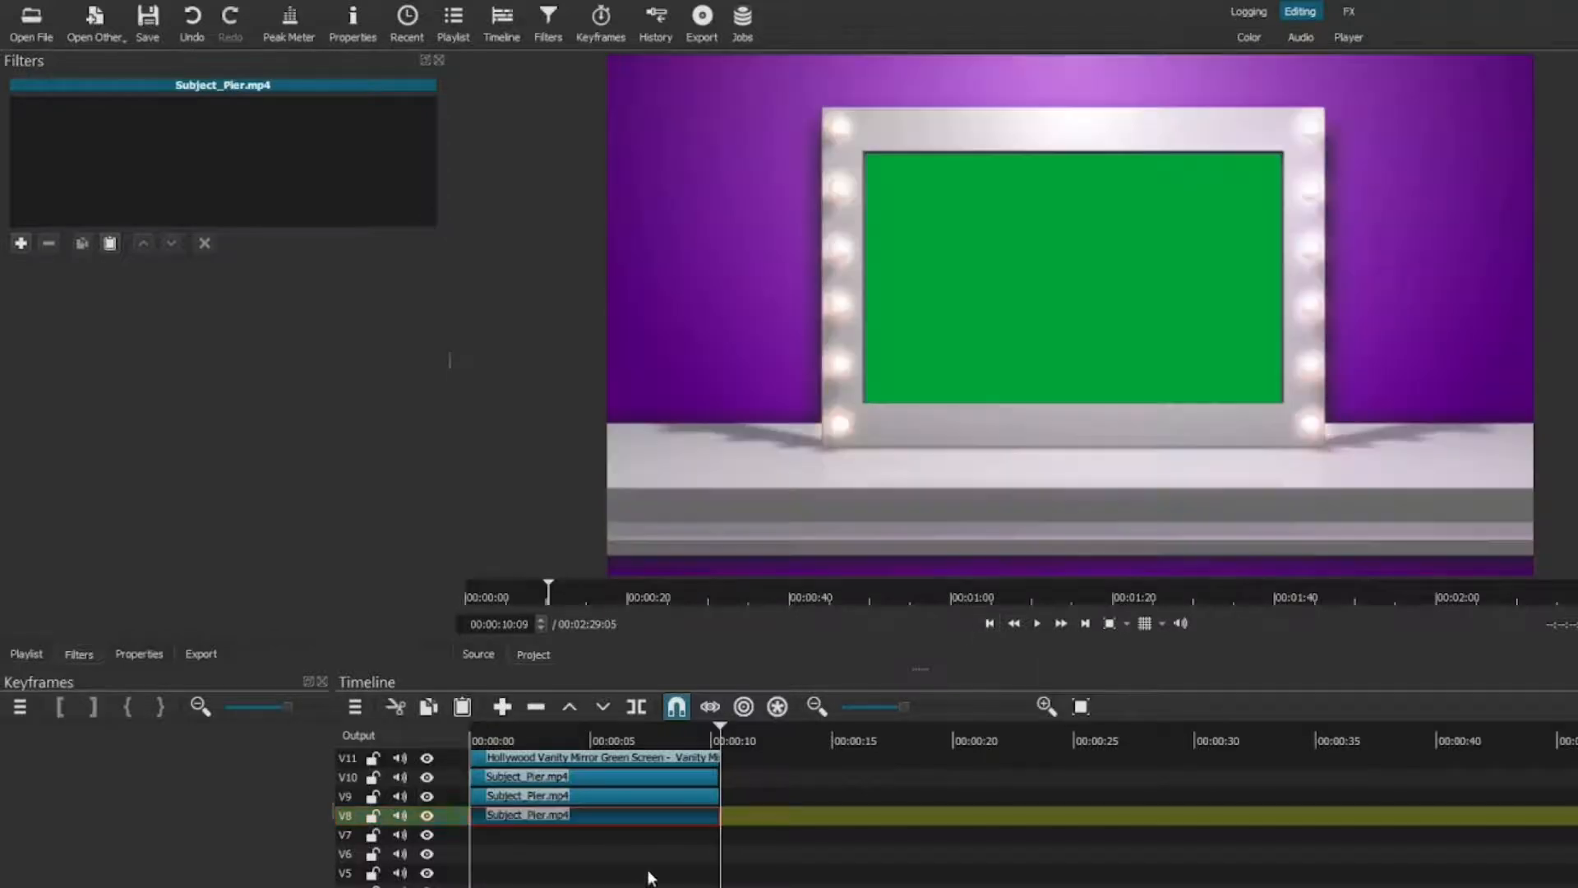
- Paste Subject_Pier copies at the beginning of tracks V7, V6 and V5
left_click(451, 835)
left_click(989, 623)
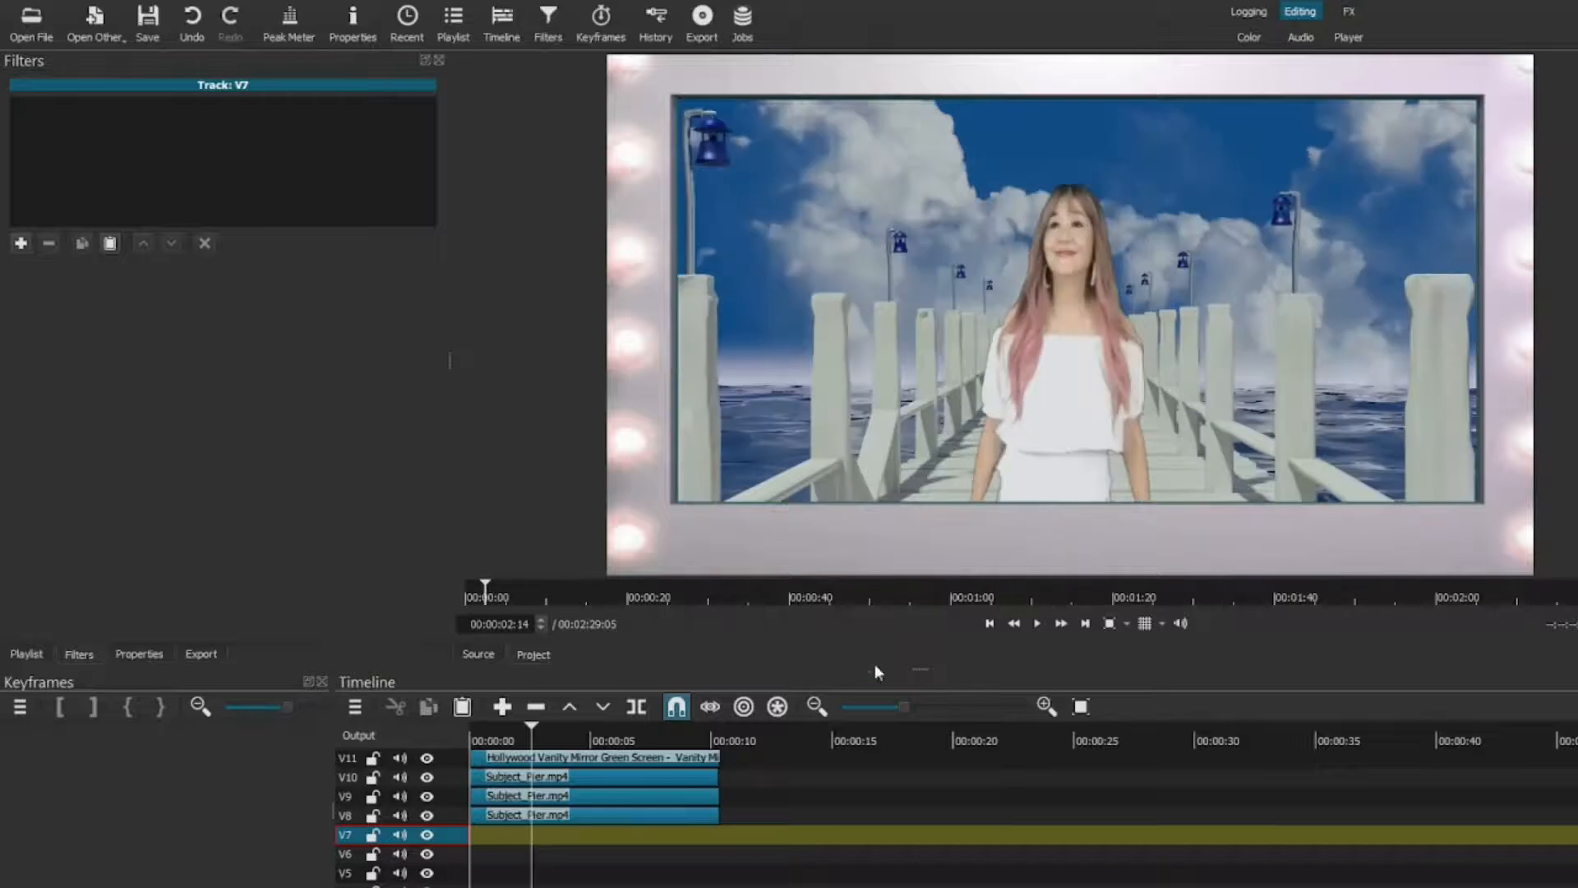
key("ctrl+v")
left_click(458, 855)
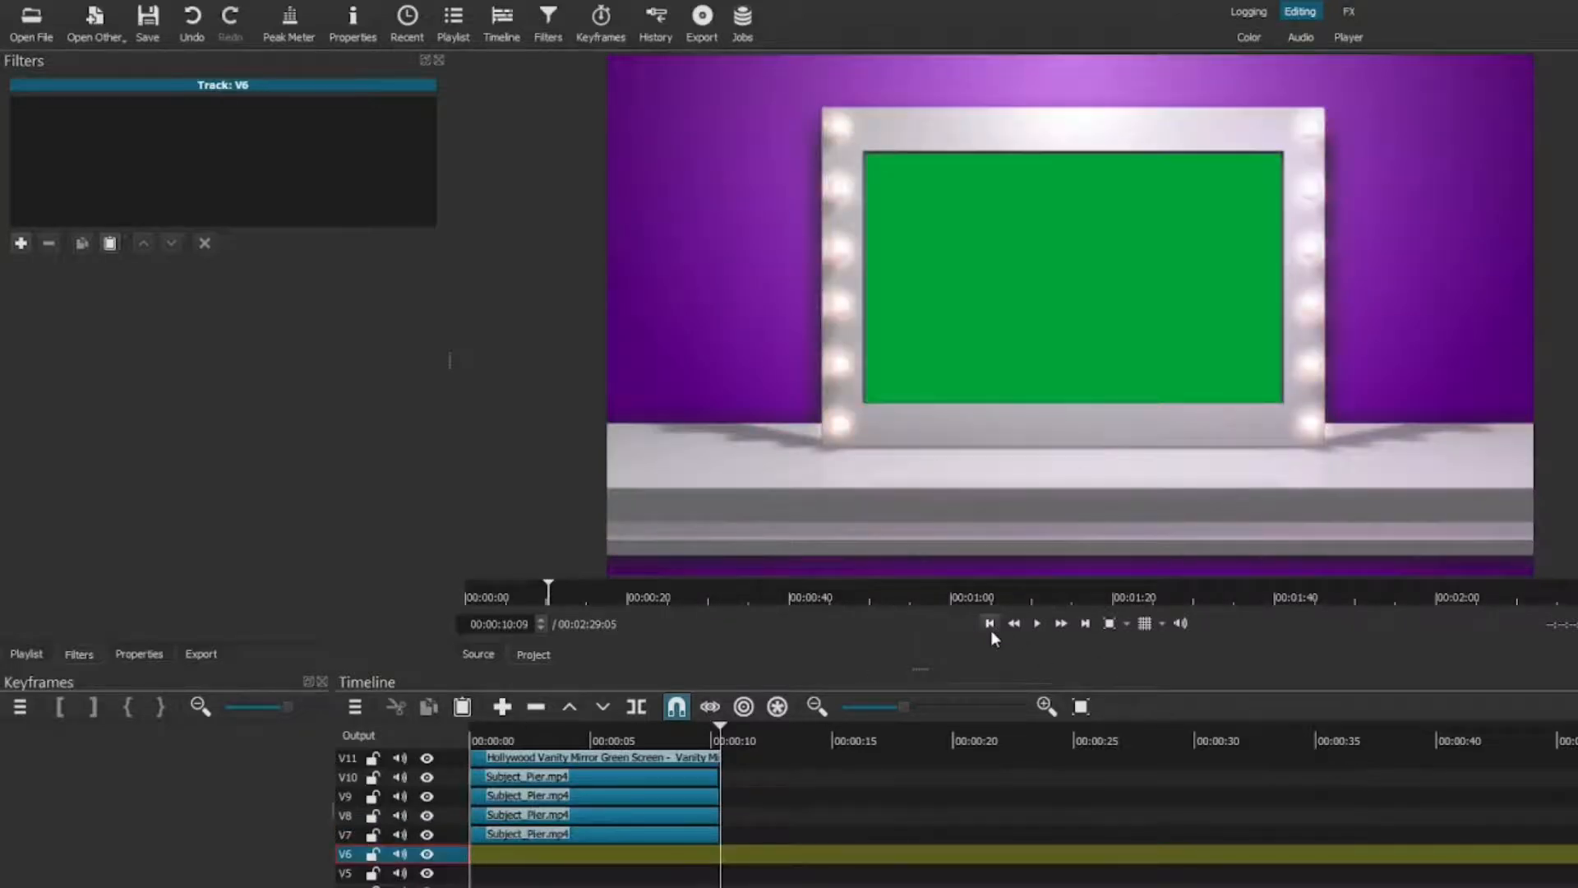
key("ctrl+v")
left_click(458, 875)
left_click(990, 623)
key("ctrl+v")
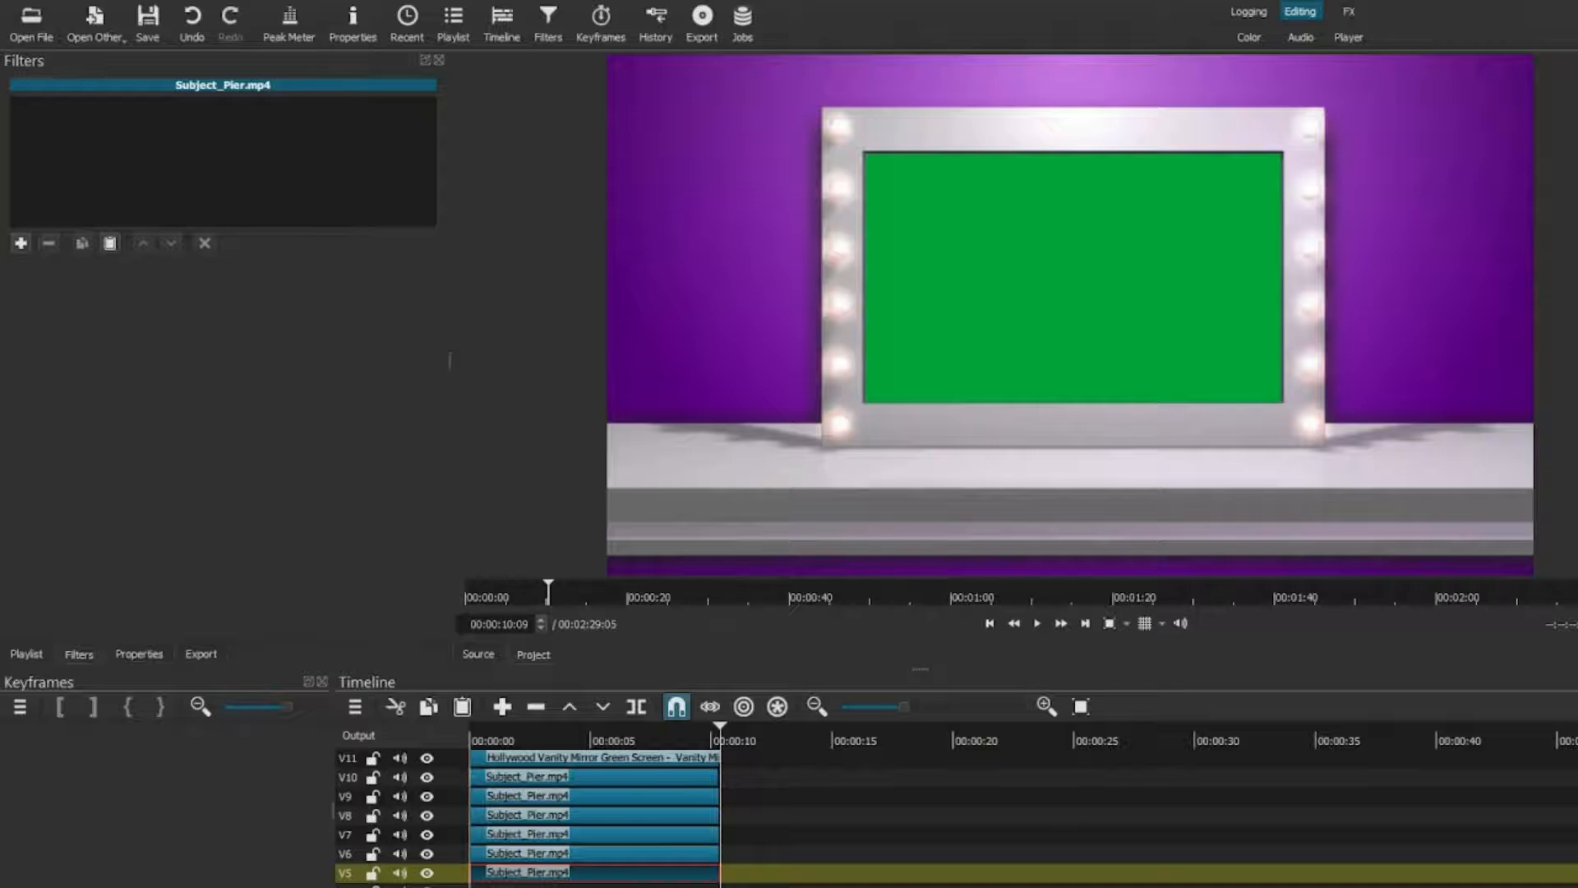
- Paste Subject_Pier copies at the beginning of tracks V4 and V3
key("ctrl+Down")
left_click(989, 623)
key("ctrl+v")
key("ctrl+Down")
key("ctrl+v")
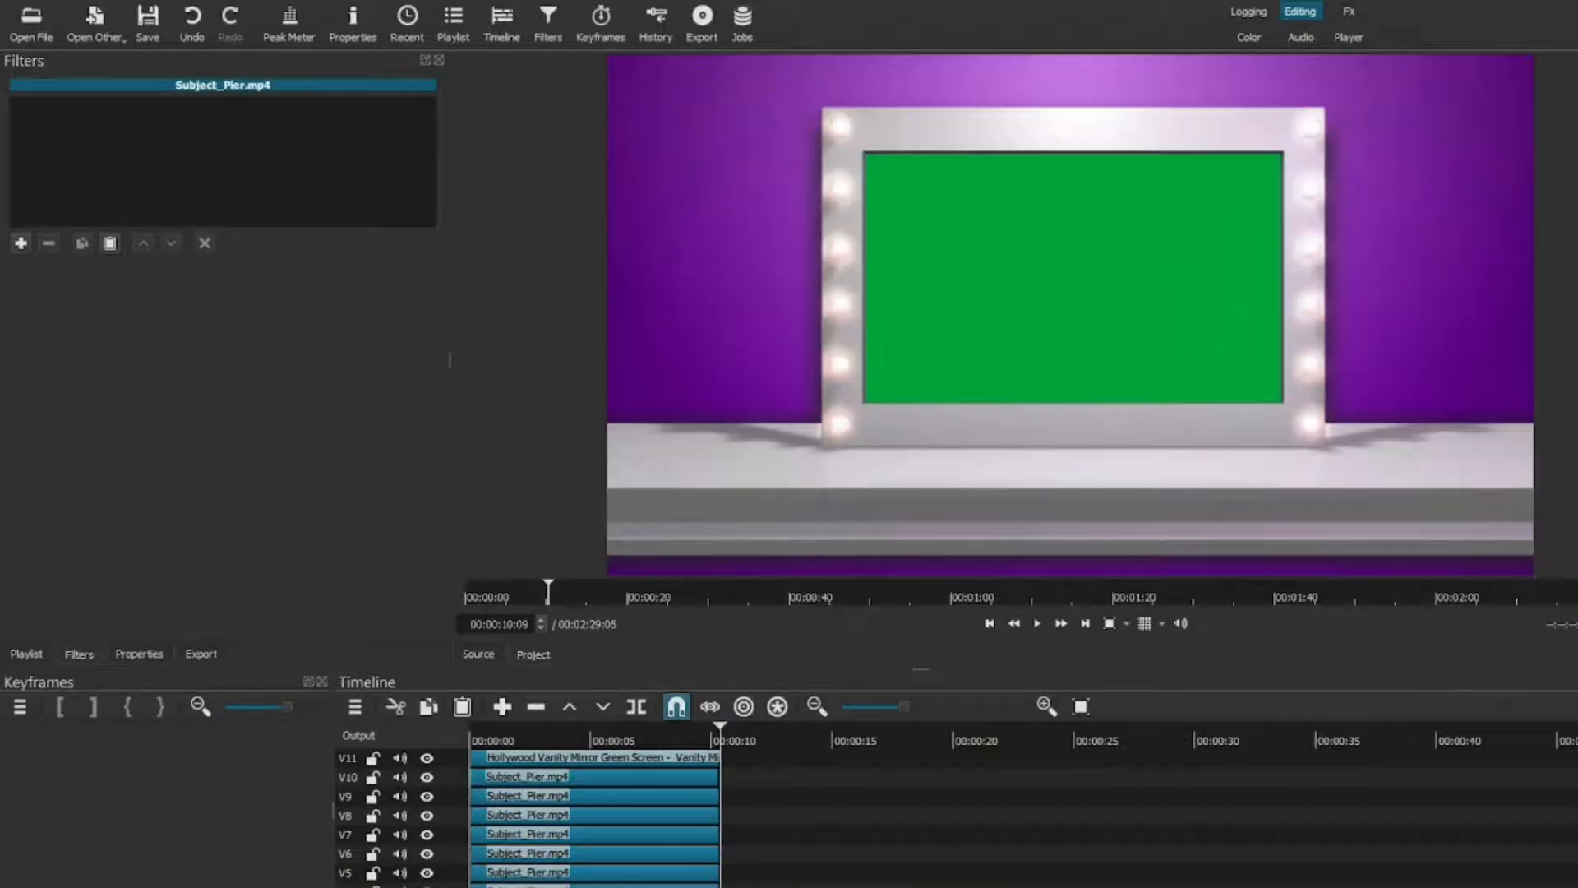
- Delete the original mirror clip from track V1
key("ctrl+Down")
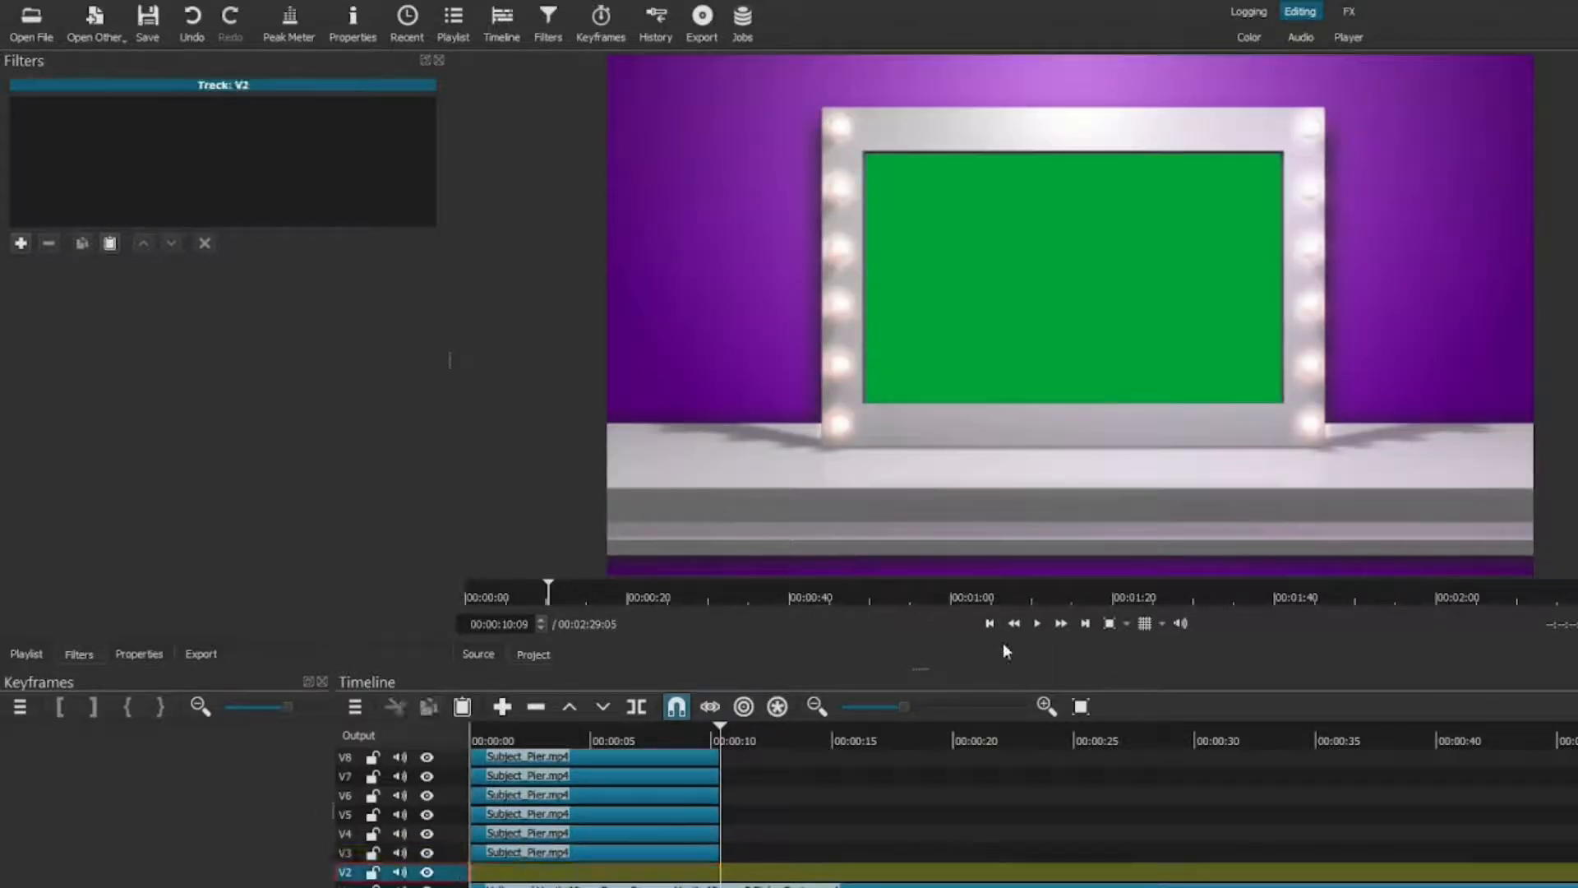
left_click(989, 625)
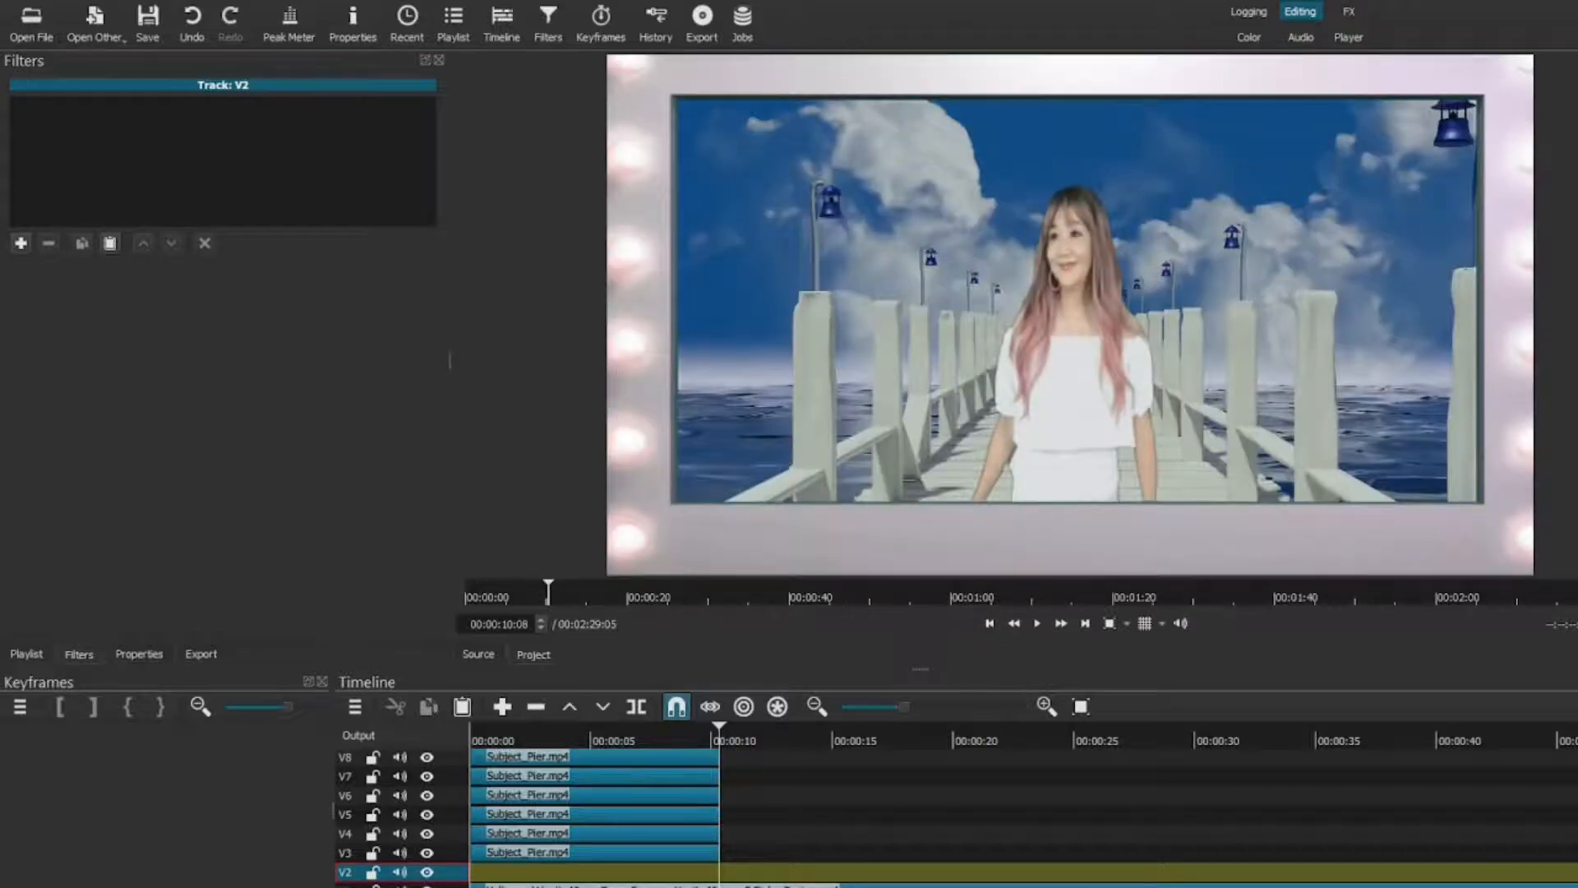
left_click(502, 886)
key("Delete")
- Paste Subject_Pier copies at the beginning of tracks V2 and V1, then return the playhead to the start
key("Home")
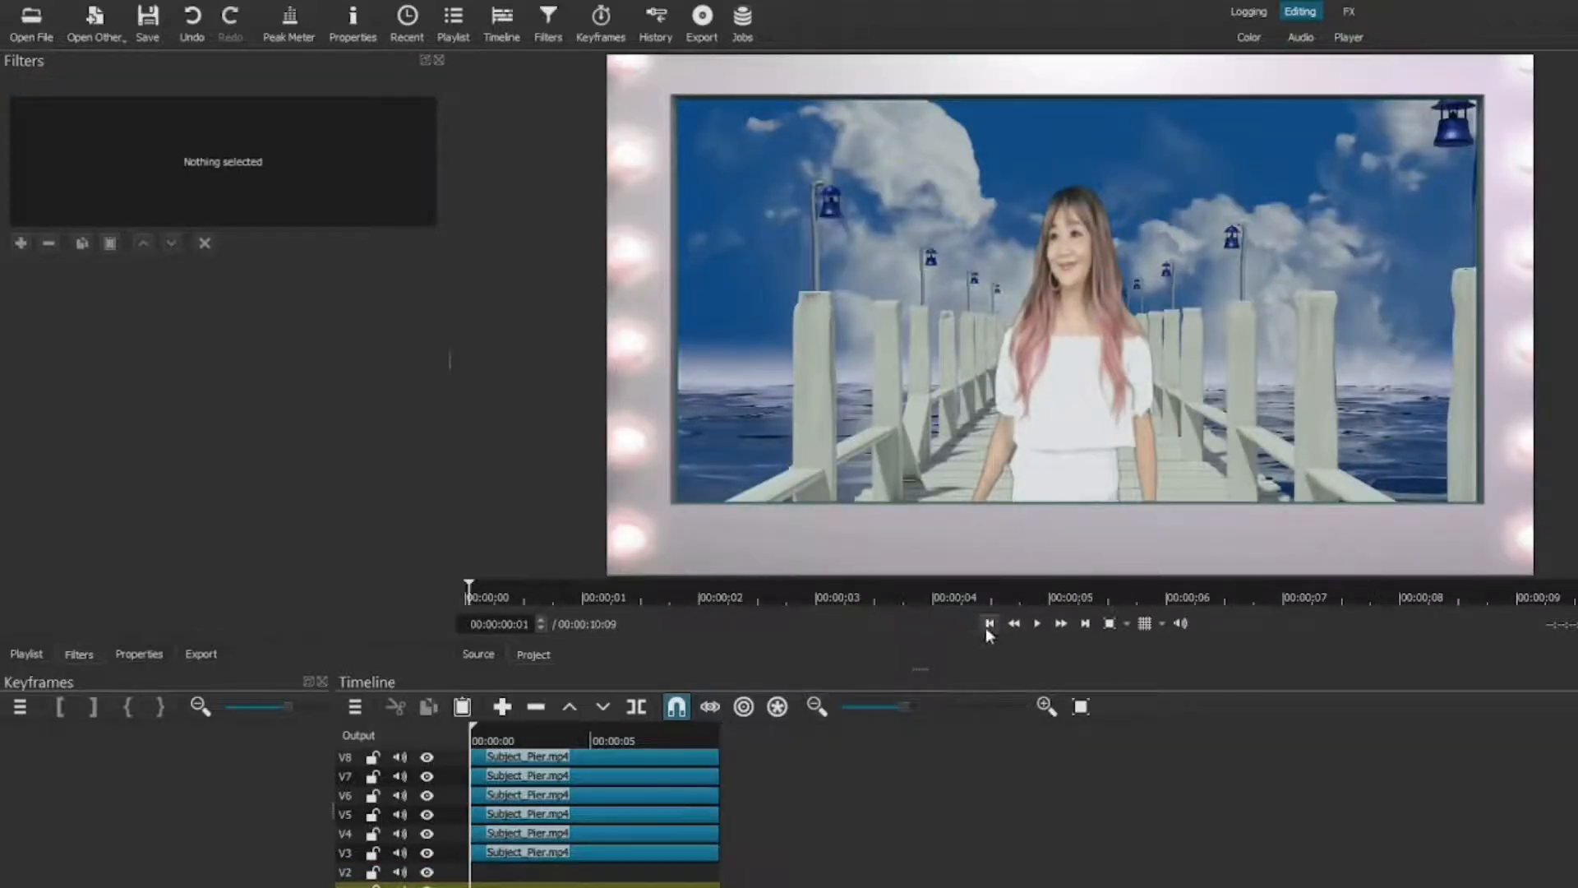
key("ctrl+v")
left_click(354, 886)
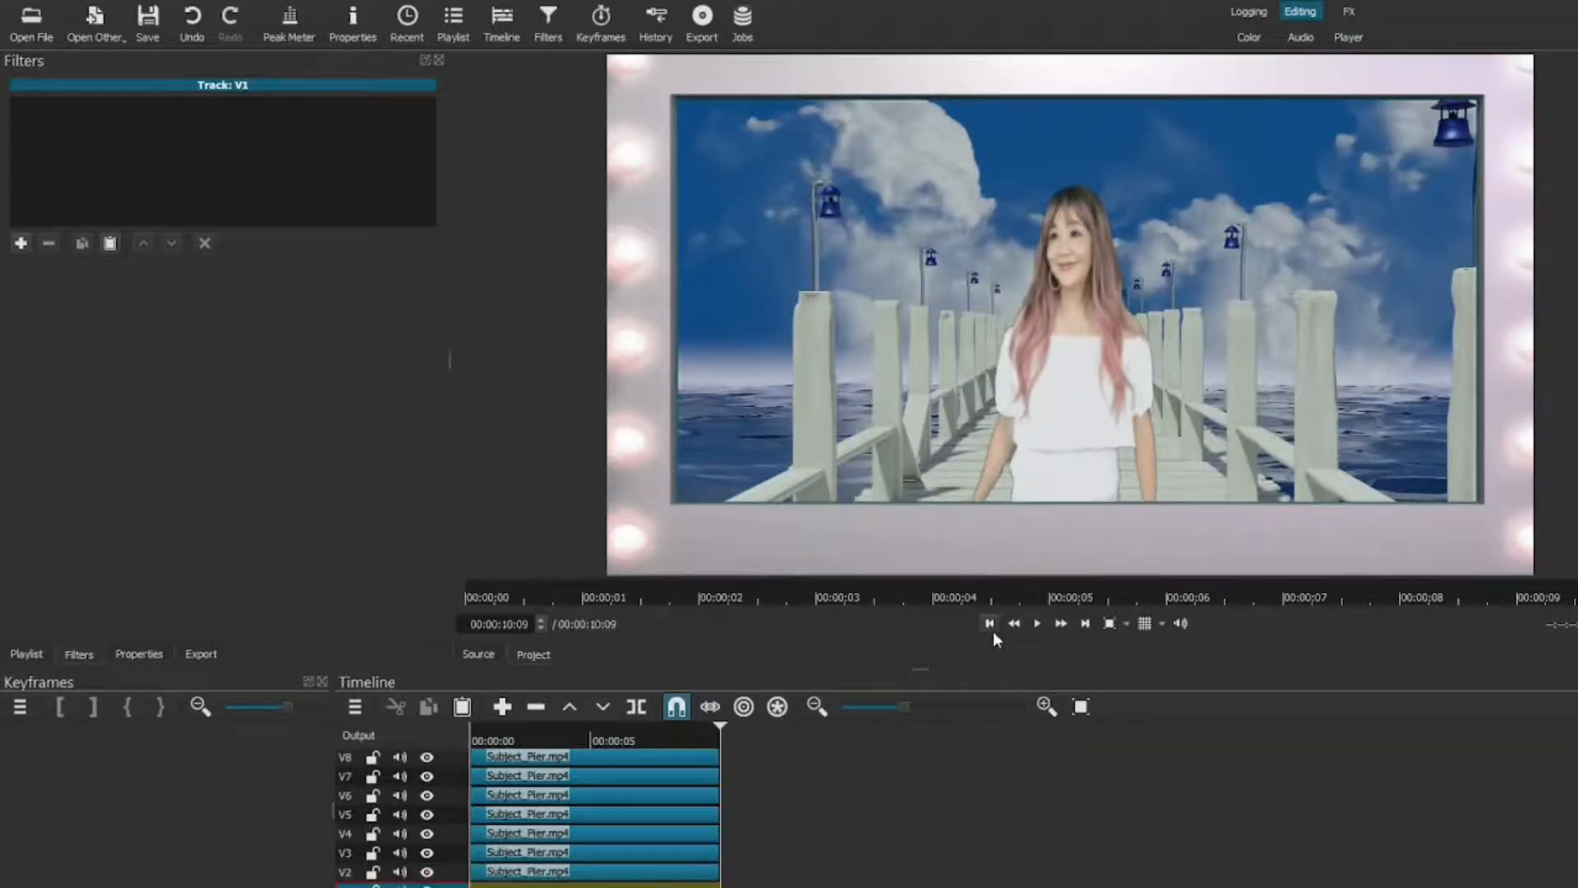
left_click(991, 623)
key("ctrl+v")
key("Home")
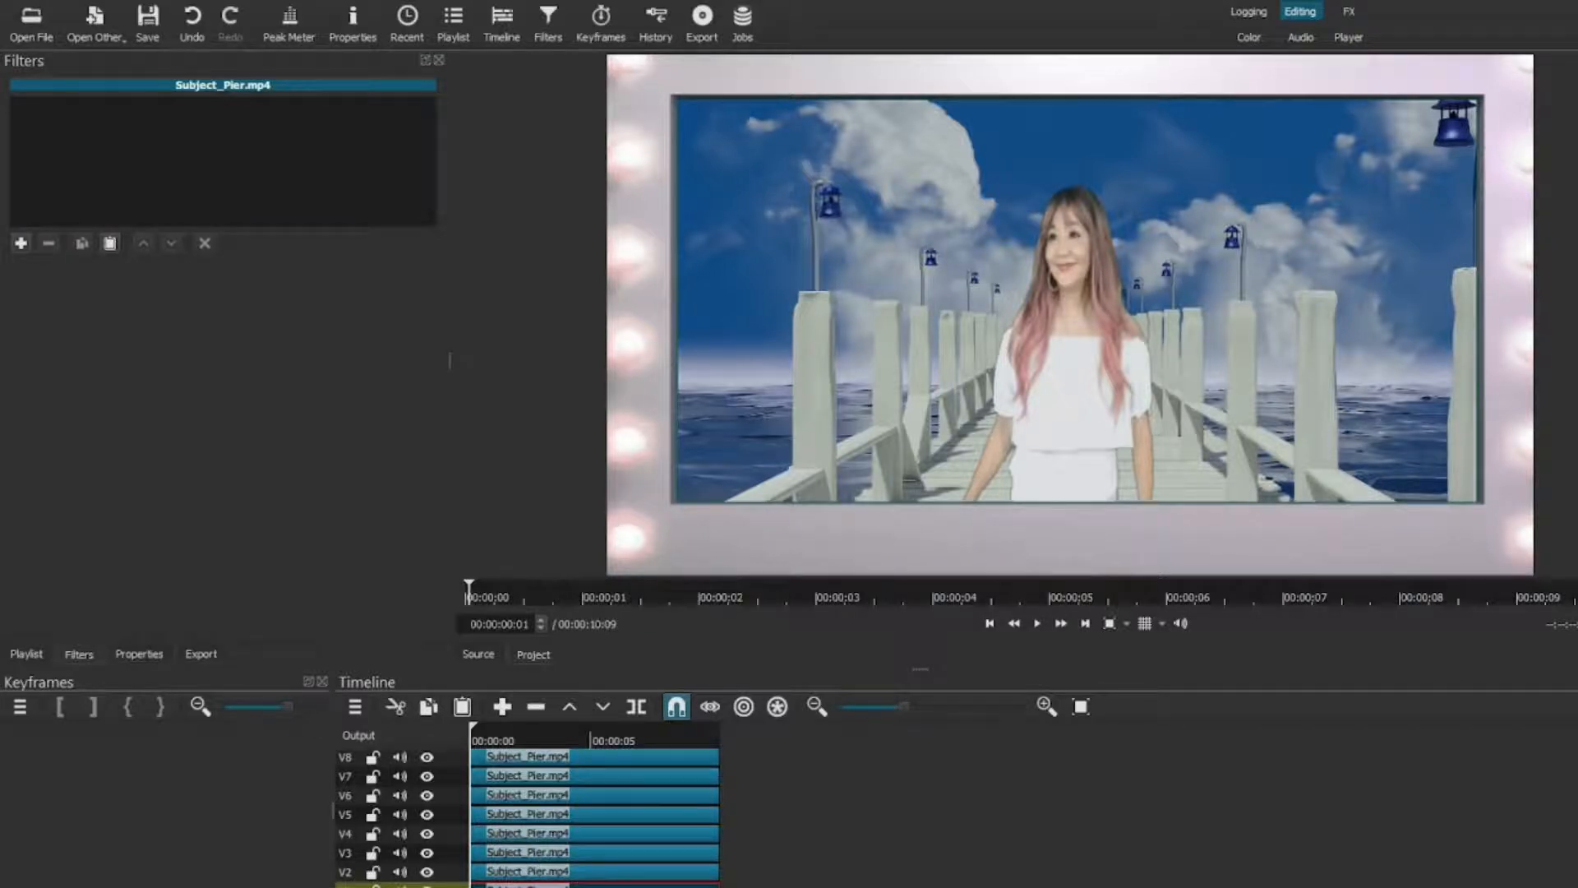
- Add a Size, Position & Rotate filter to the V1 Subject_Pier clip and enable keyframes for its size and position
left_click(20, 242)
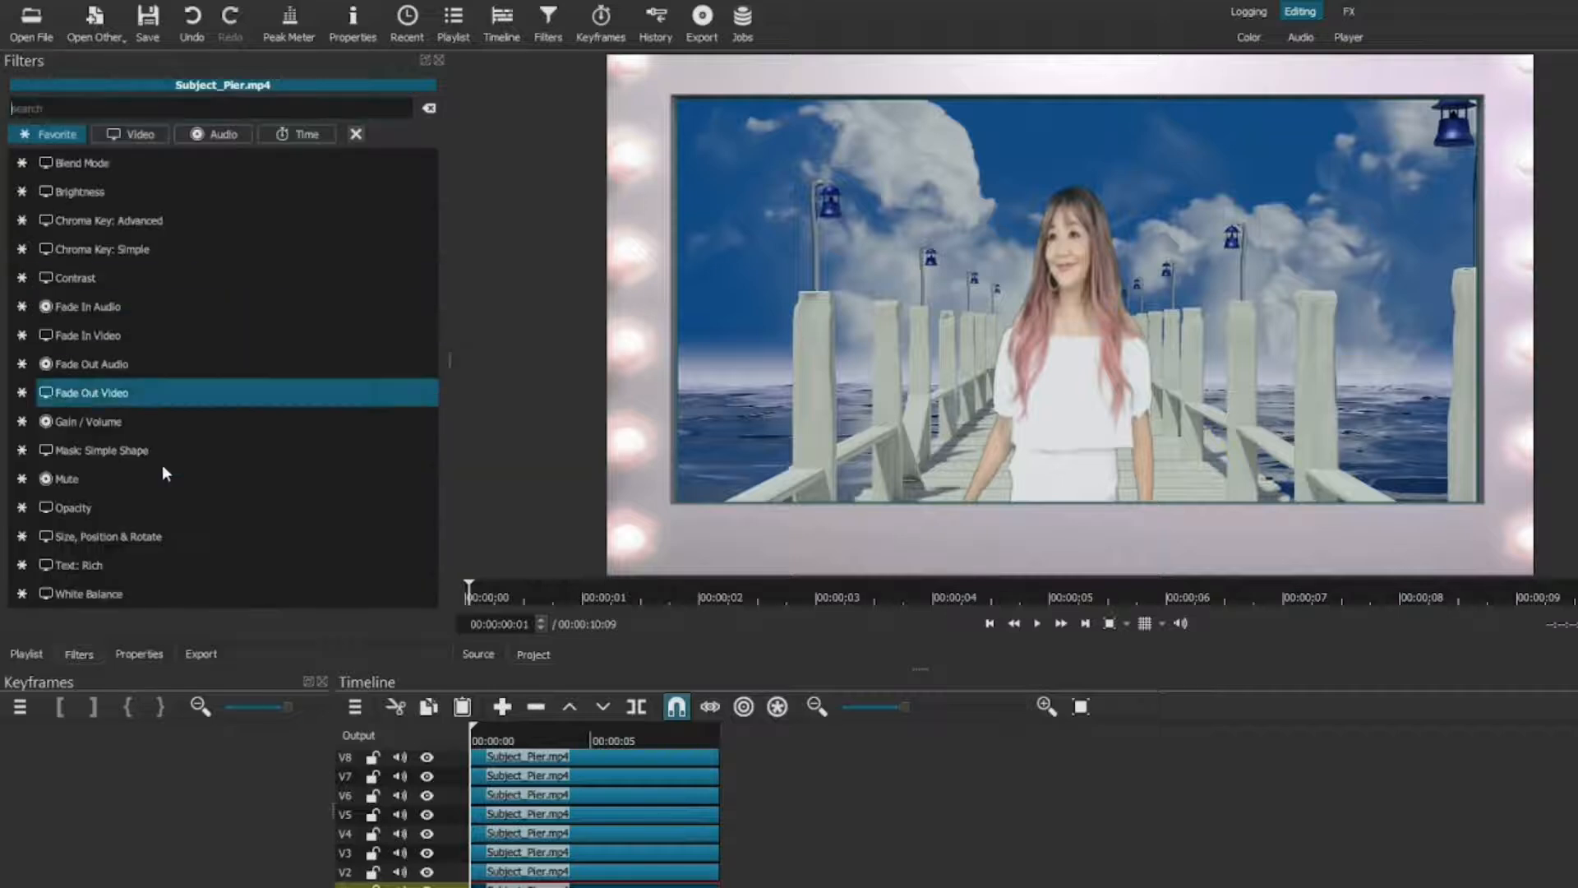
left_click(121, 543)
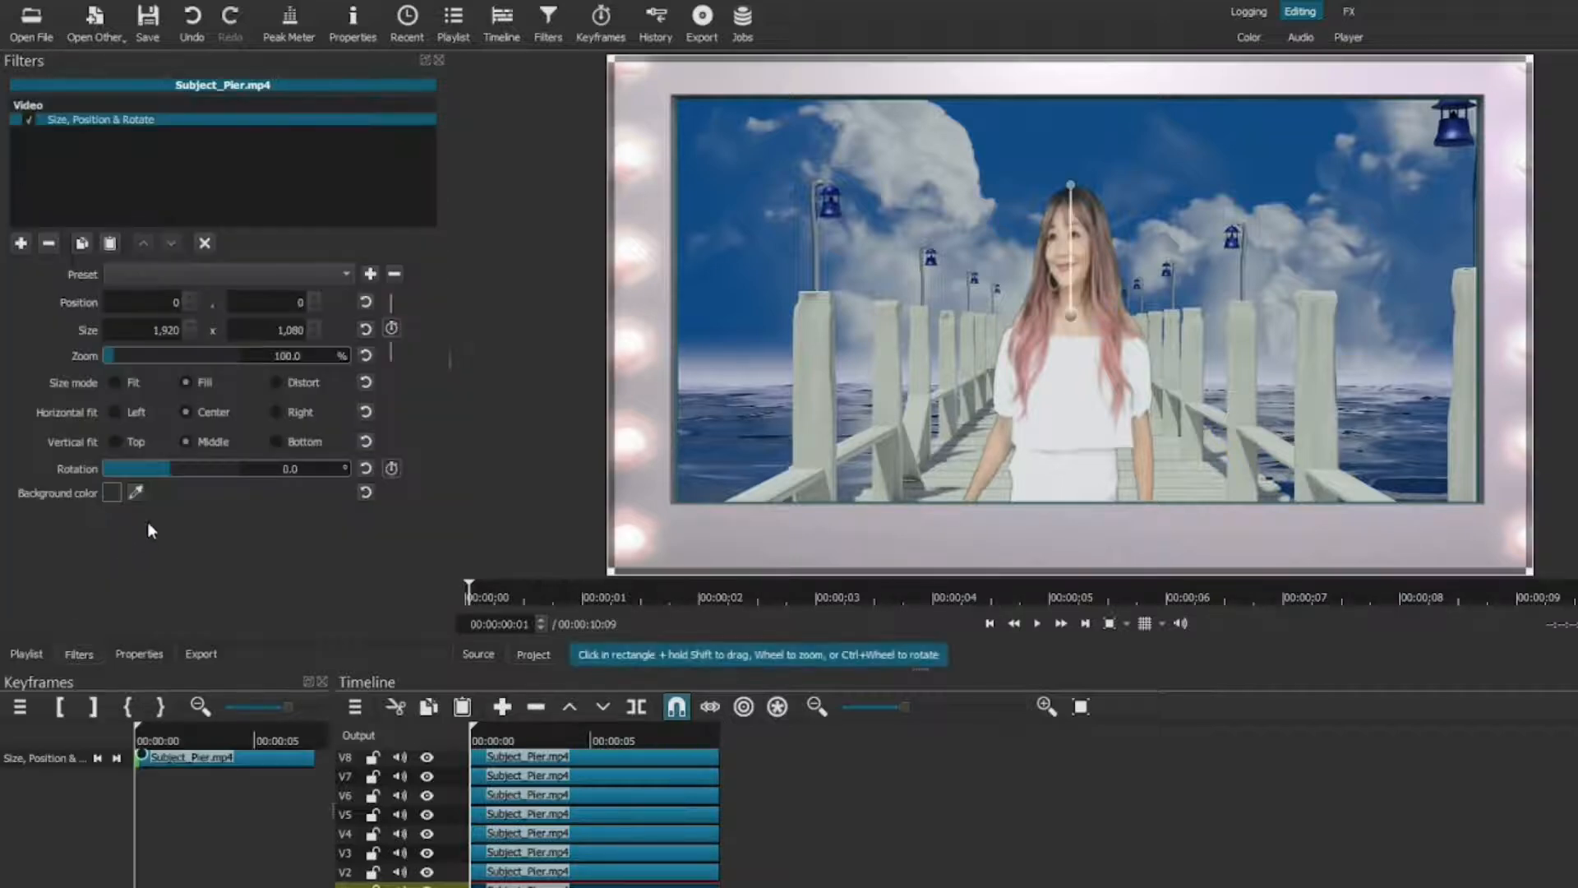
left_click(392, 328)
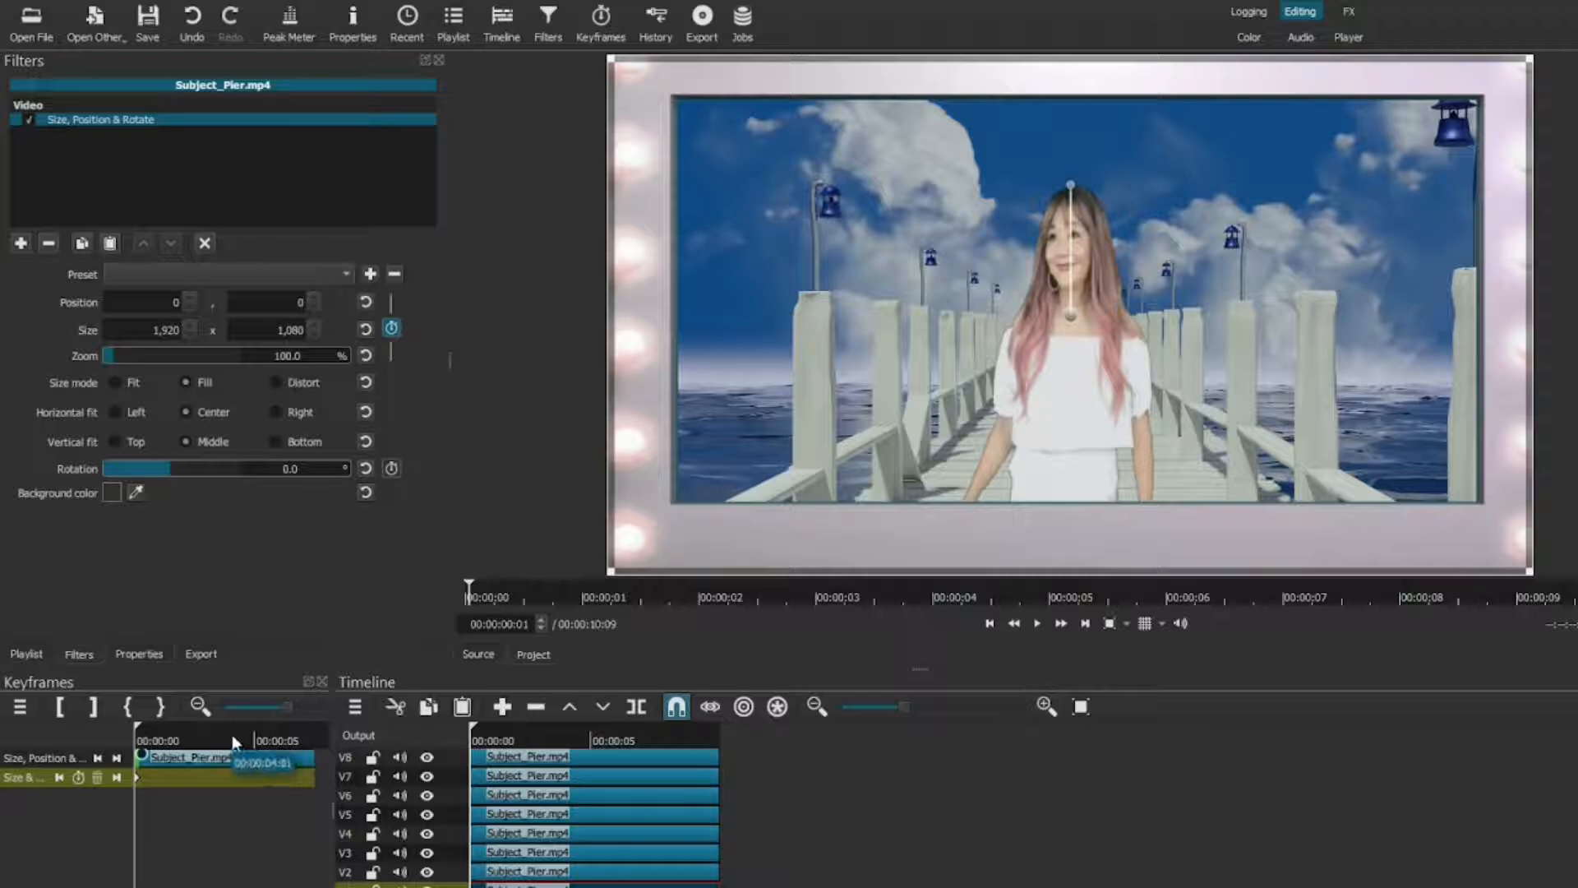
- Keyframe the V1 clip's zoom to 90% at 00:00:04:08
left_click_drag(150, 732, 223, 742)
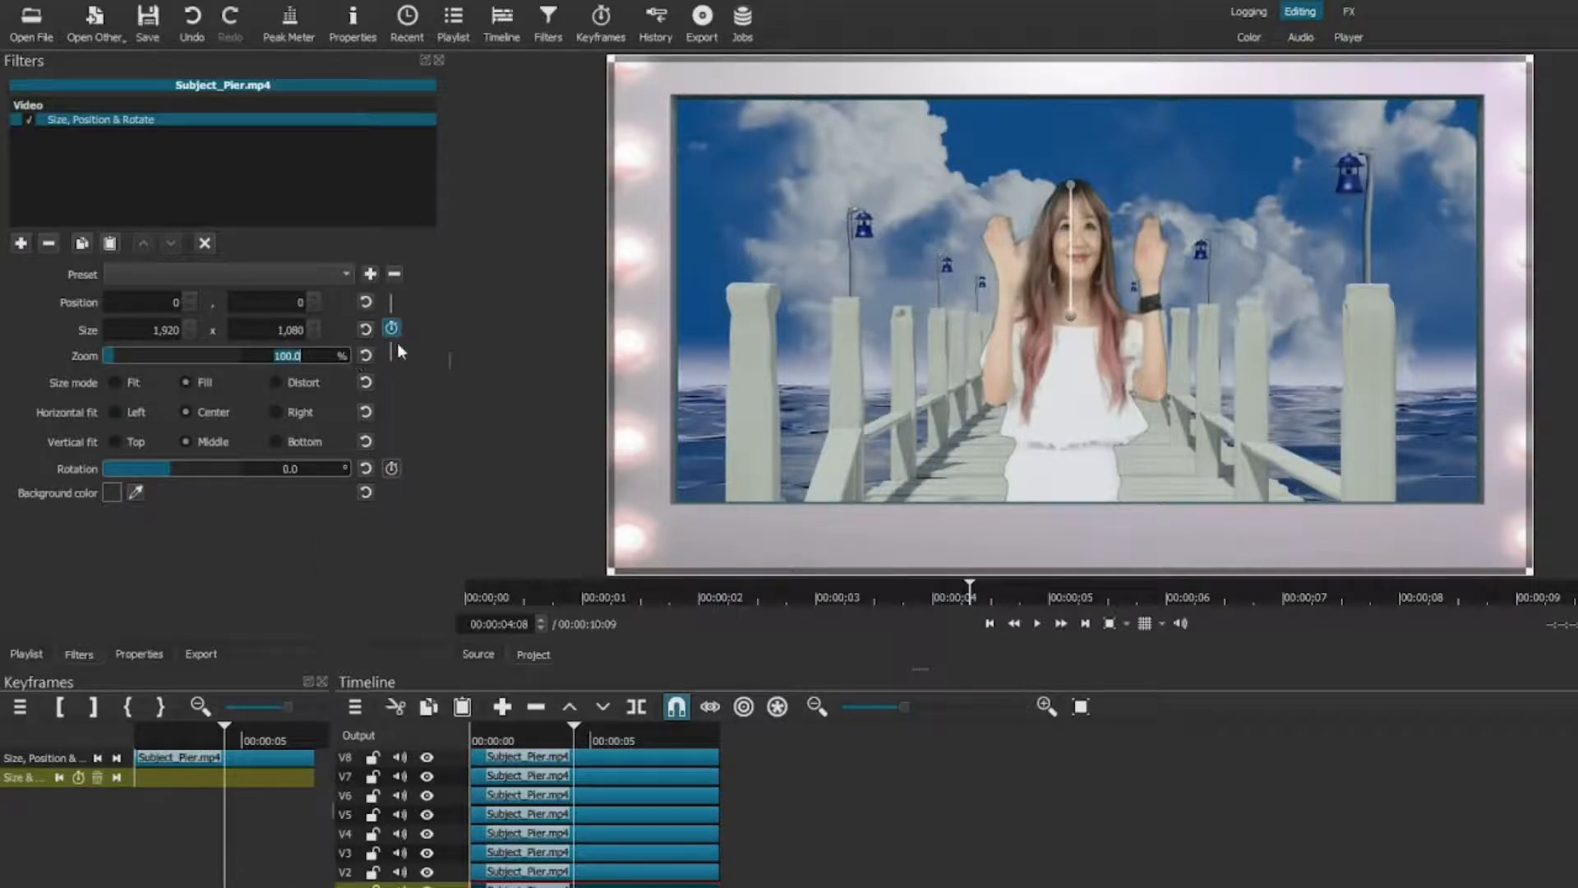
type("89")
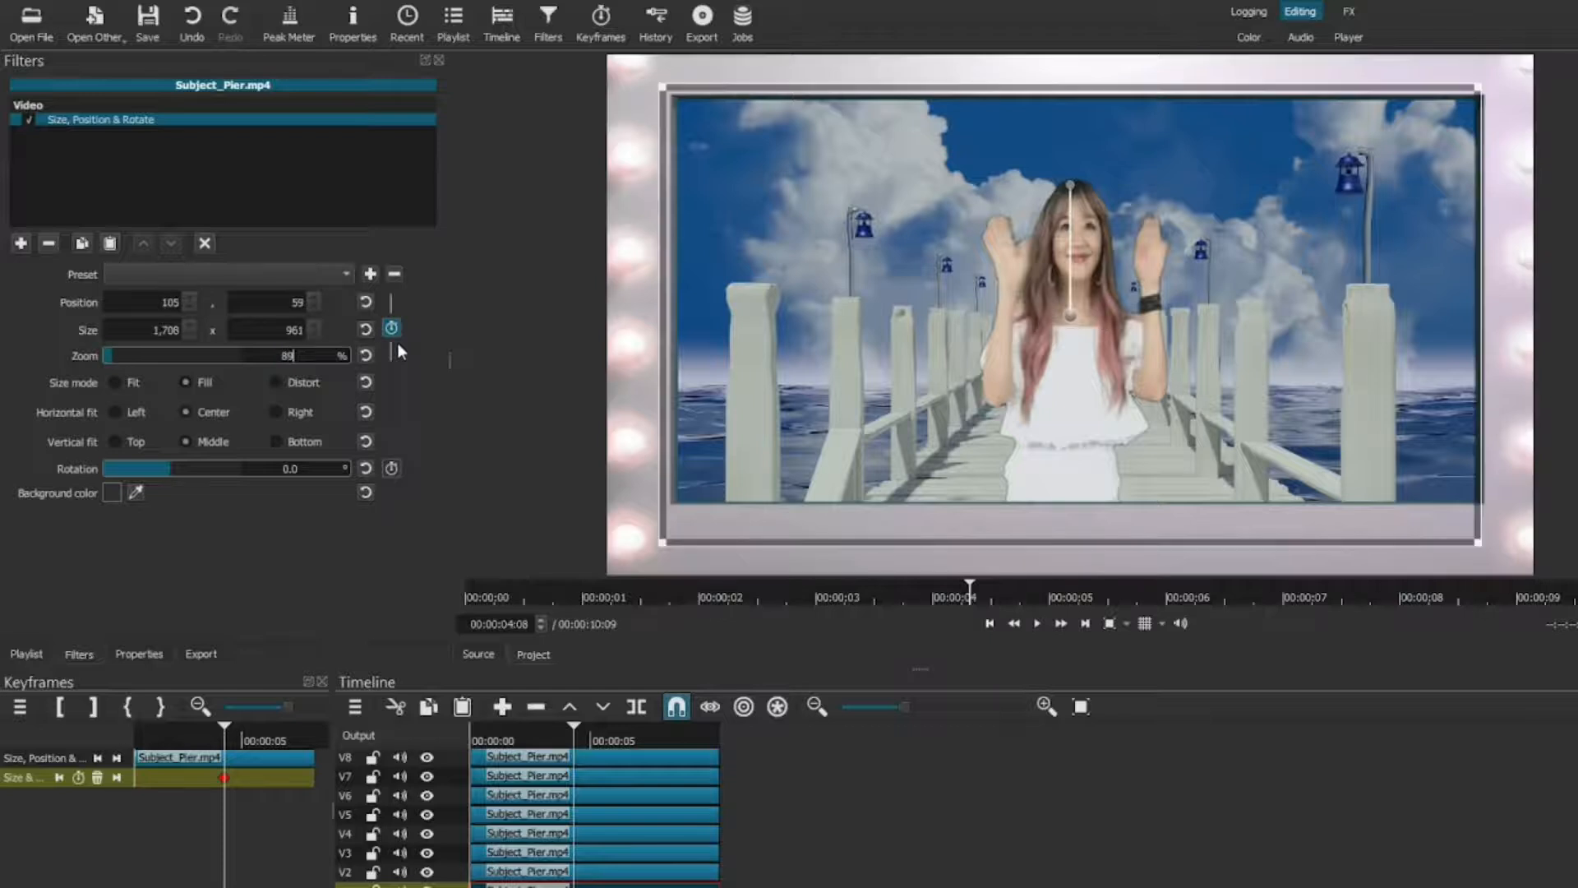
key("BackSpace")
key("BackSpace")
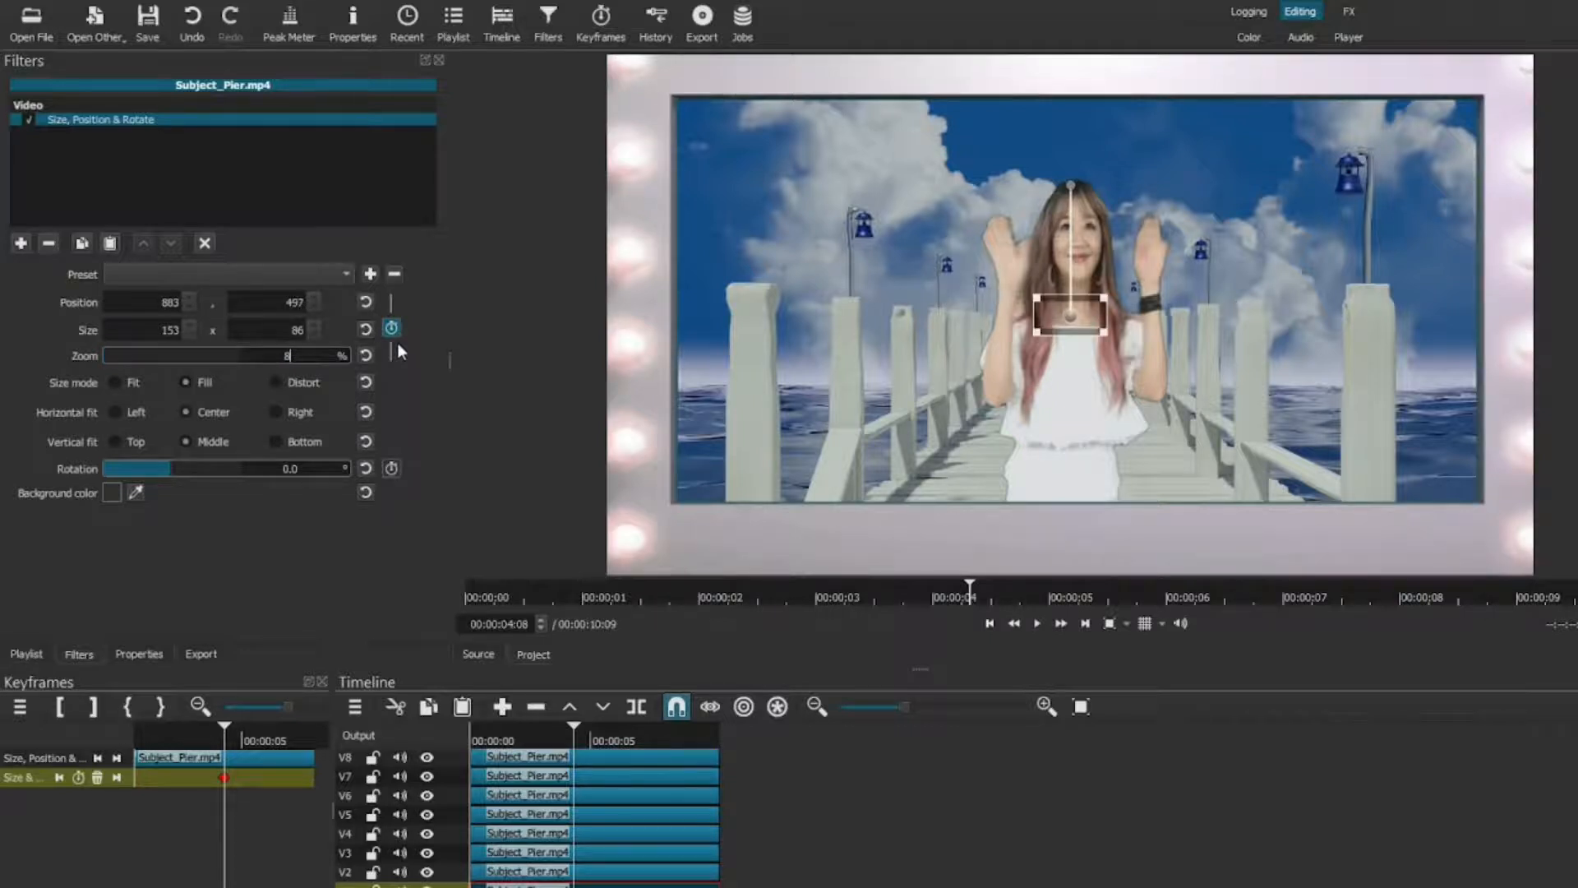
type("90")
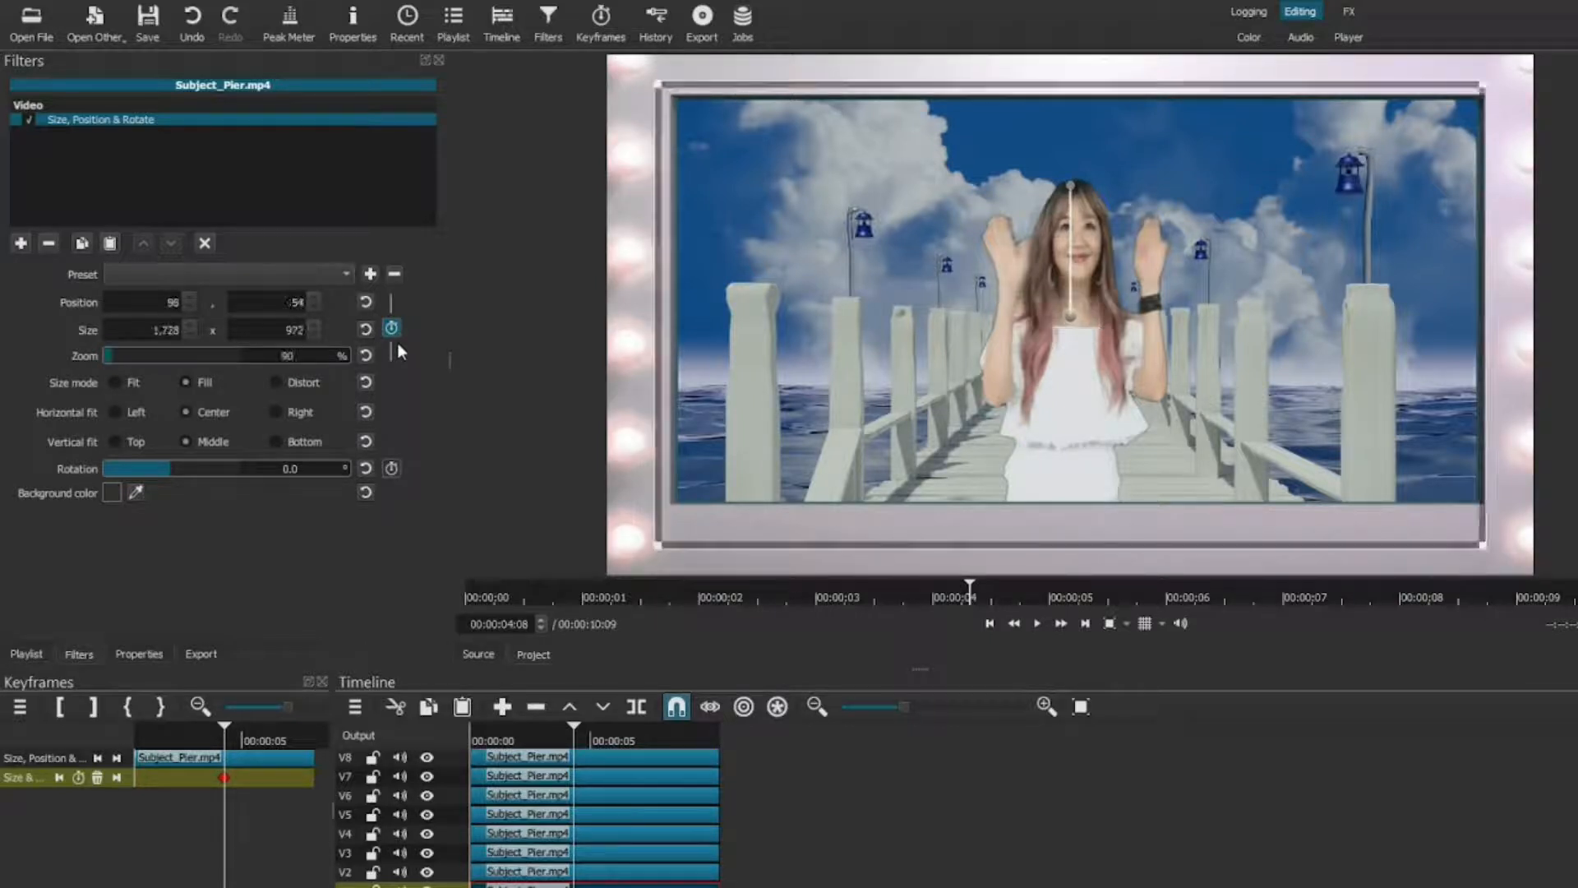
- Keyframe the V1 clip's zoom to 100% at 00:00:09:05
left_click_drag(223, 726, 240, 726)
left_click(199, 730)
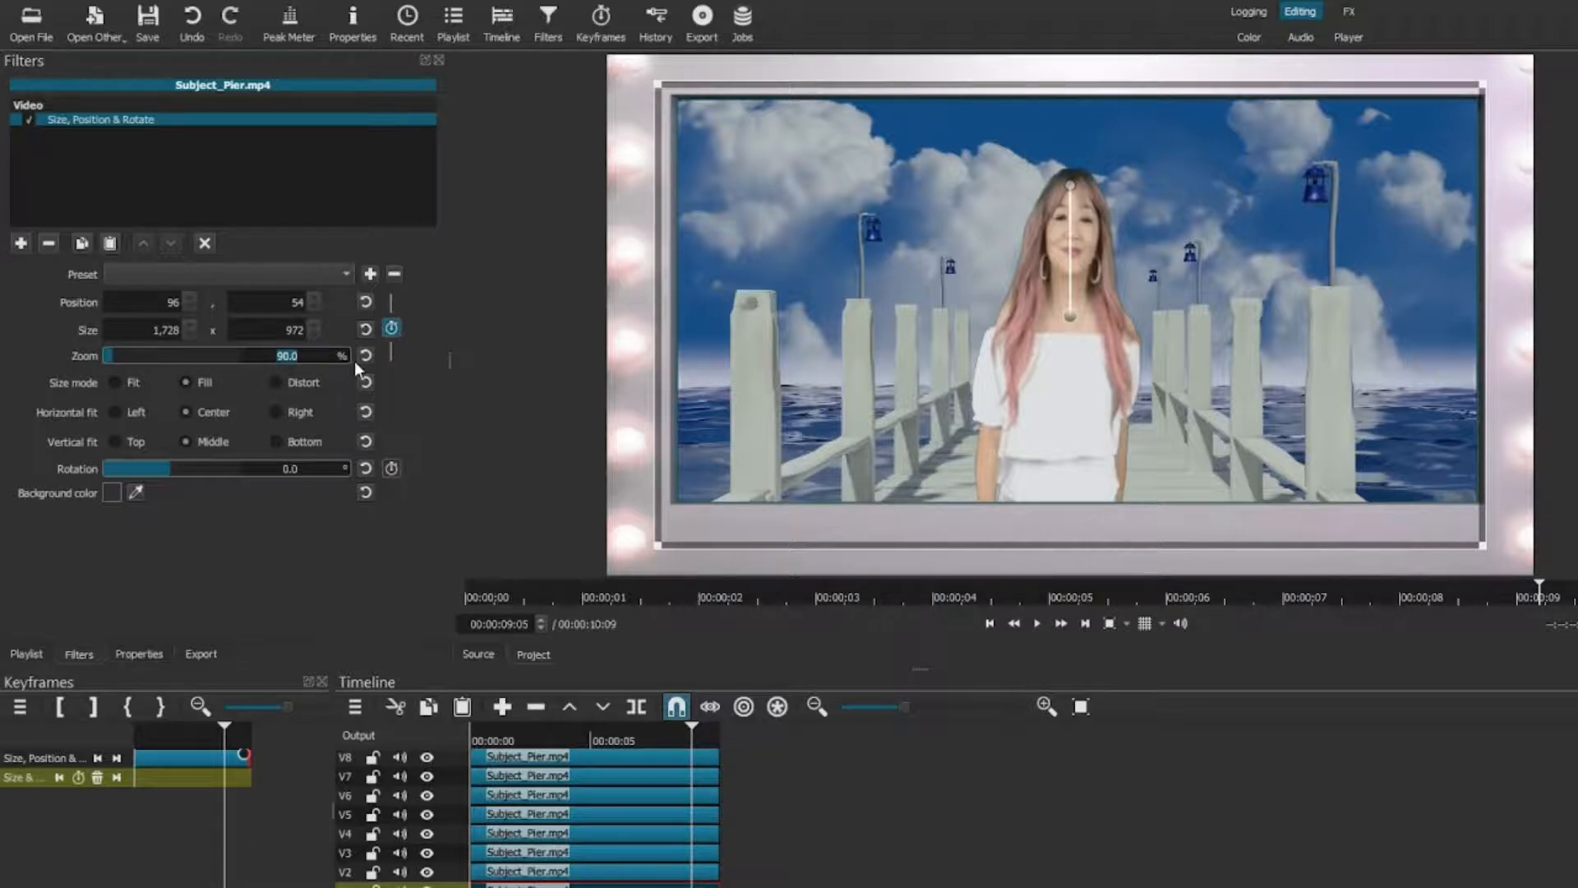
type("100")
key("Return")
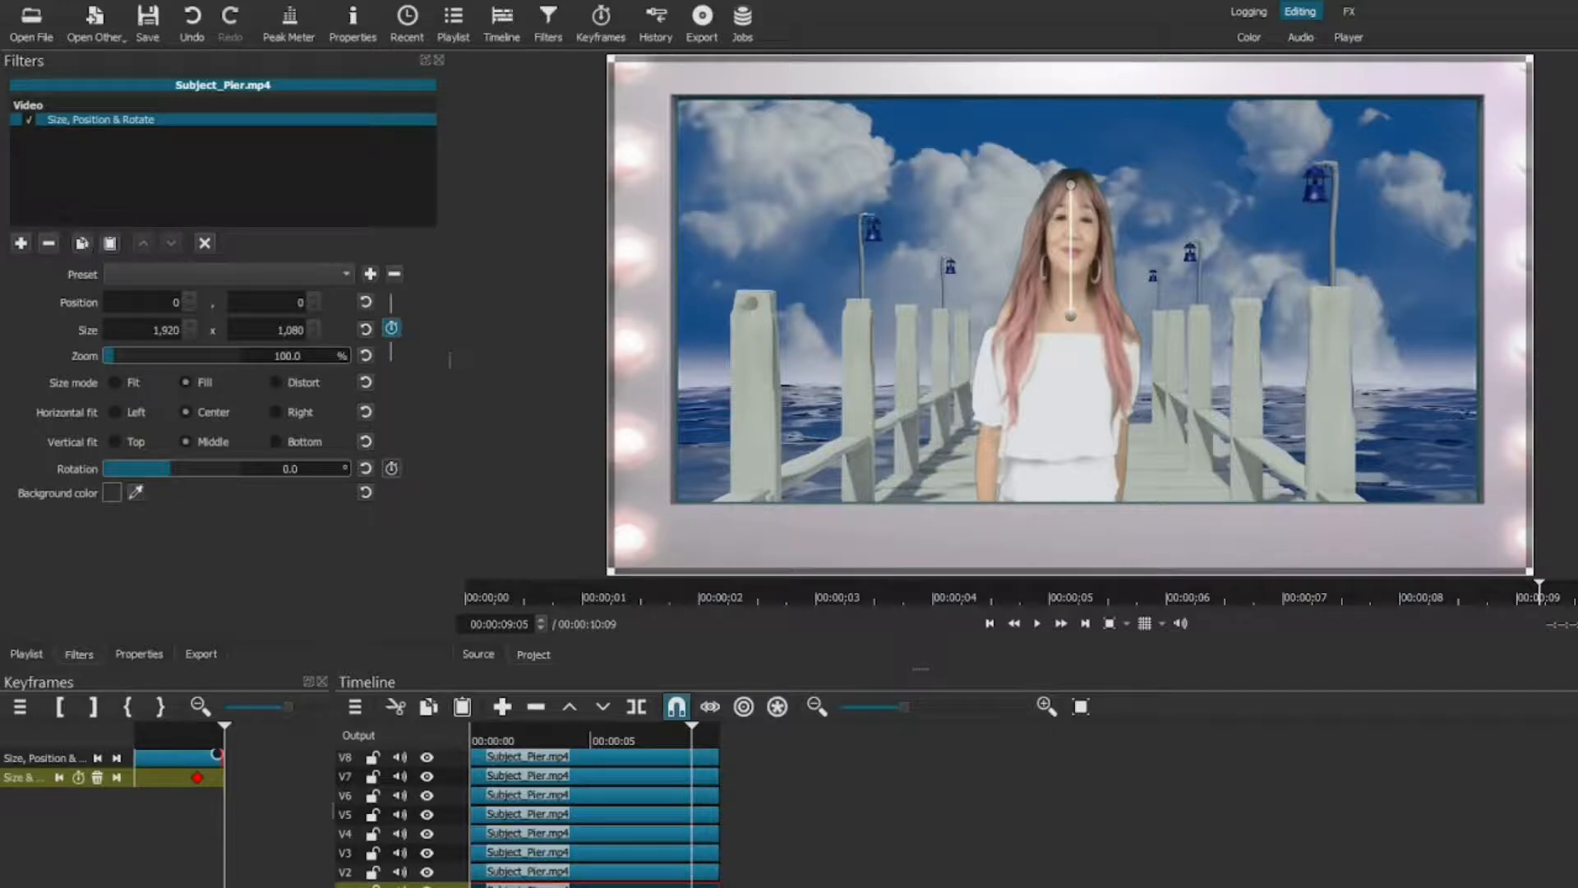
- Copy the keyframed Size, Position & Rotate filter from the V1 clip and paste it onto the V2 clip
left_click(579, 876)
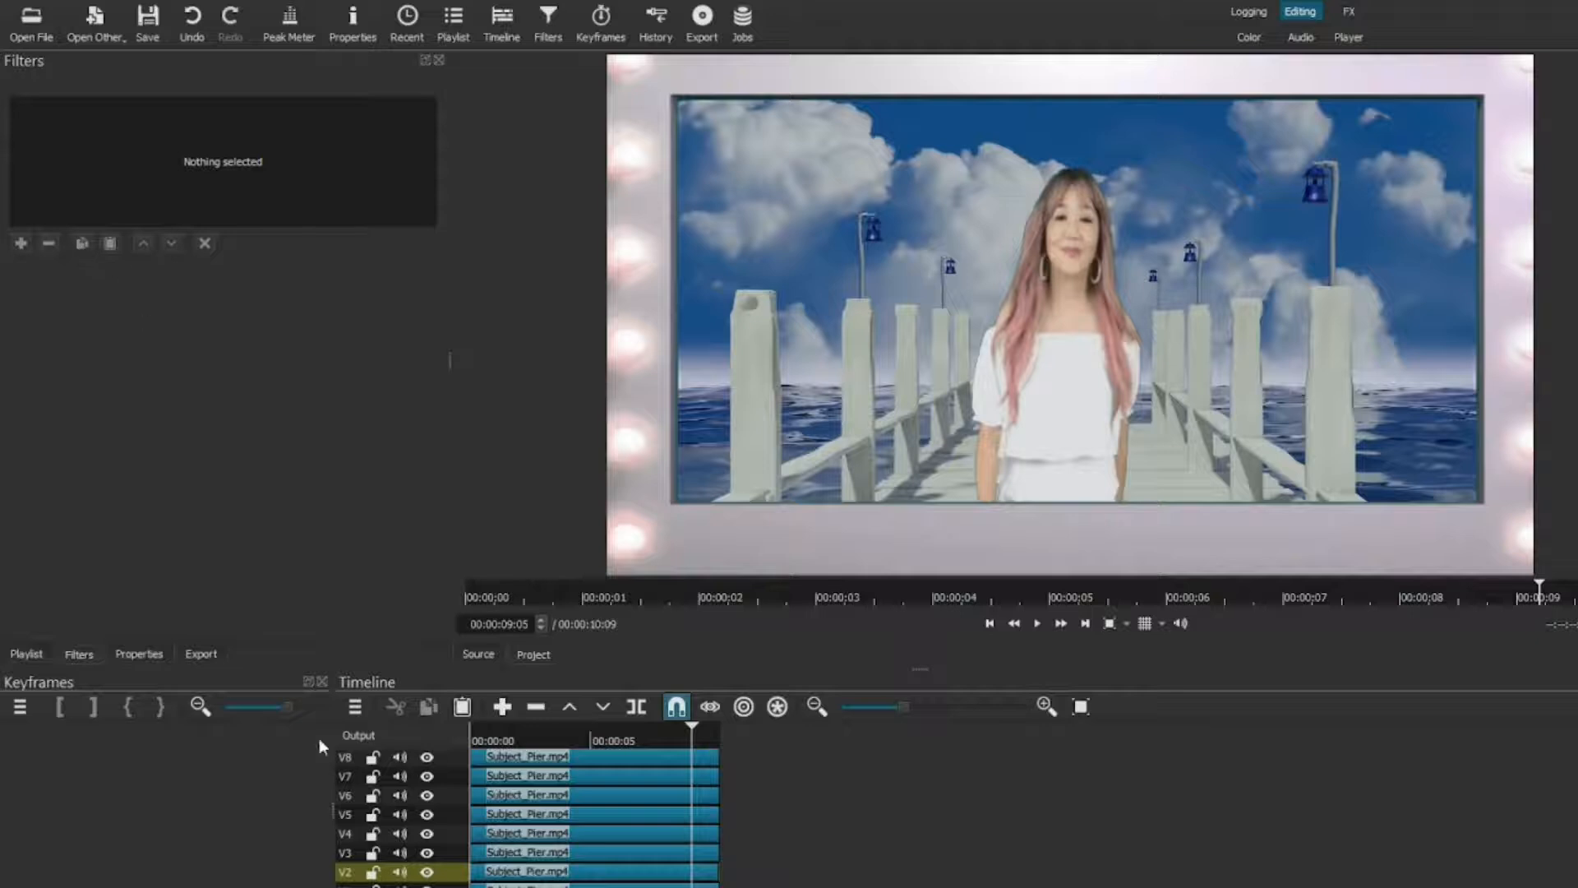
left_click(582, 886)
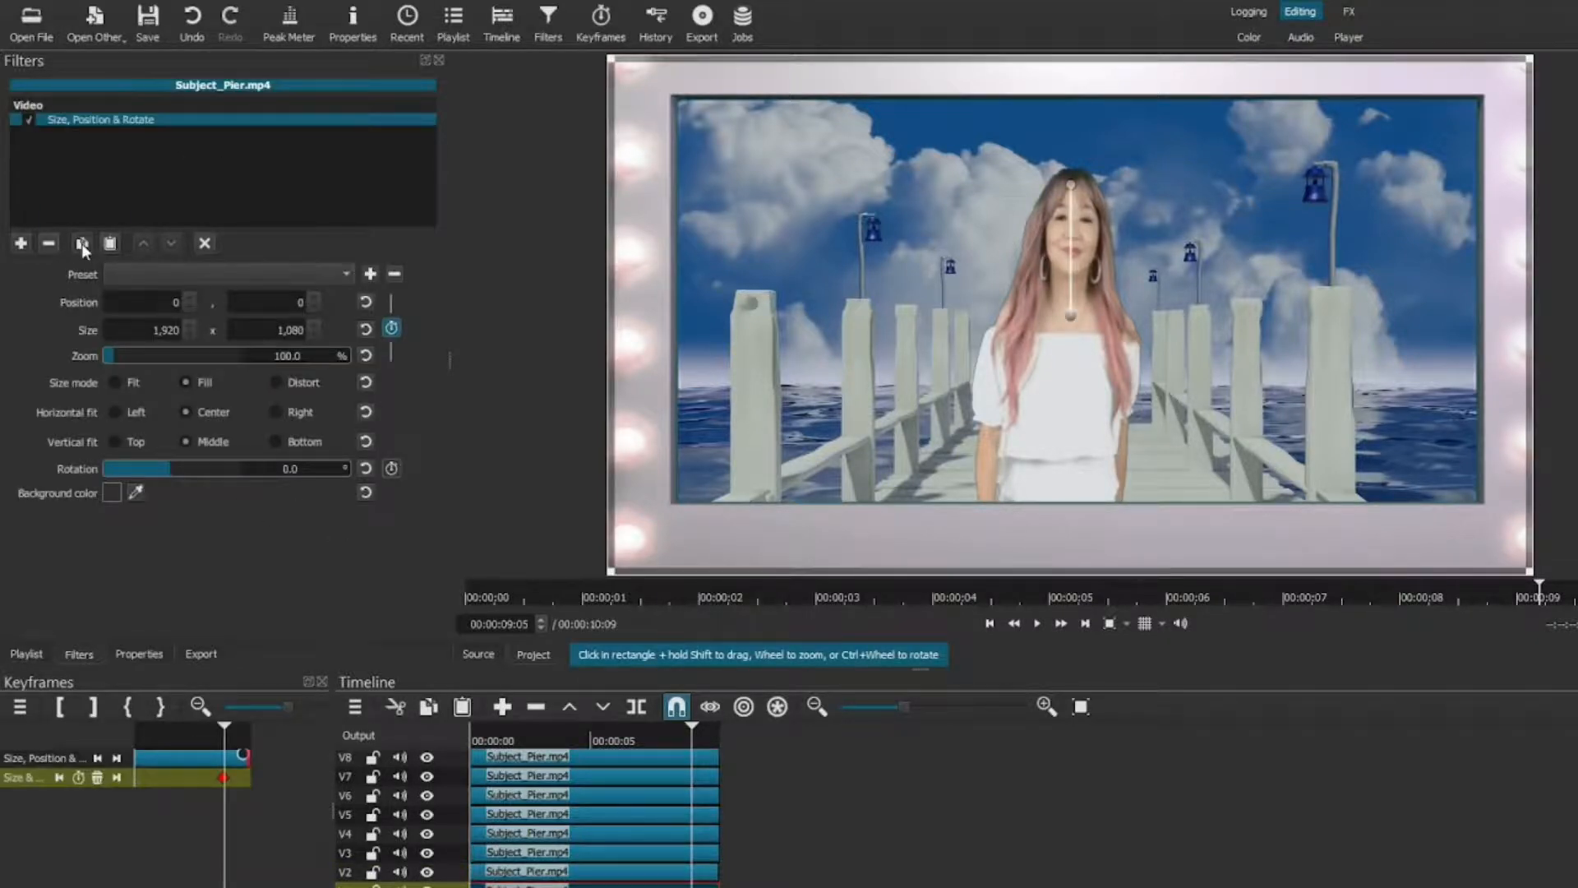
left_click(587, 870)
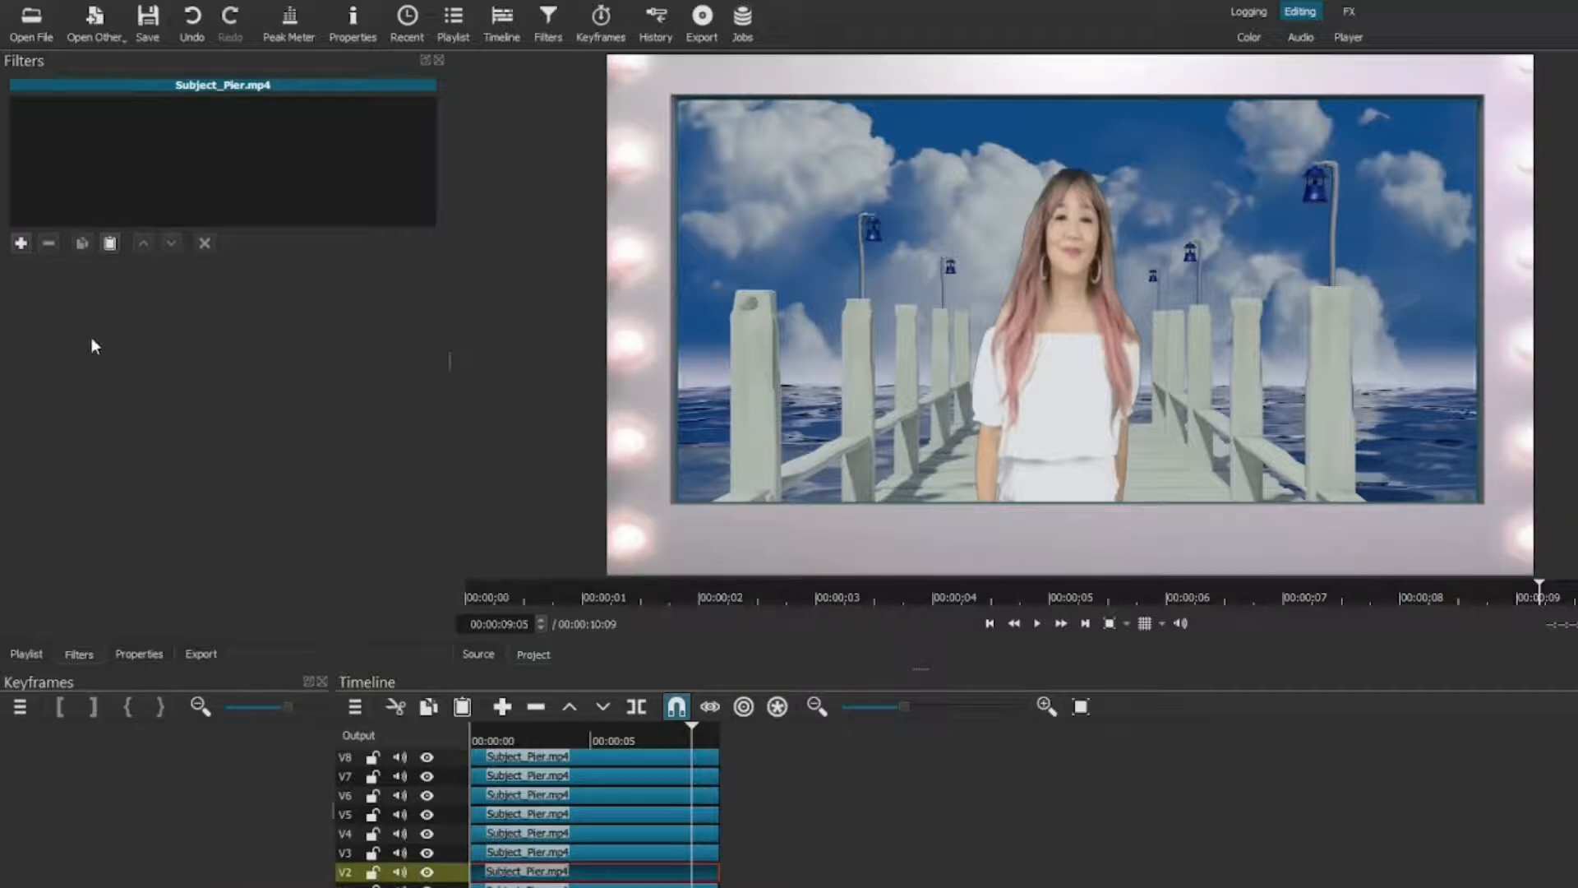
left_click(110, 243)
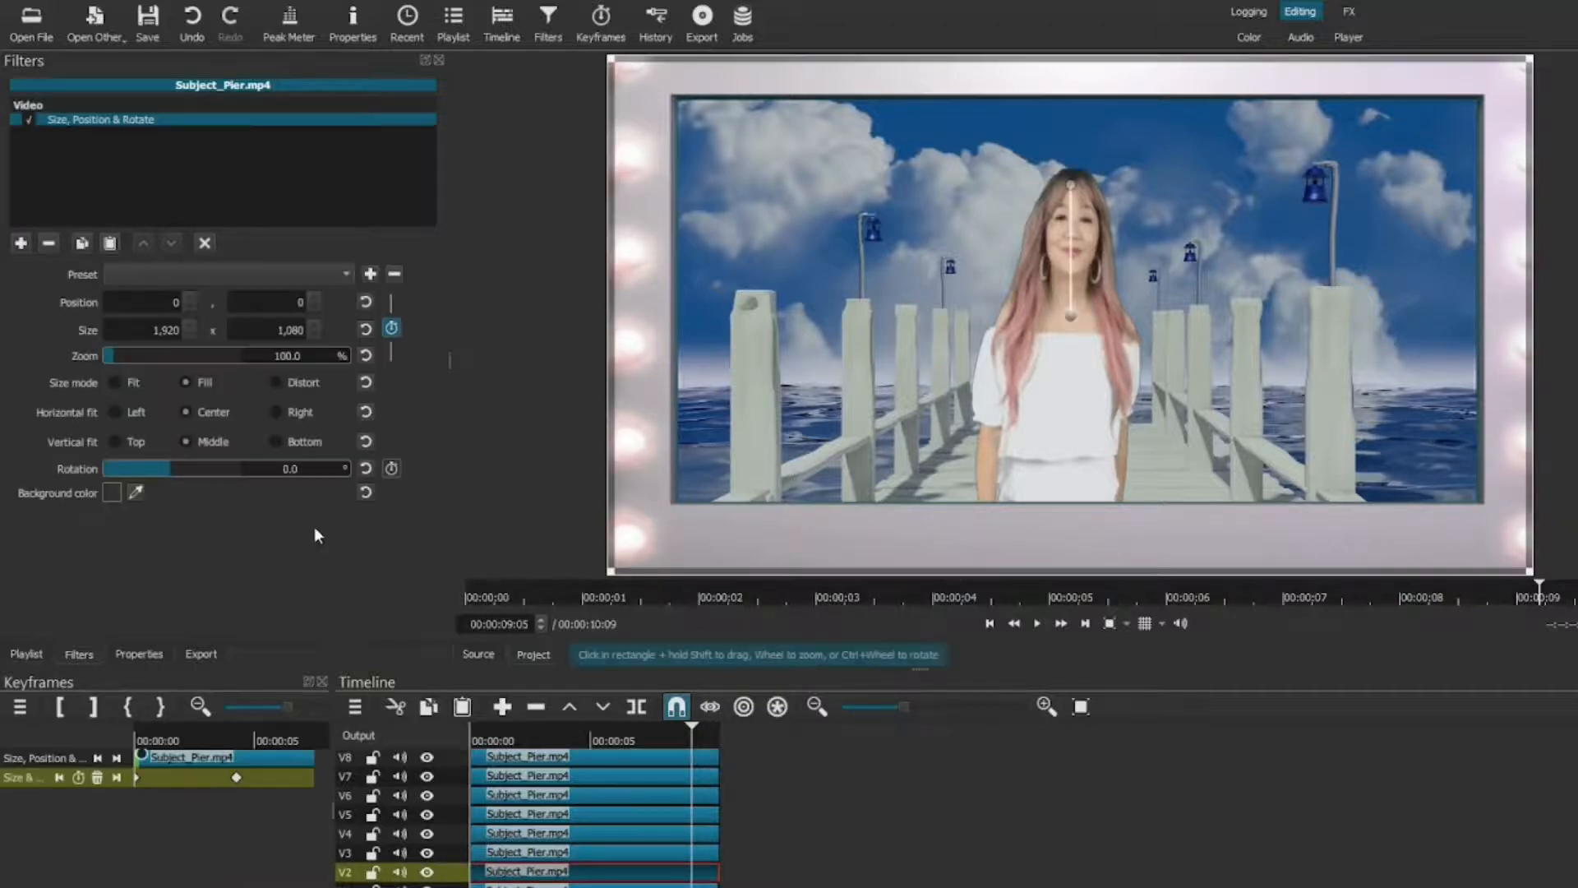
- Paste the copied Size, Position & Rotate filter onto the Subject_Pier clips on V3 and V4
left_click(570, 852)
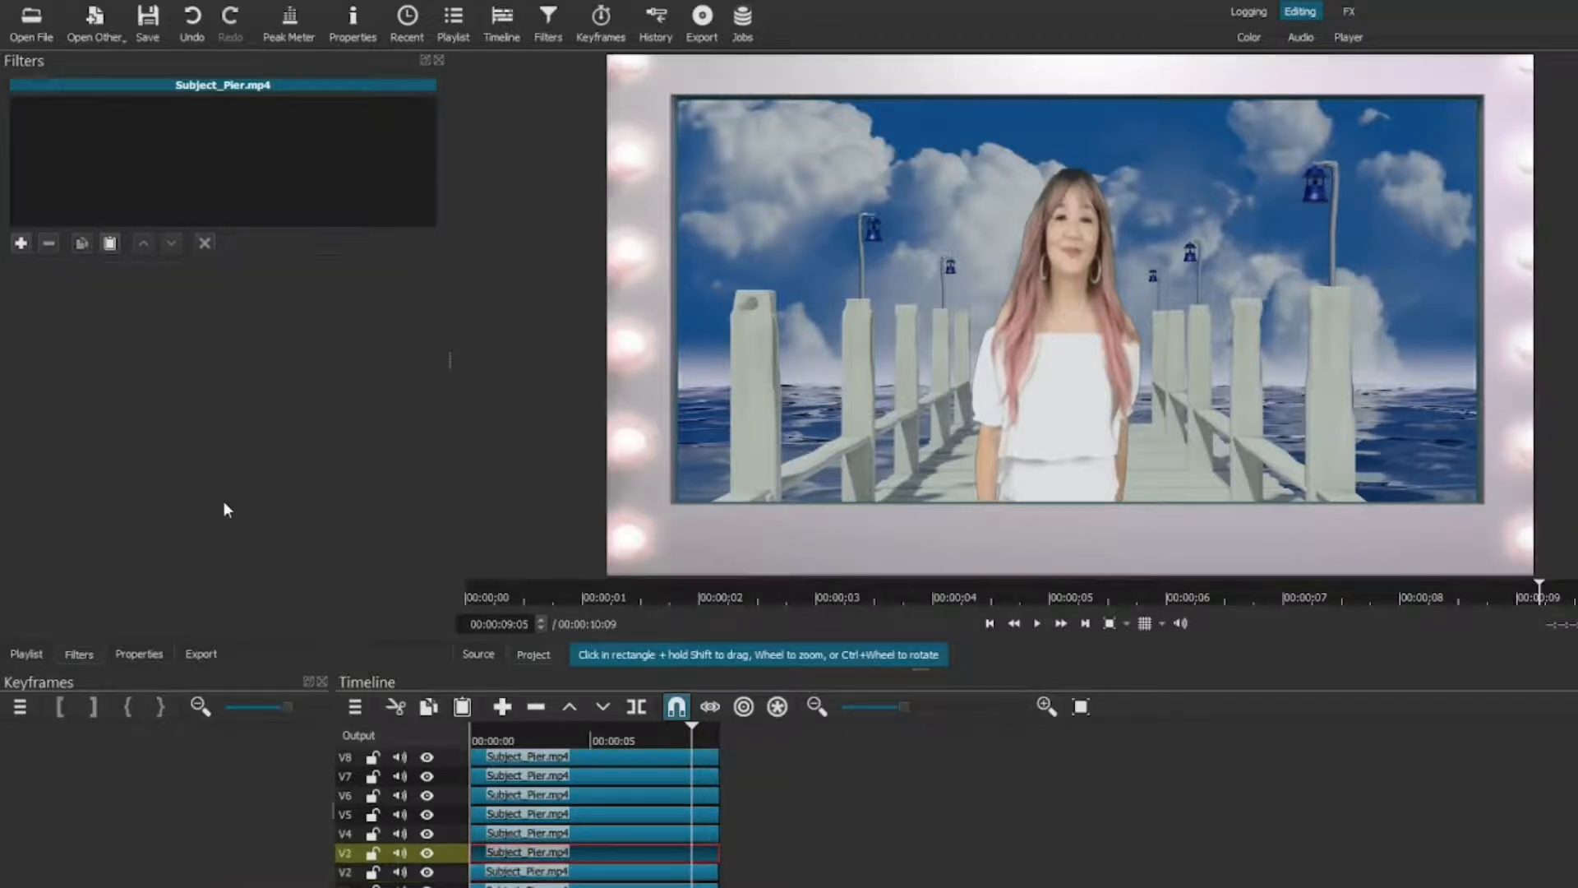
left_click(110, 243)
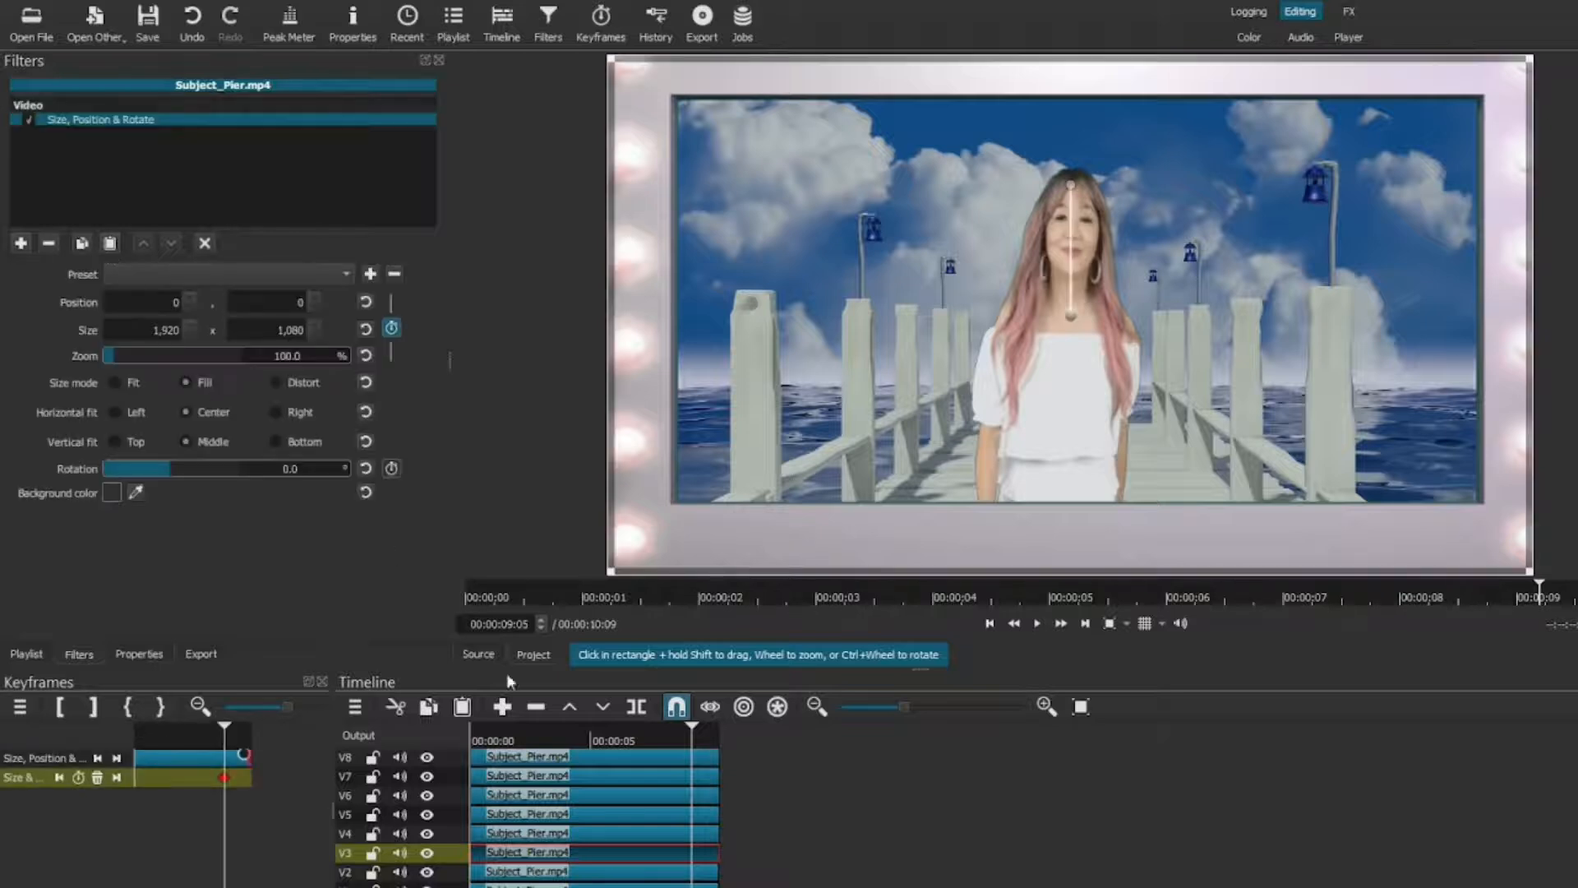
left_click(569, 833)
left_click(581, 834)
left_click(110, 244)
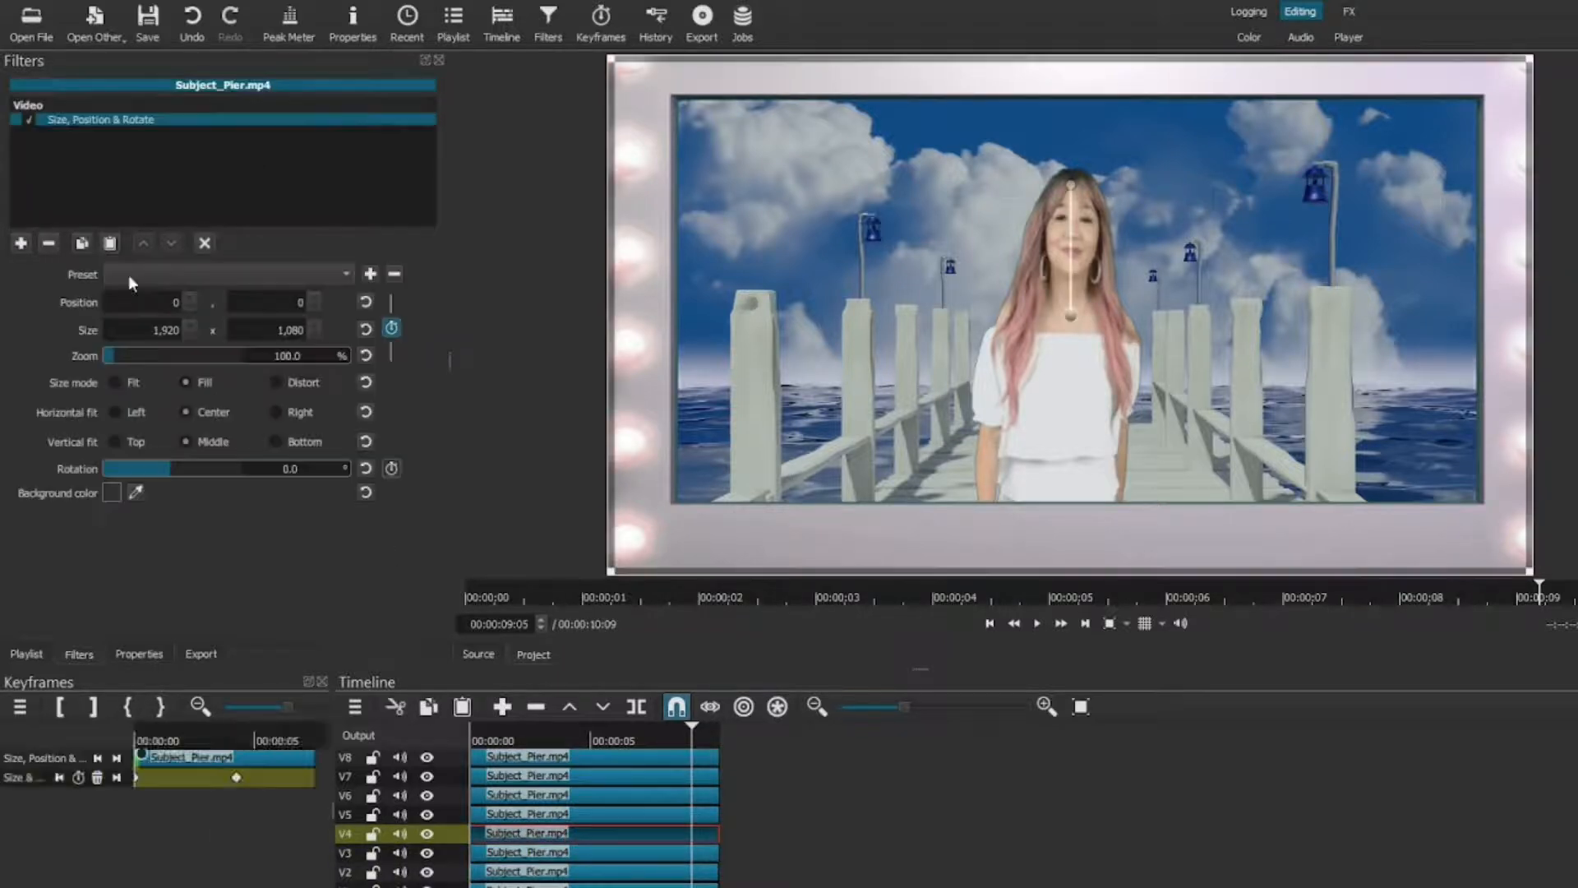
- Paste the copied Size, Position & Rotate filter onto the Subject_Pier clips on V5, V6, V7 and V8
left_click(590, 813)
left_click(110, 244)
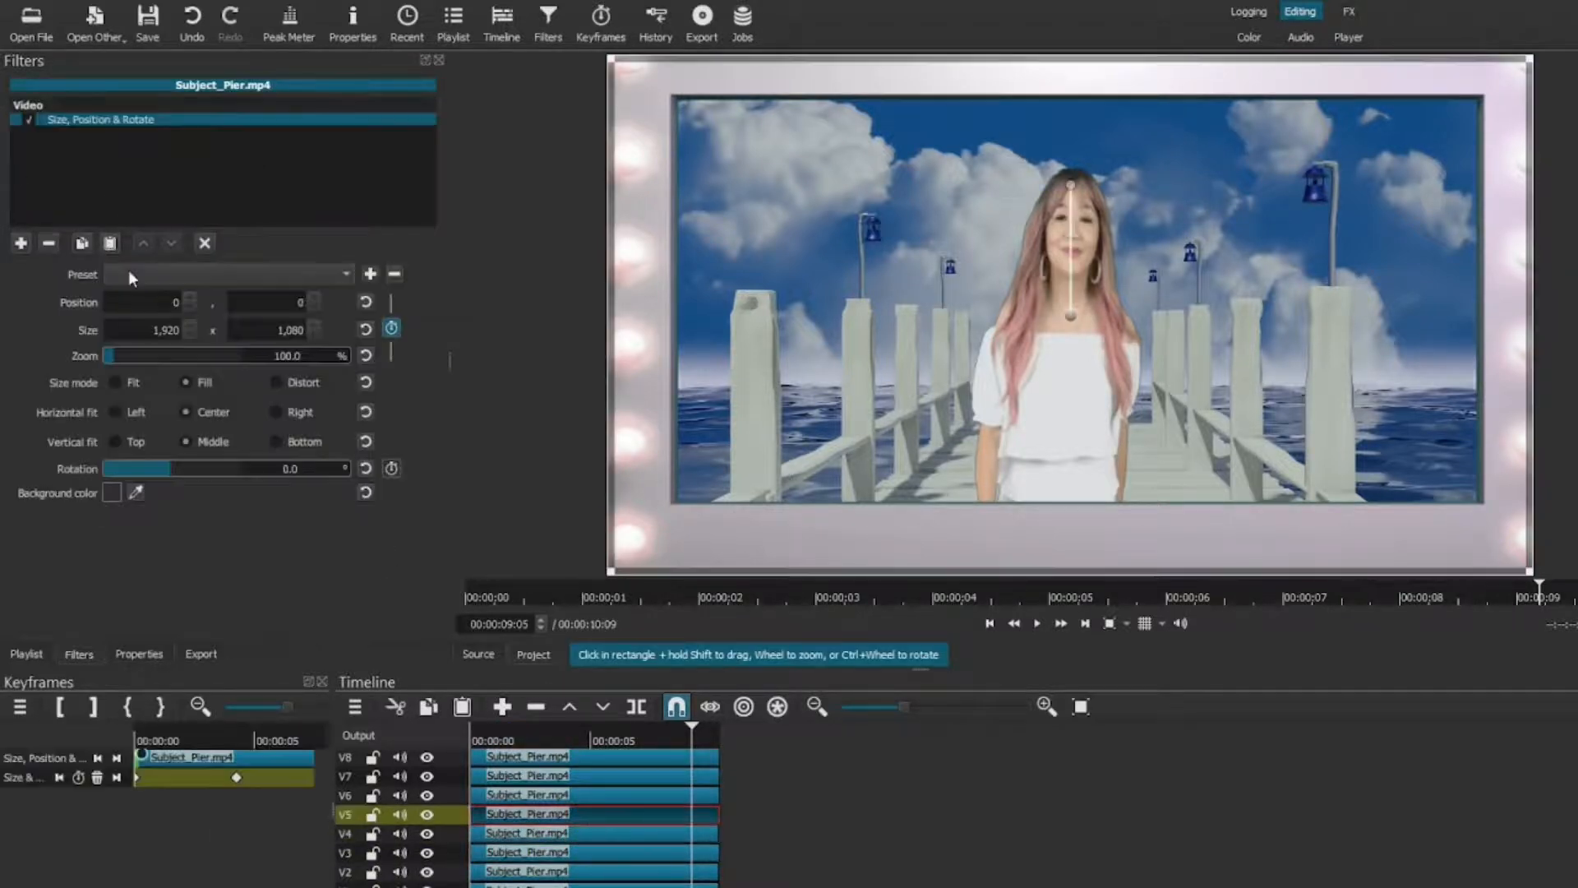
left_click(576, 795)
left_click(582, 795)
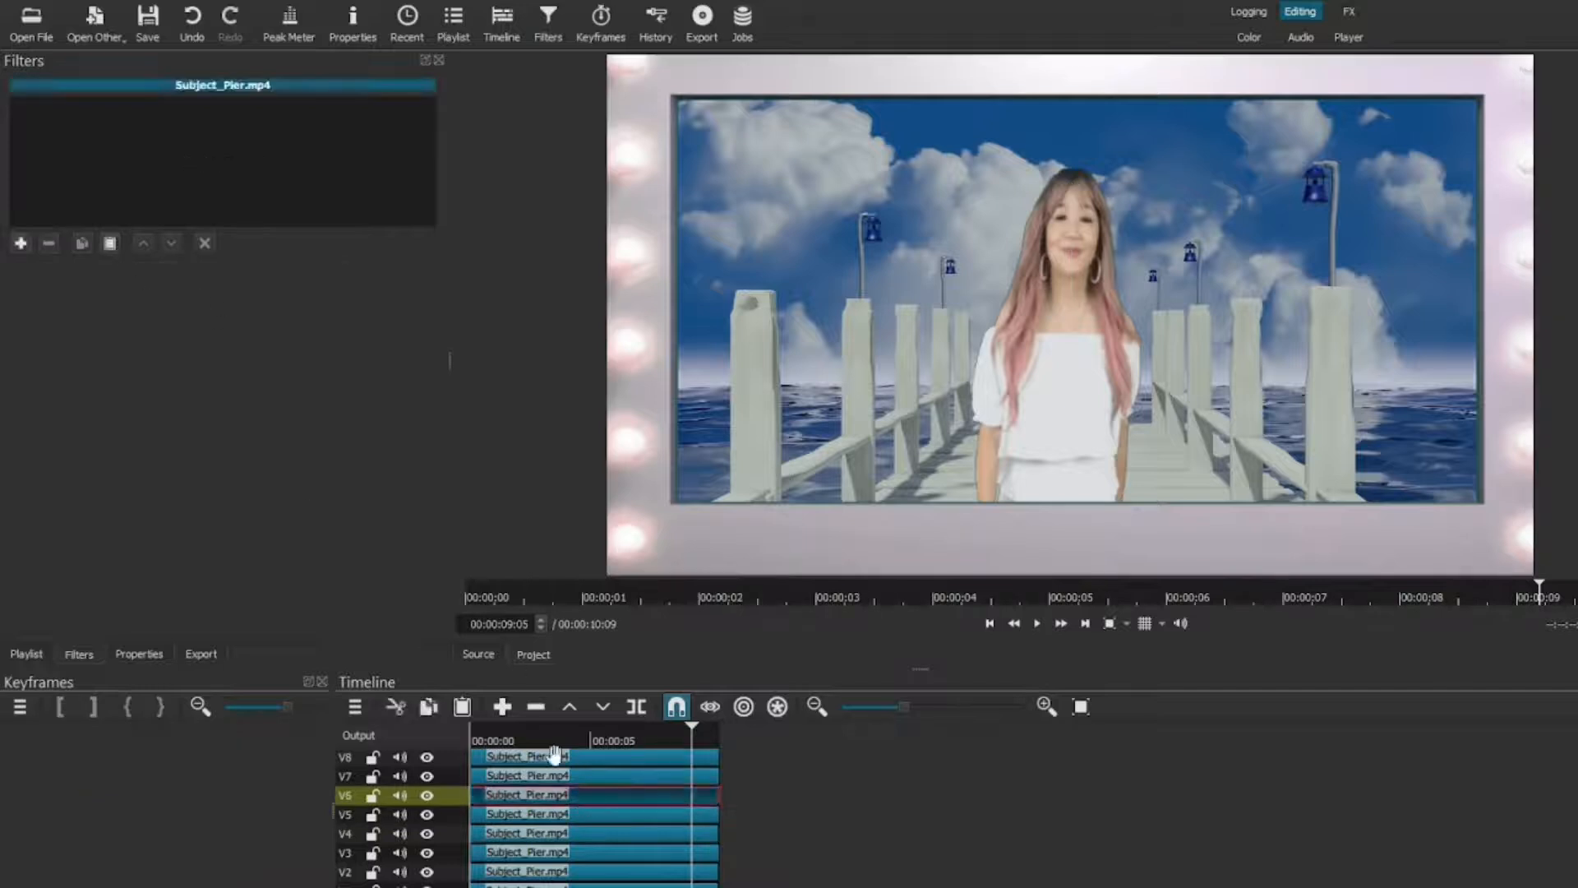
left_click(110, 244)
left_click(586, 776)
left_click(110, 243)
left_click(585, 757)
left_click(110, 243)
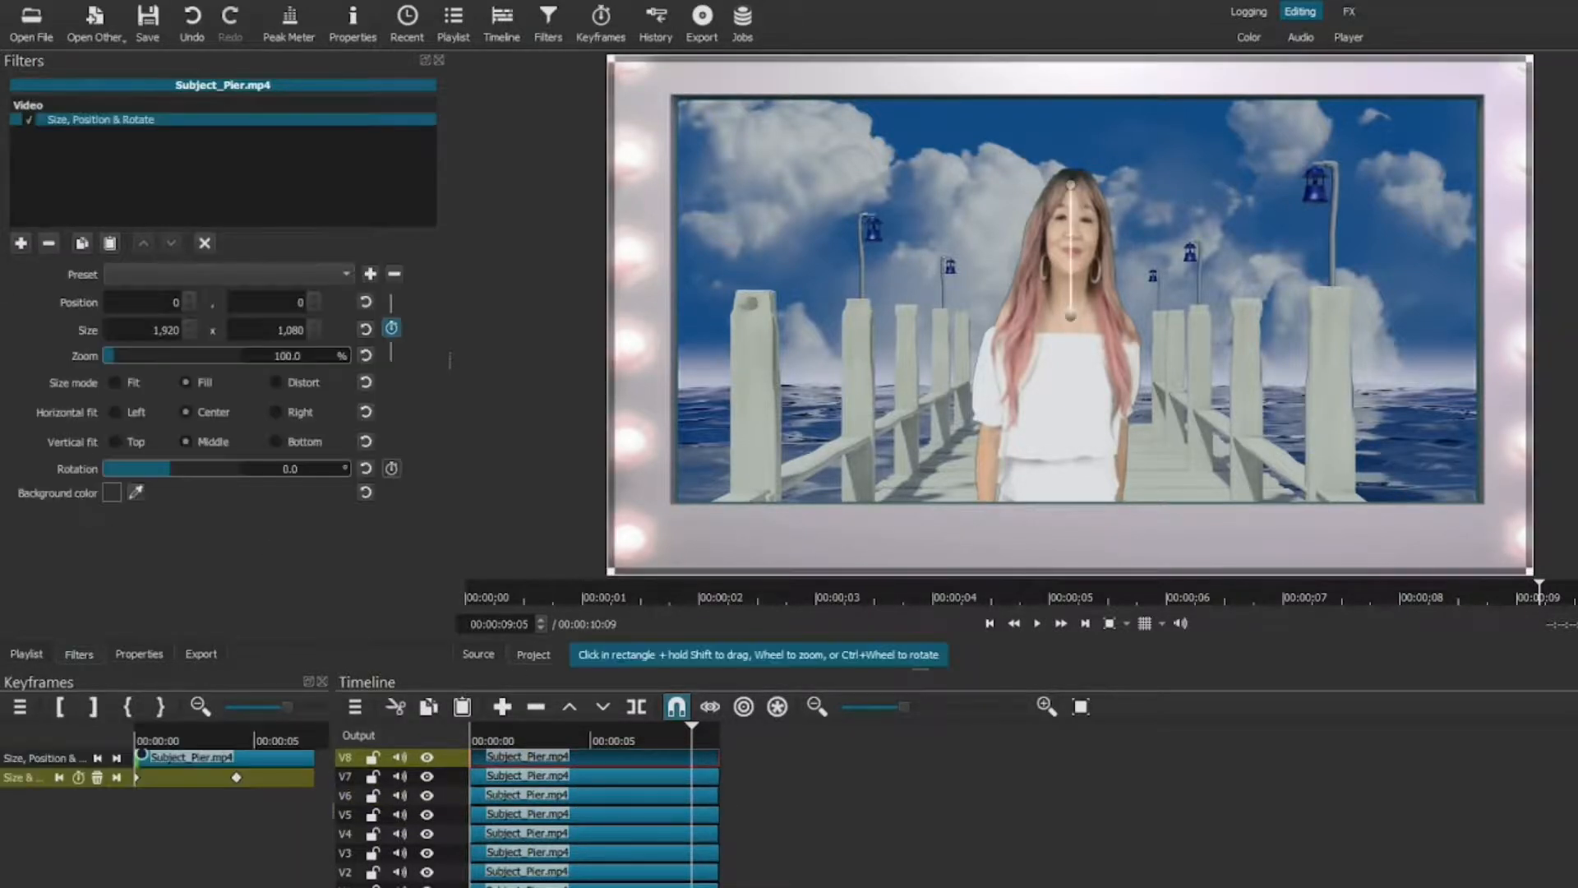
- Paste the copied Size, Position & Rotate filter onto the Subject_Pier clips on V9 and V10
scroll(634, 803, "up", 3)
left_click(612, 795)
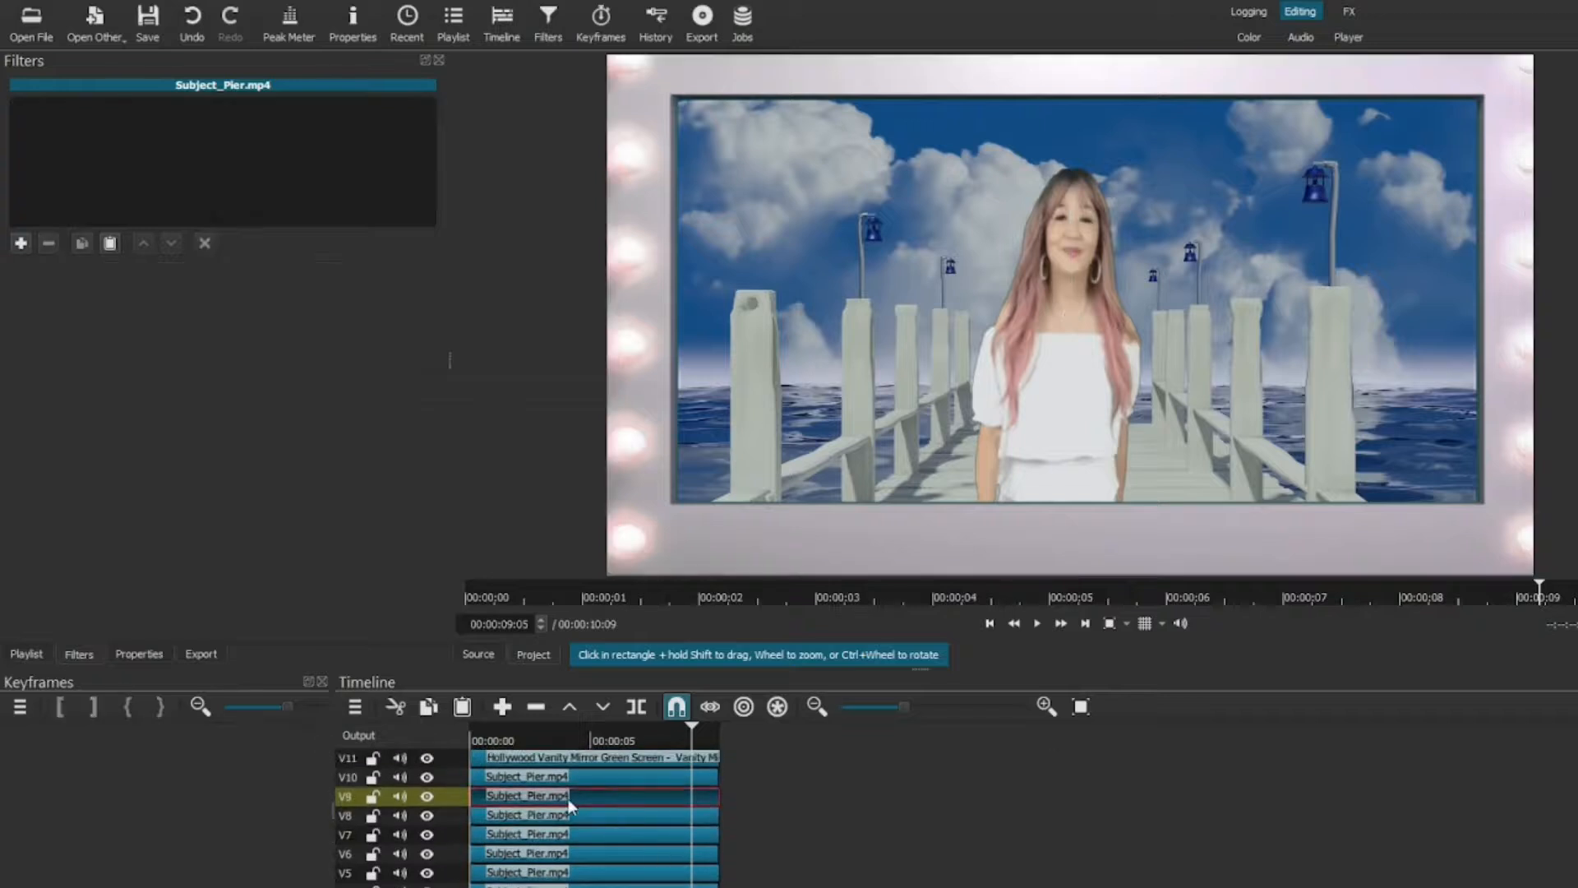
left_click(110, 243)
left_click(597, 781)
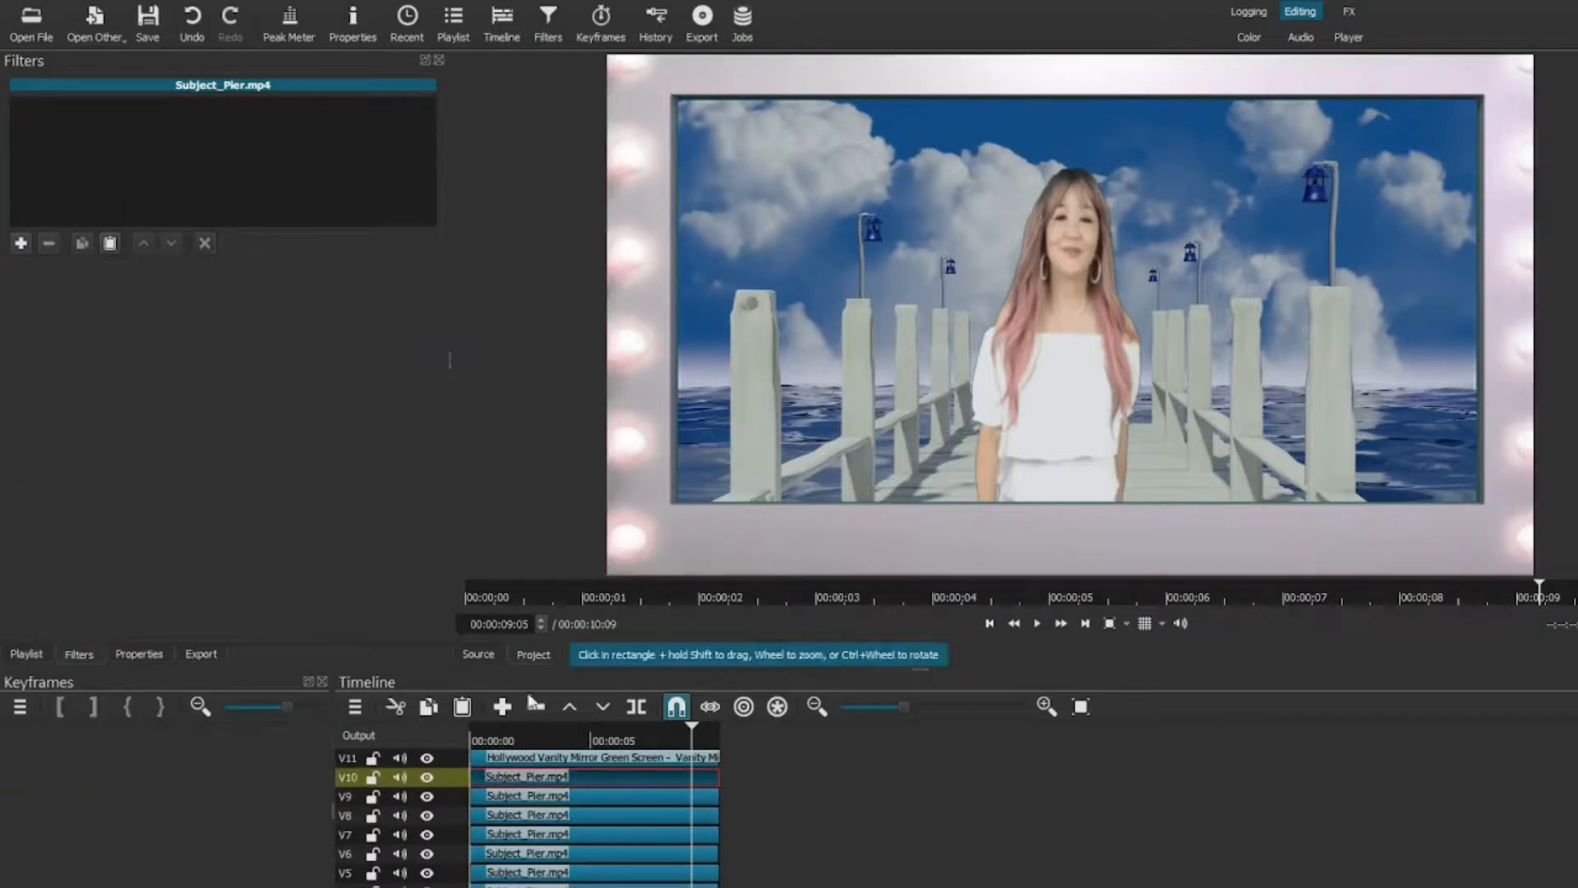
left_click(110, 244)
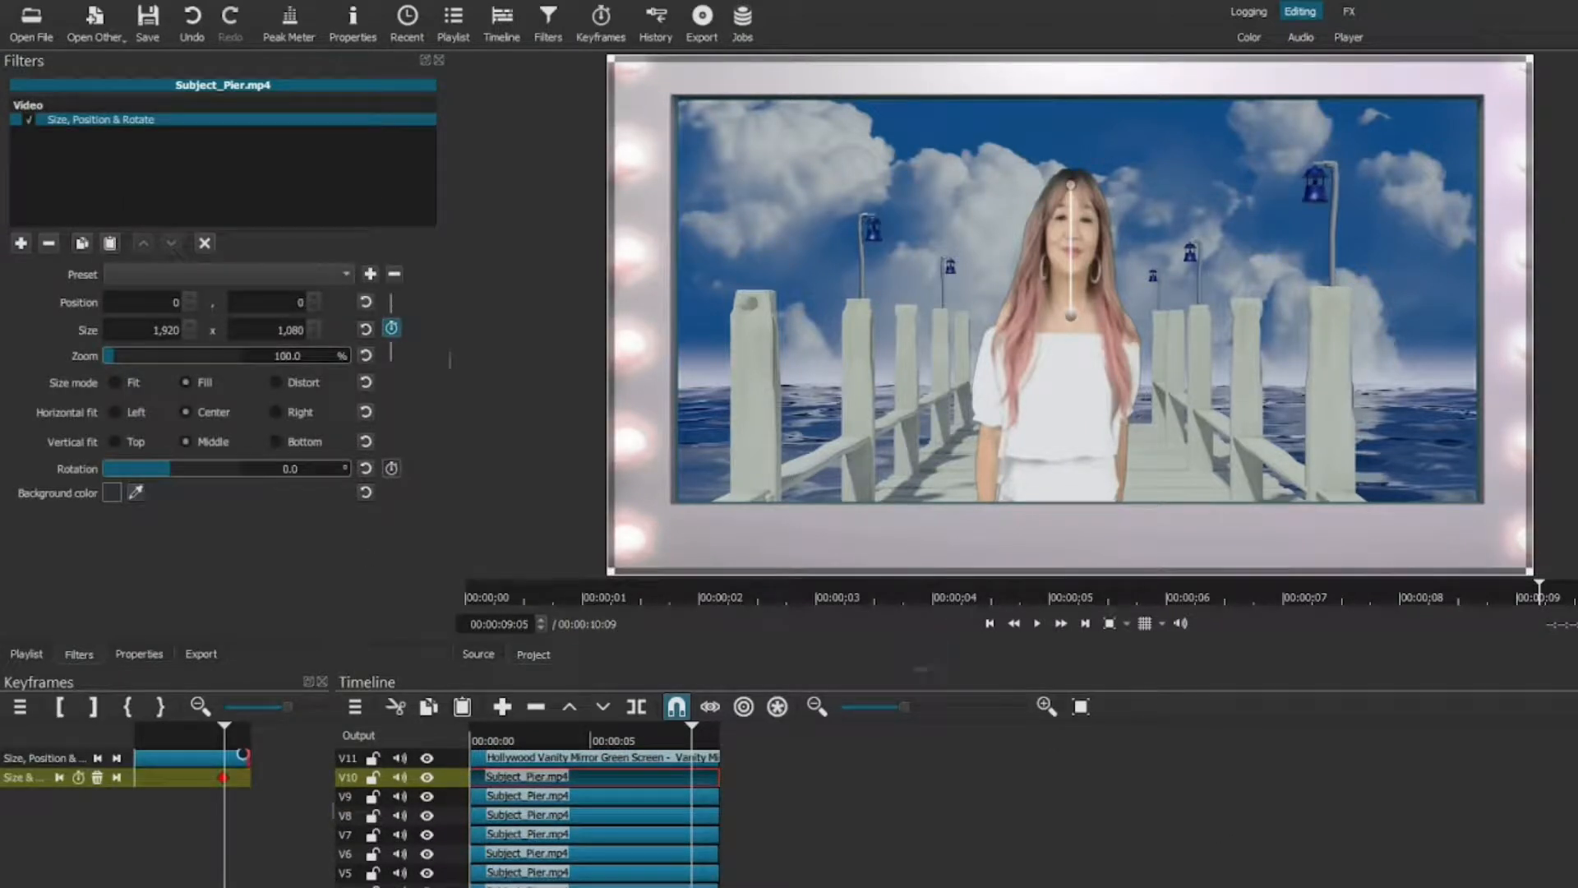
- Set the V2 clip's zoom keyframe at 00:00:04:08 to 80%
scroll(594, 814, "down", 3)
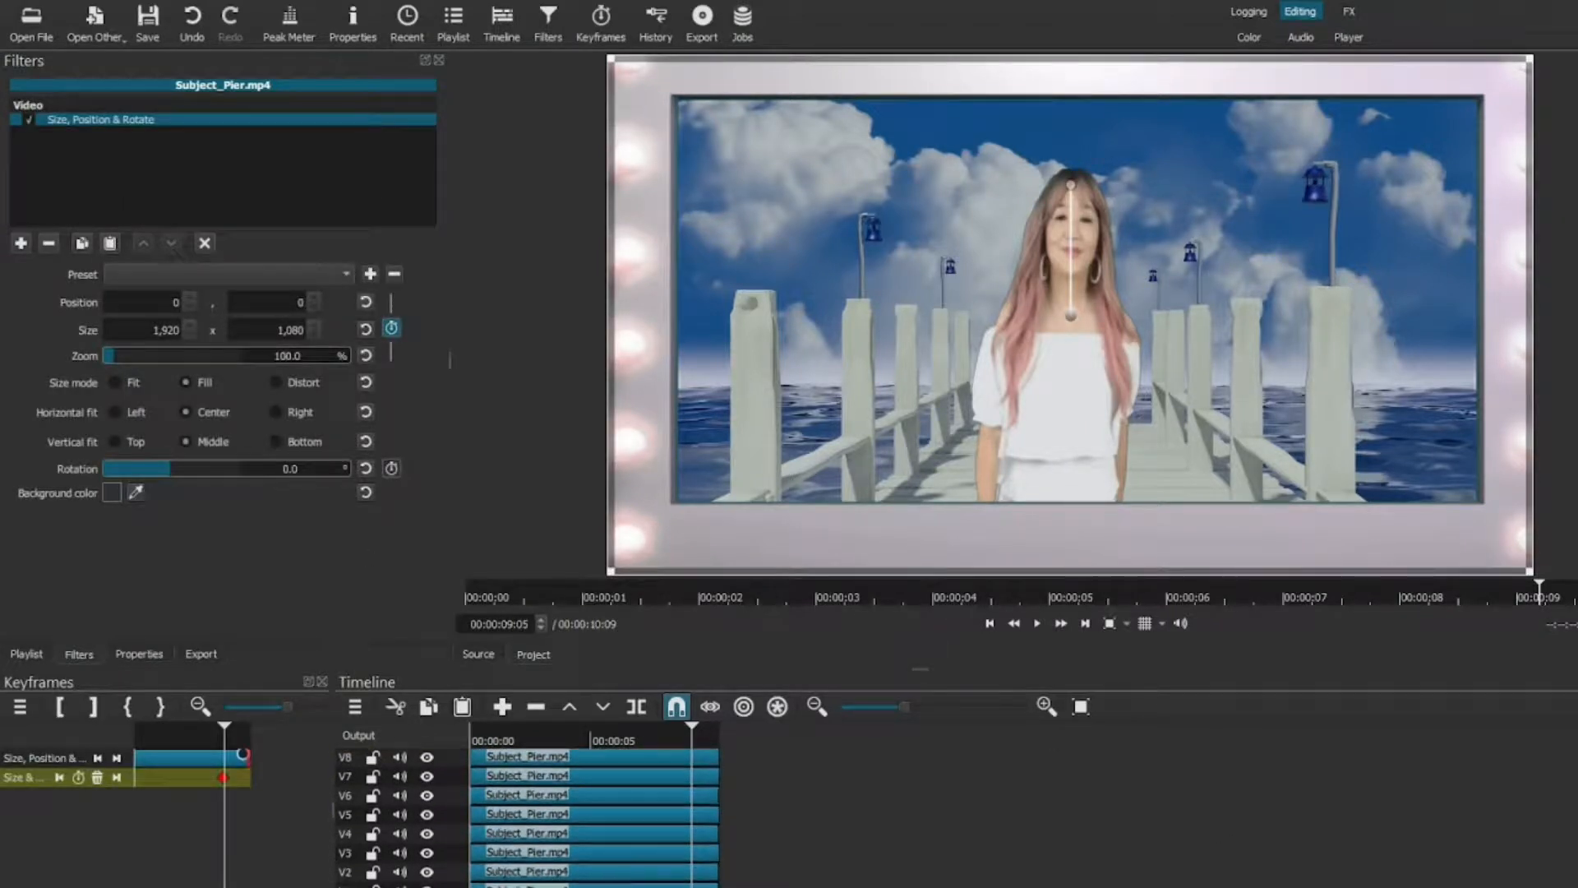
left_click(544, 876)
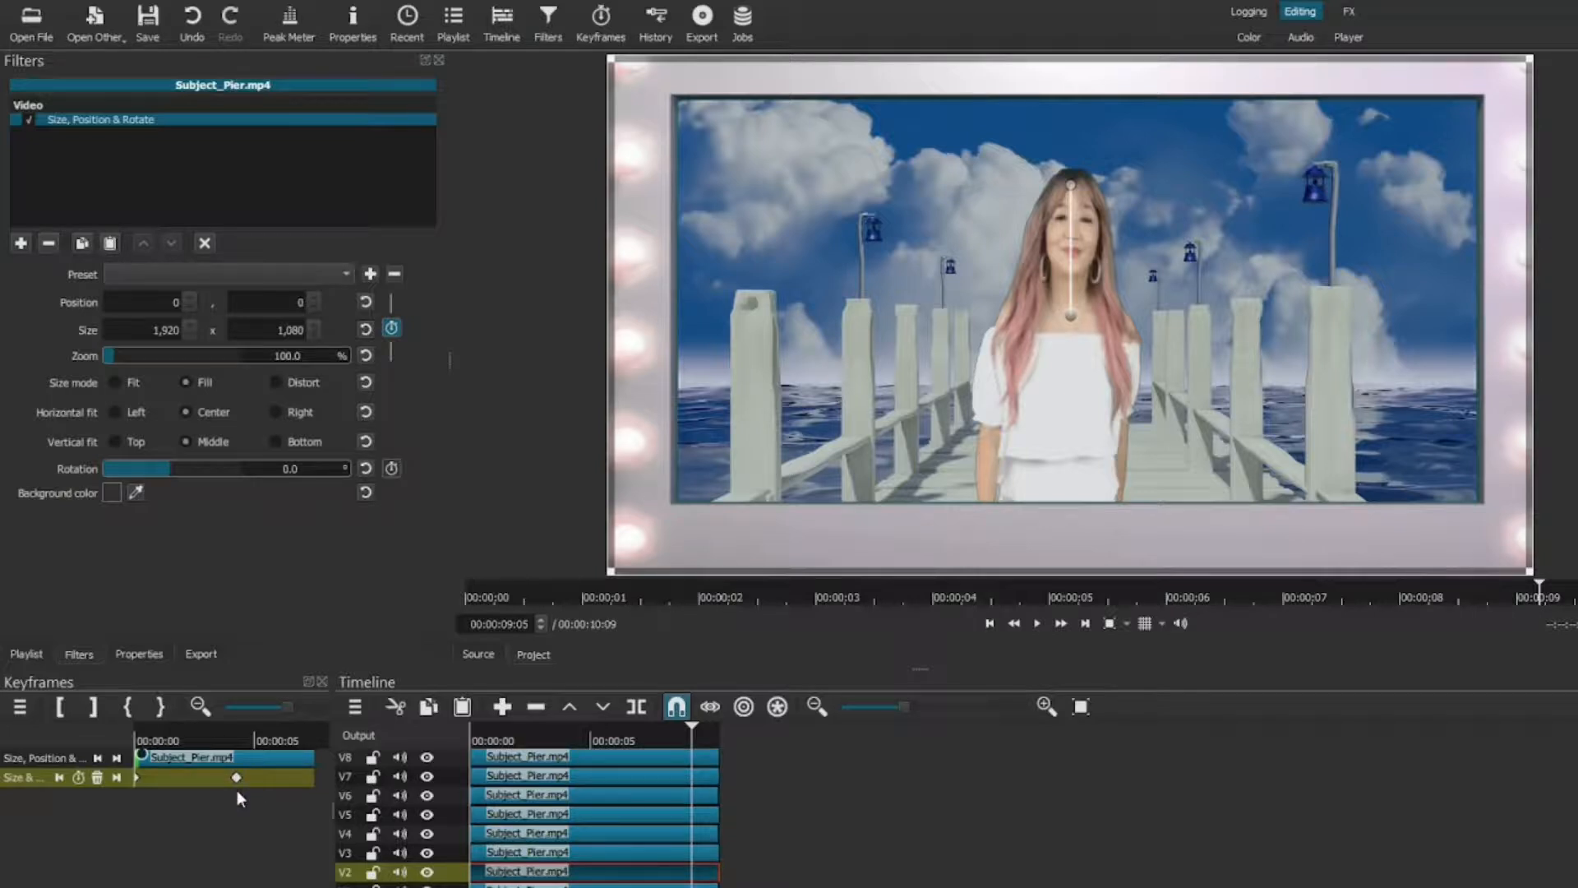
left_click(238, 738)
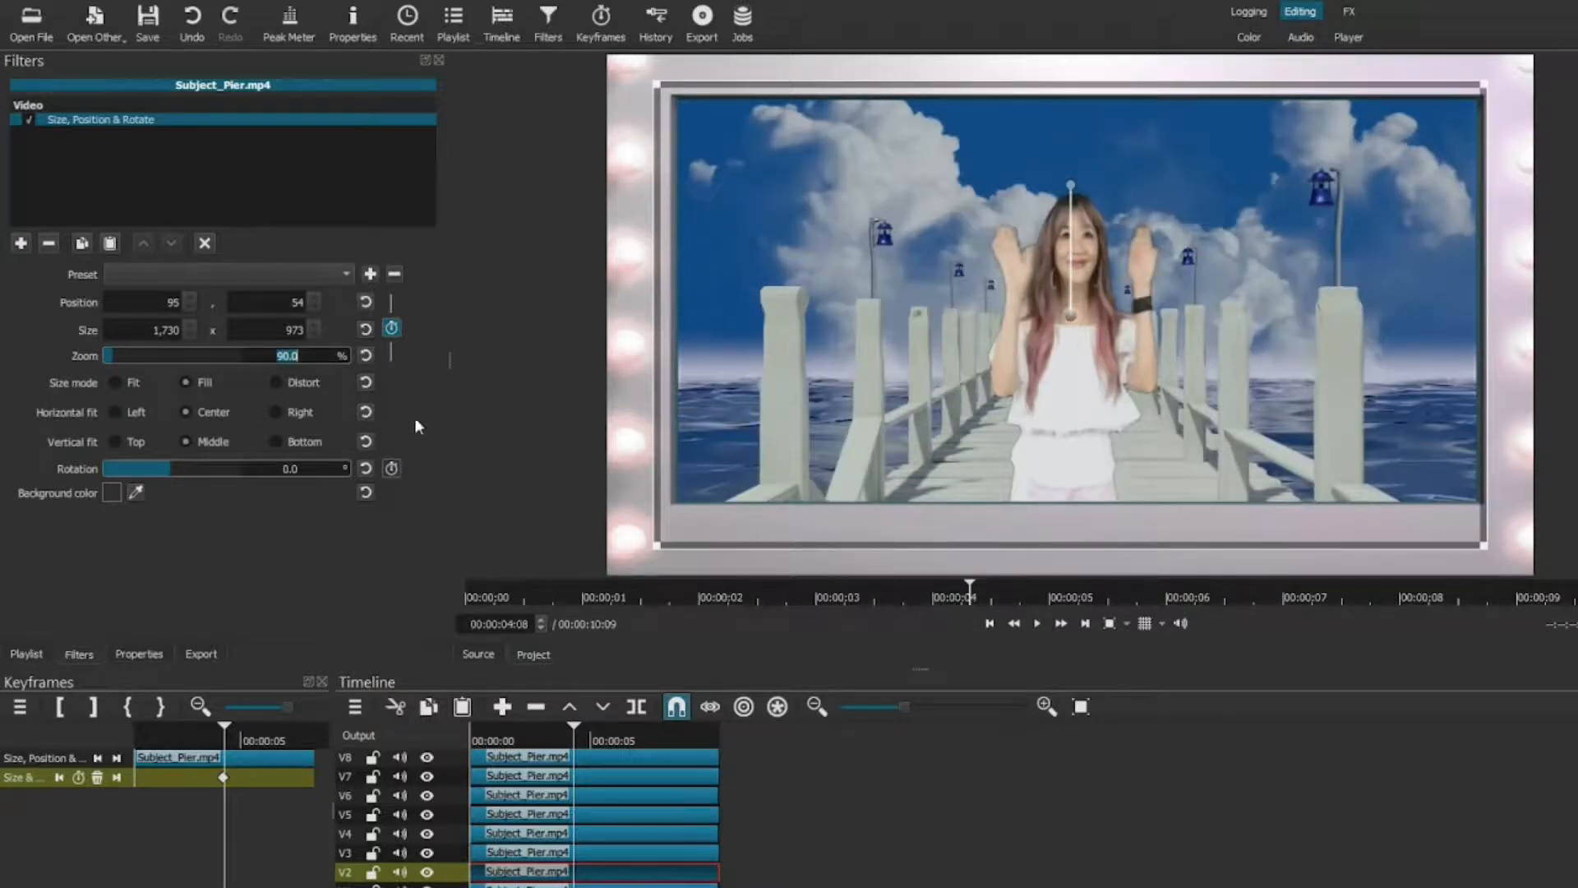
type("80")
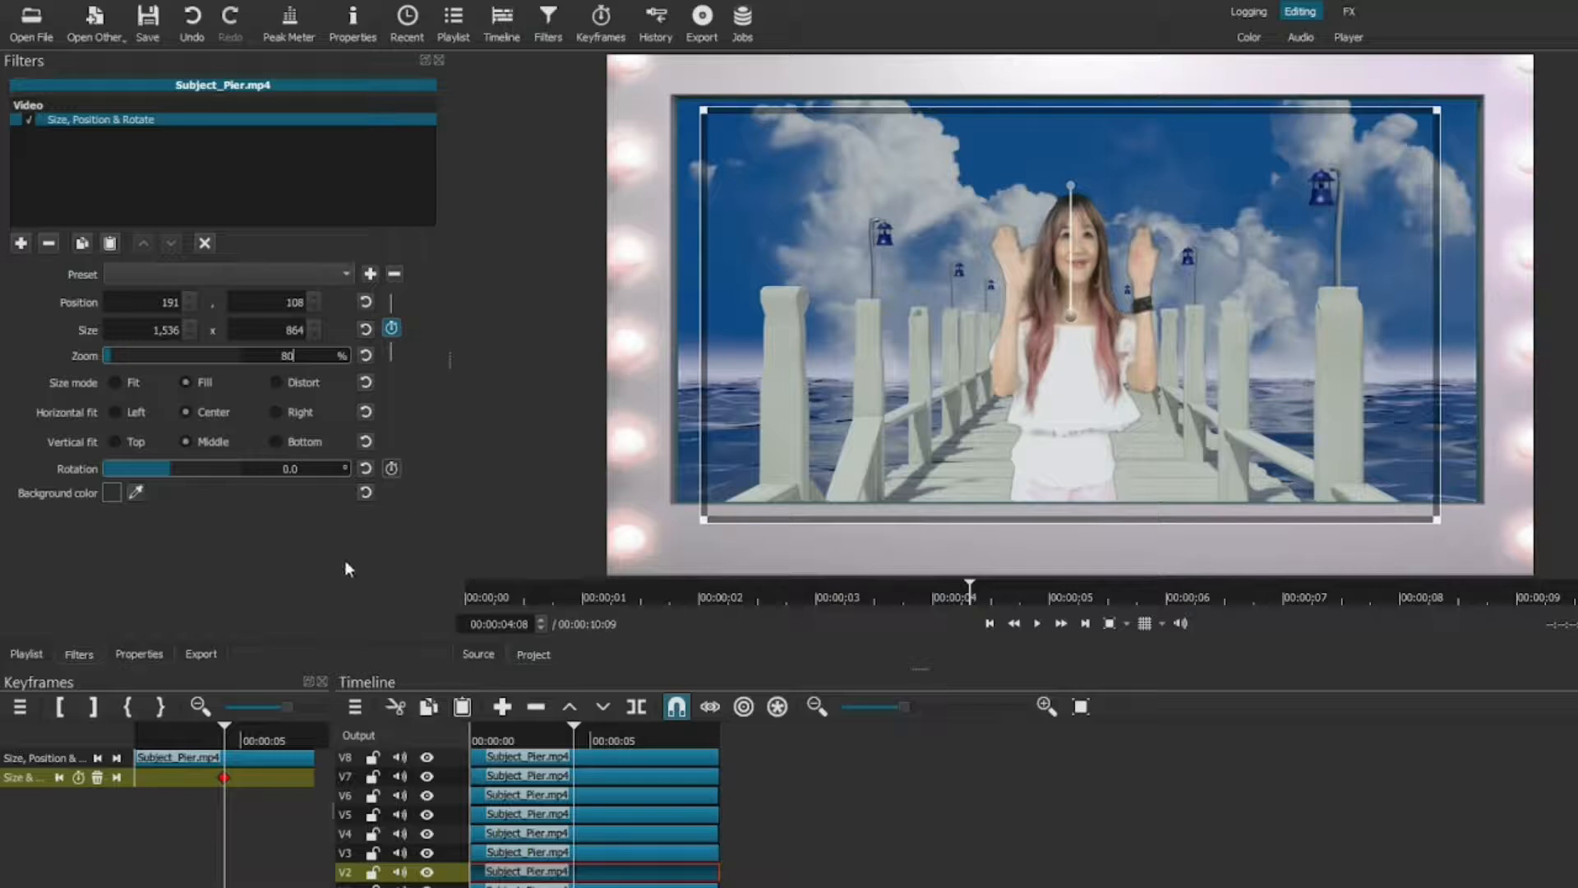
key("Return")
- Set the V3 clip's zoom keyframe at 00:00:04:08 to 70%
left_click(589, 855)
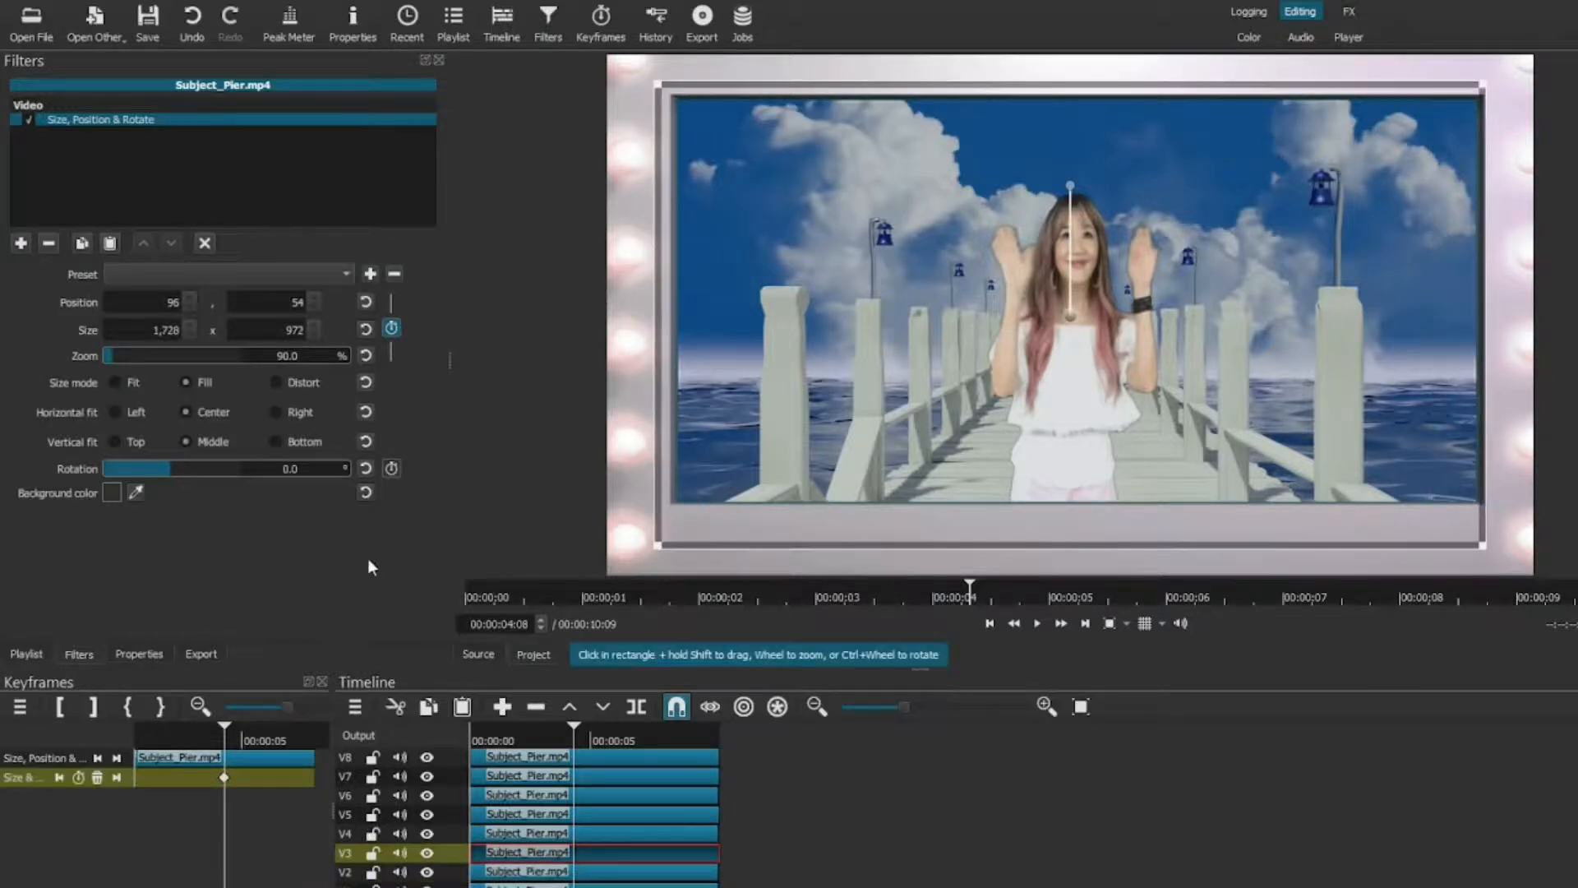
left_click_drag(279, 362, 374, 353)
type("70")
key("Return")
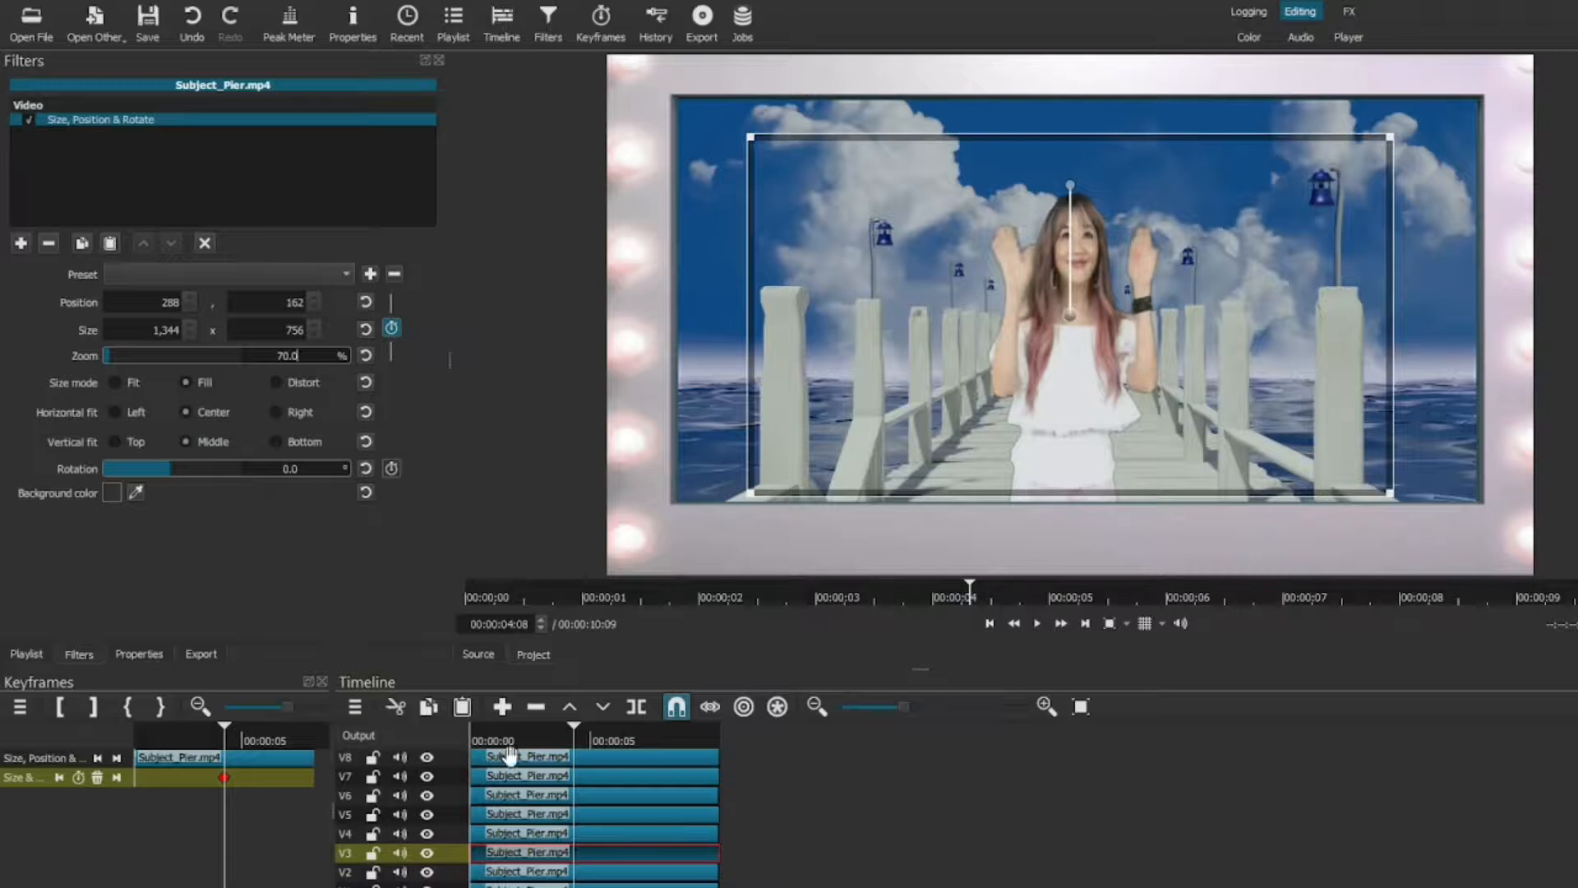
- Set the V4 clip's zoom keyframe at 00:00:04:08 to 60%
left_click(584, 834)
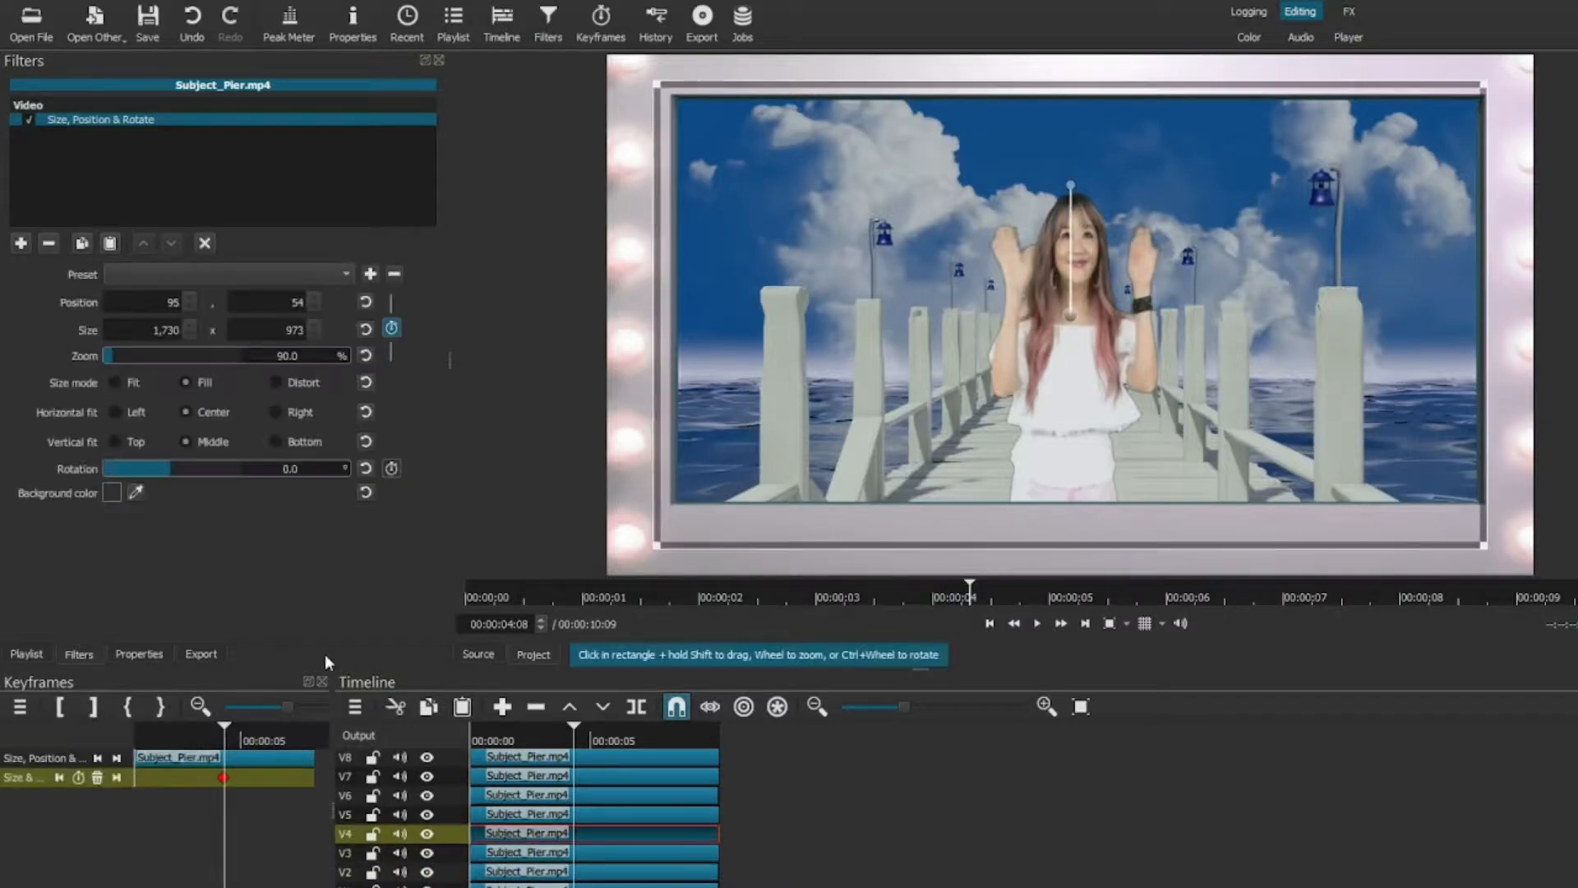
double_click(278, 355)
type("6")
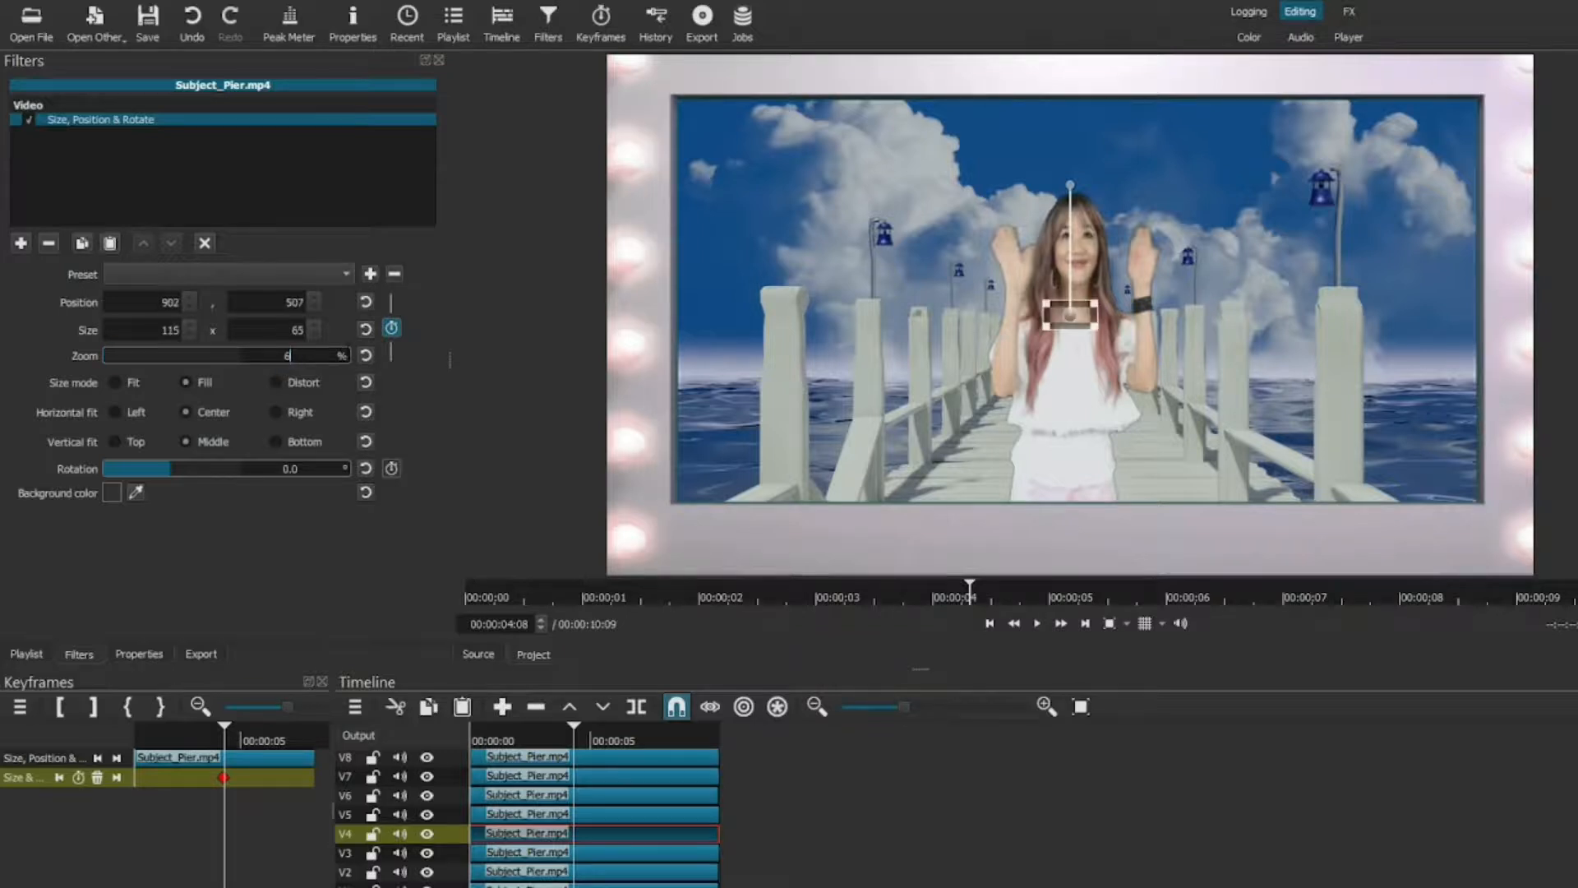
type("0.0")
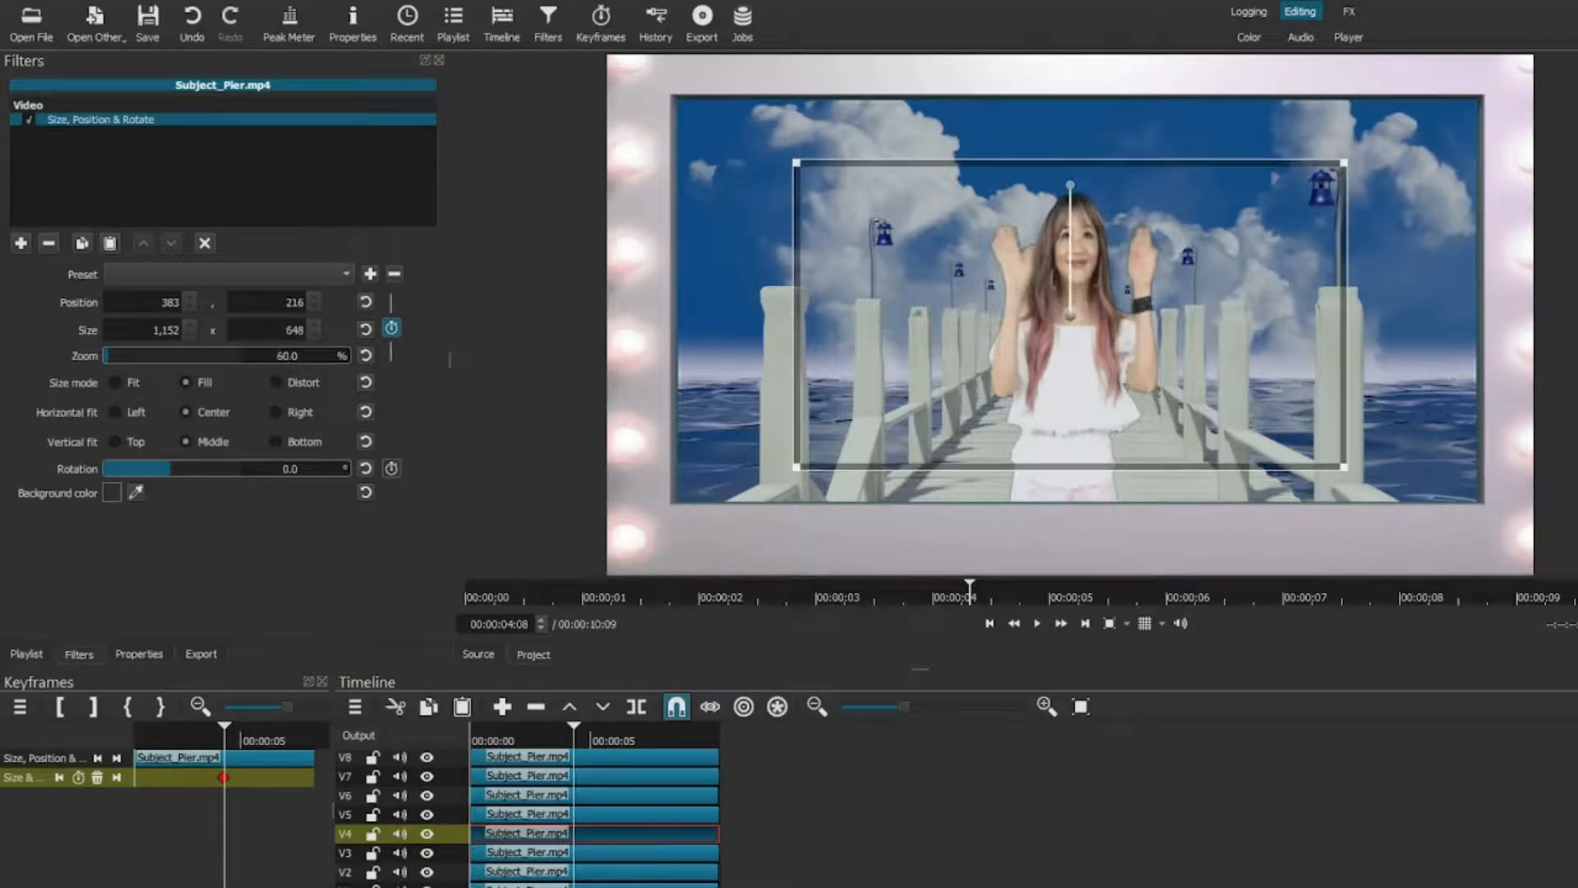
- Set the V5 clip's zoom keyframe at 00:00:04:08 to 50%
left_click(641, 821)
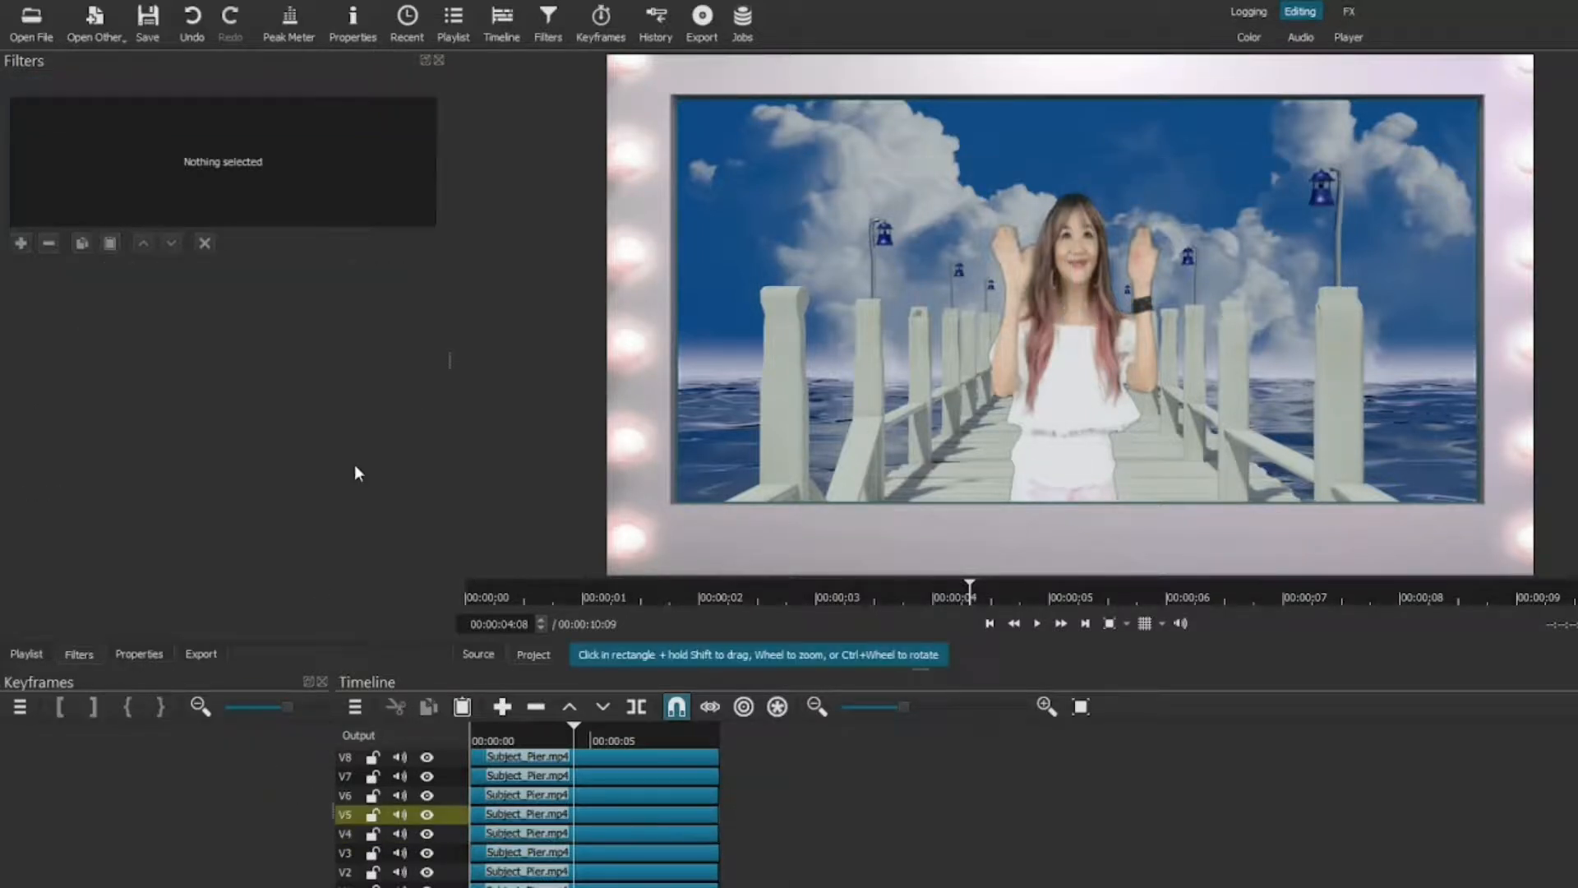
left_click(630, 812)
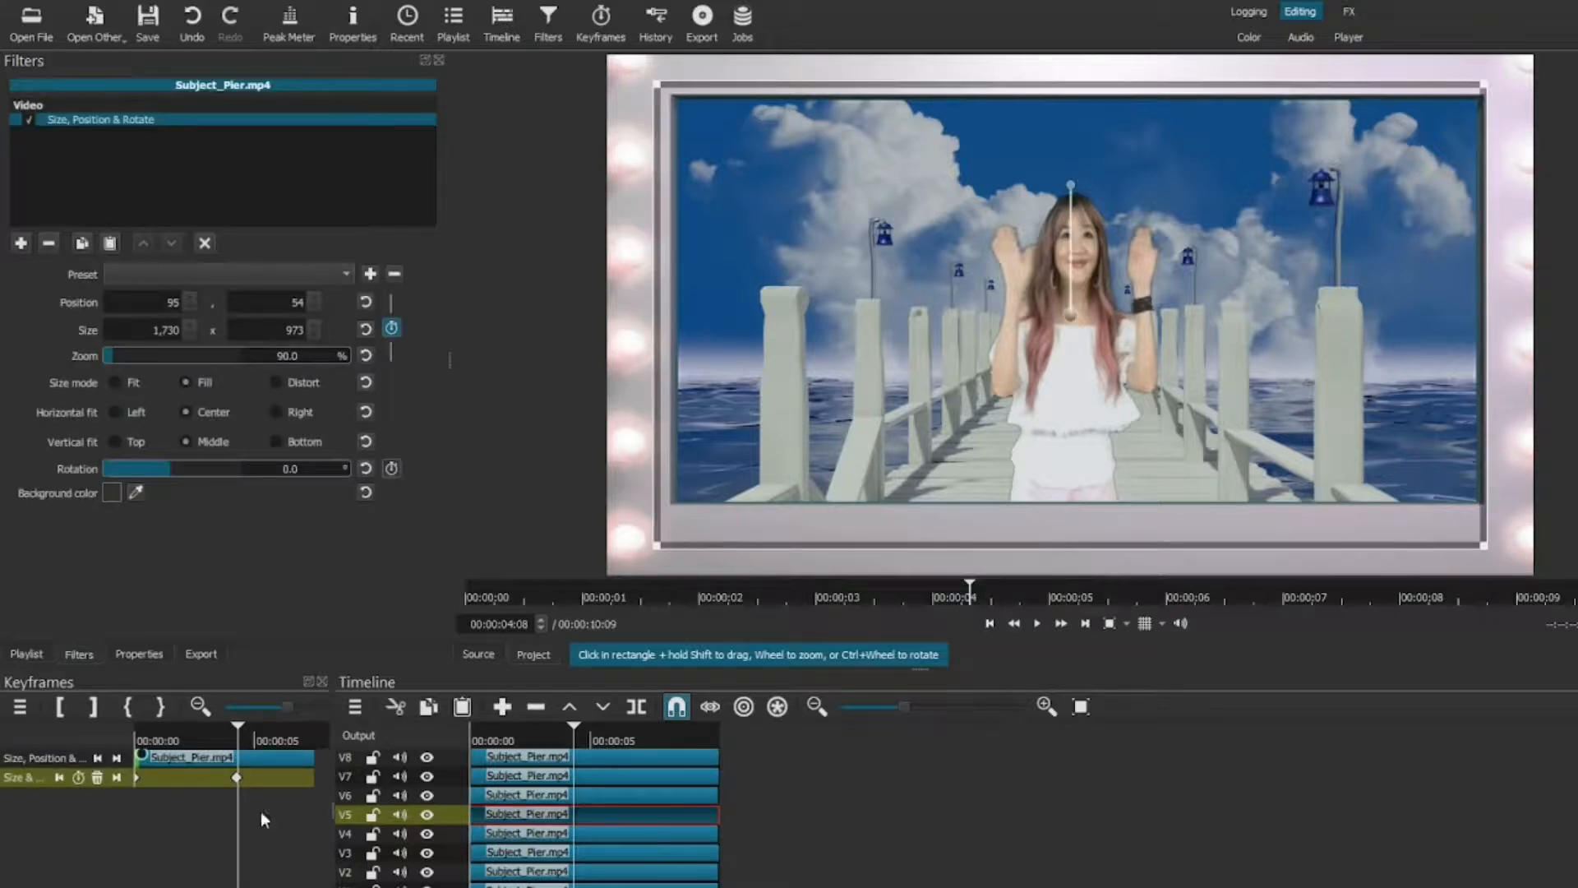
double_click(280, 359)
type("50")
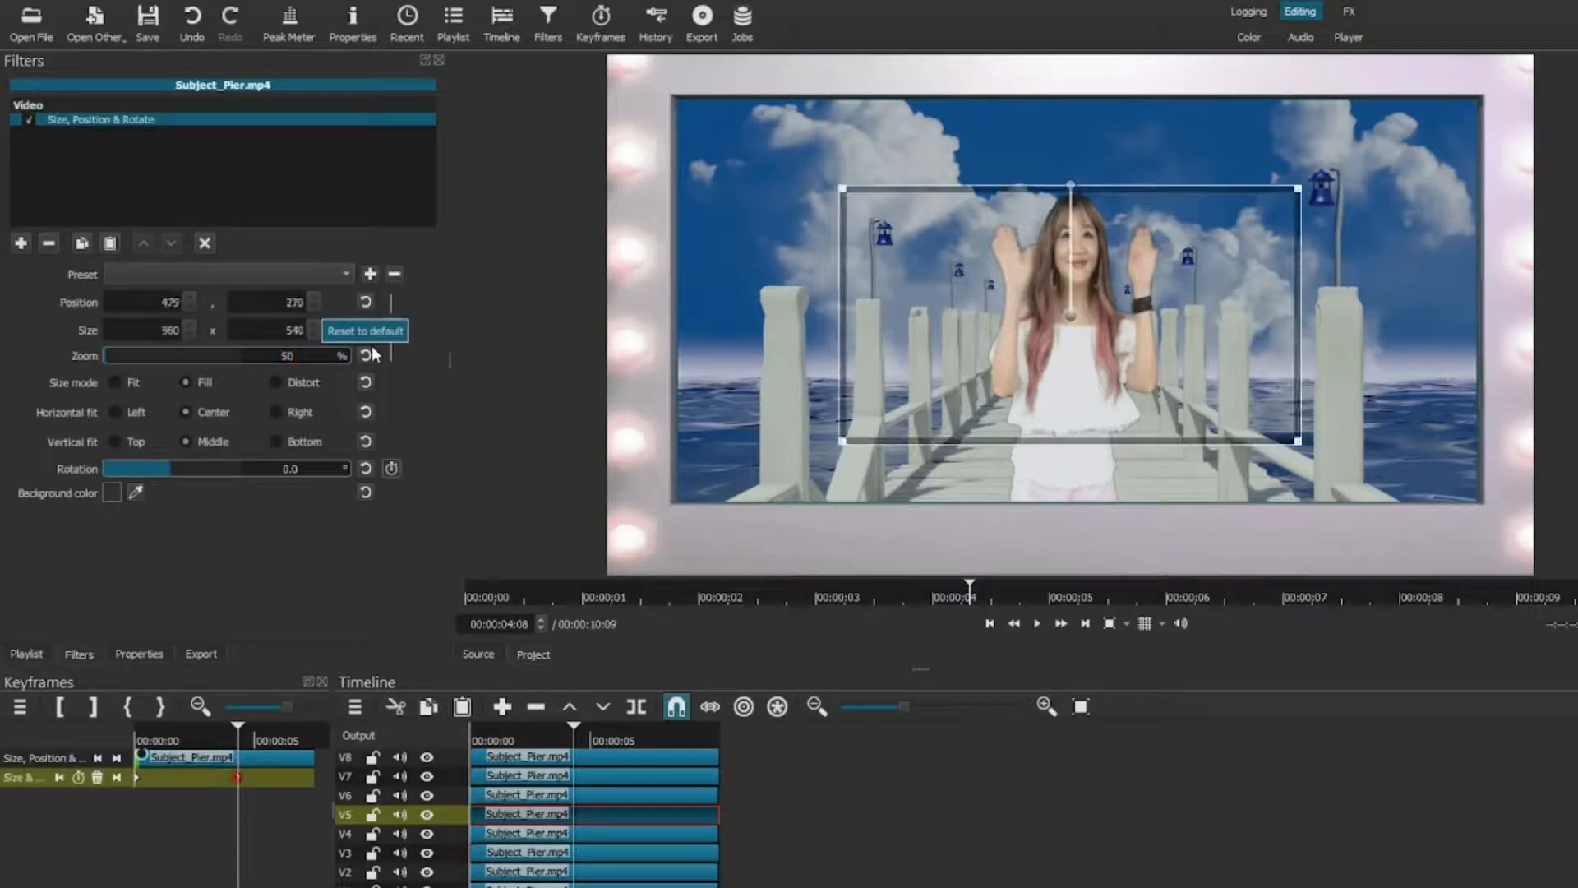
key("Return")
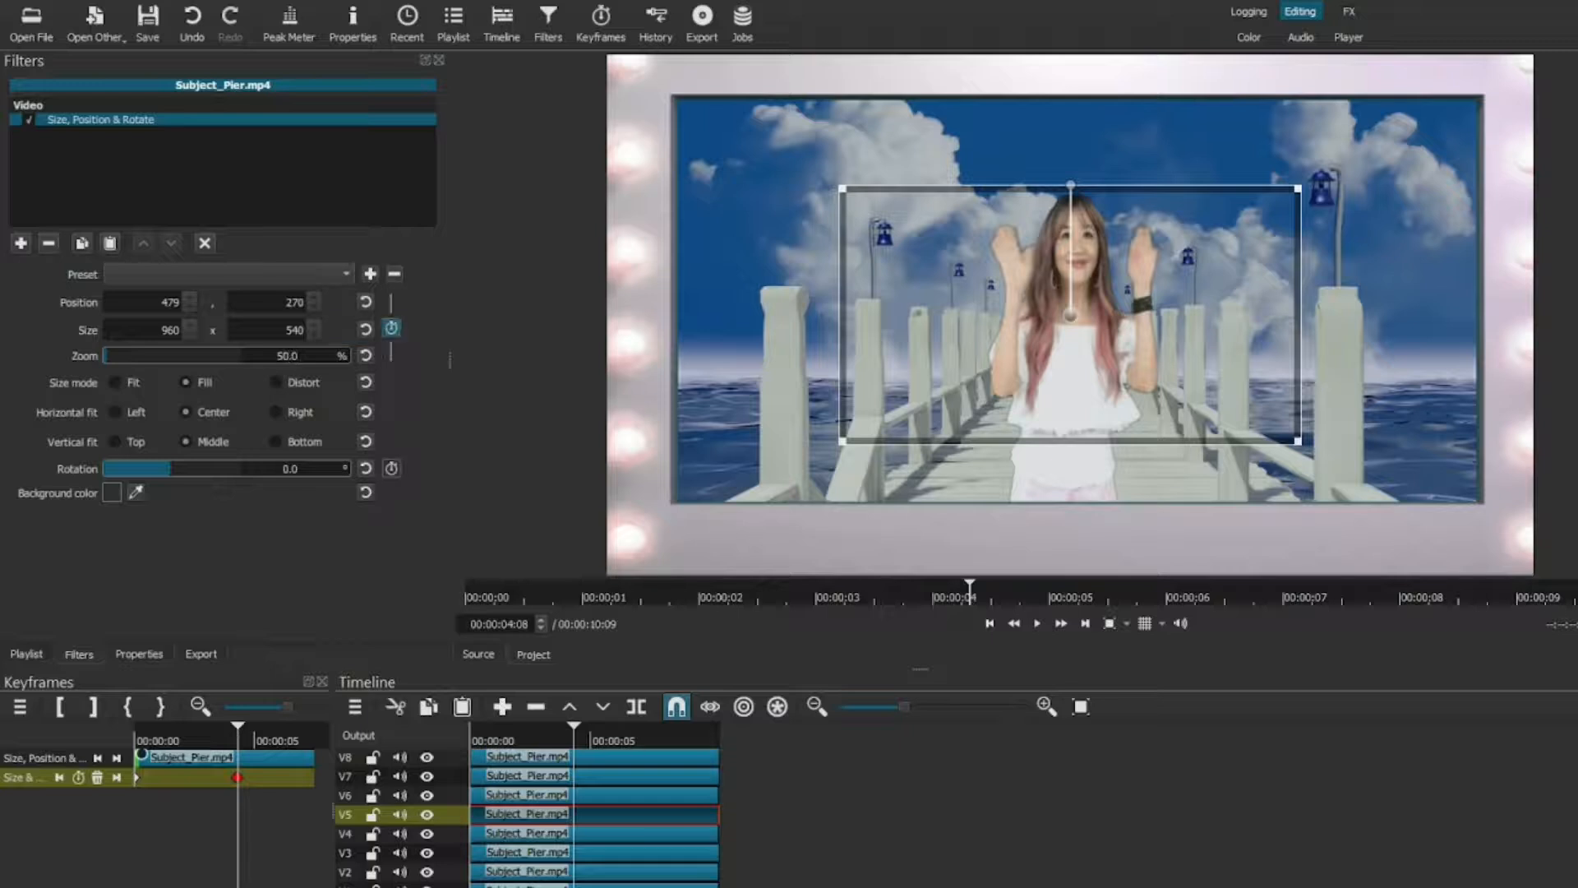
- Set the zoom keyframe at 00:00:04:08 to 40% on the V6 clip and 30% on the V7 clip
left_click(590, 795)
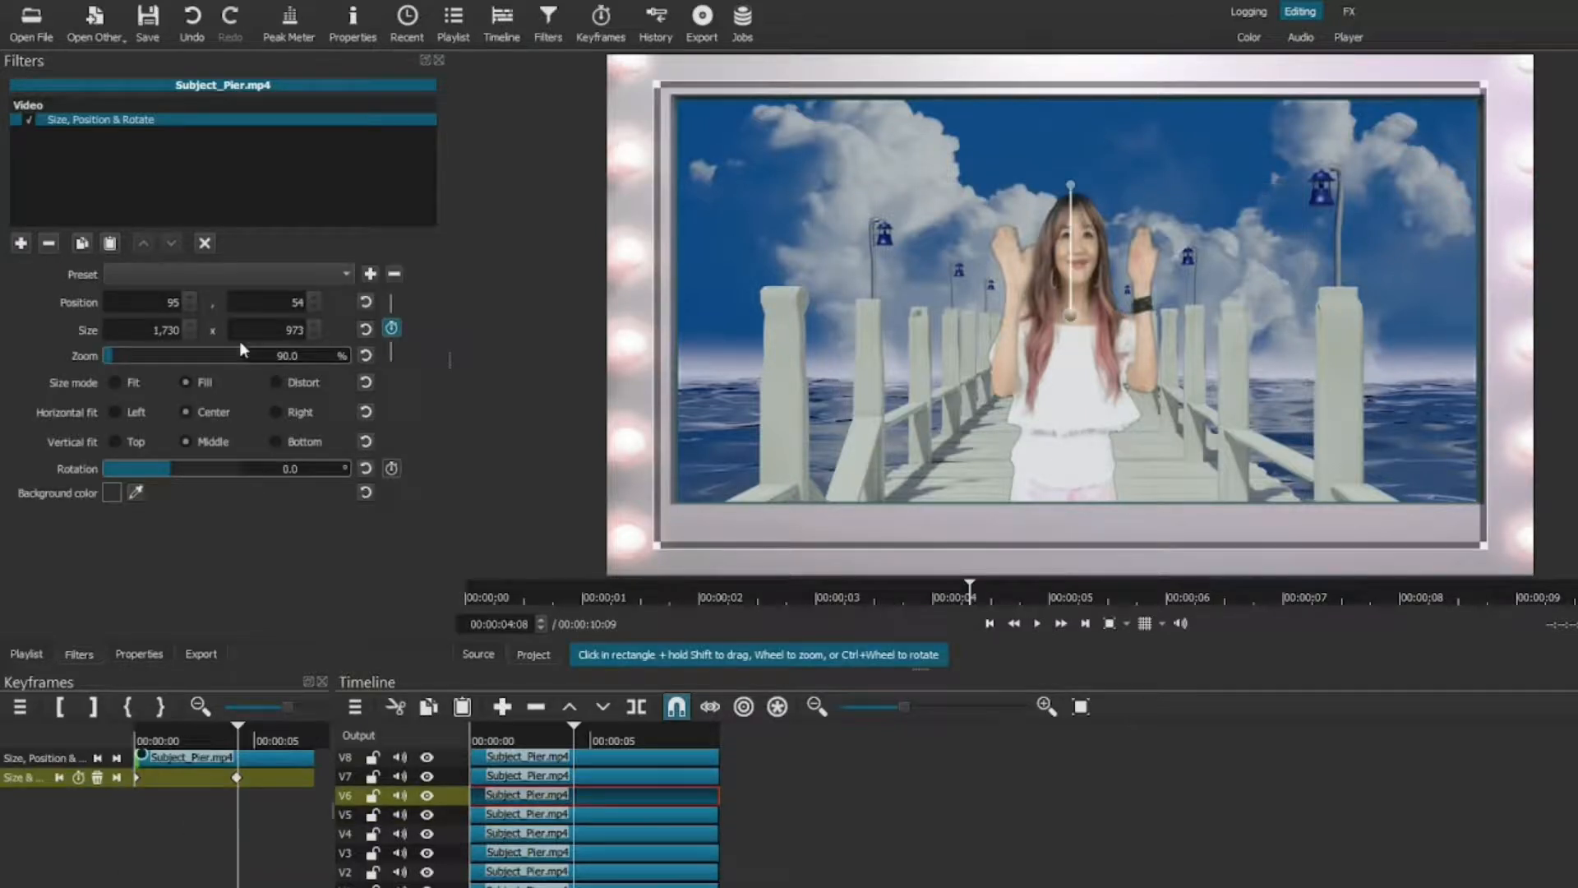
type("40")
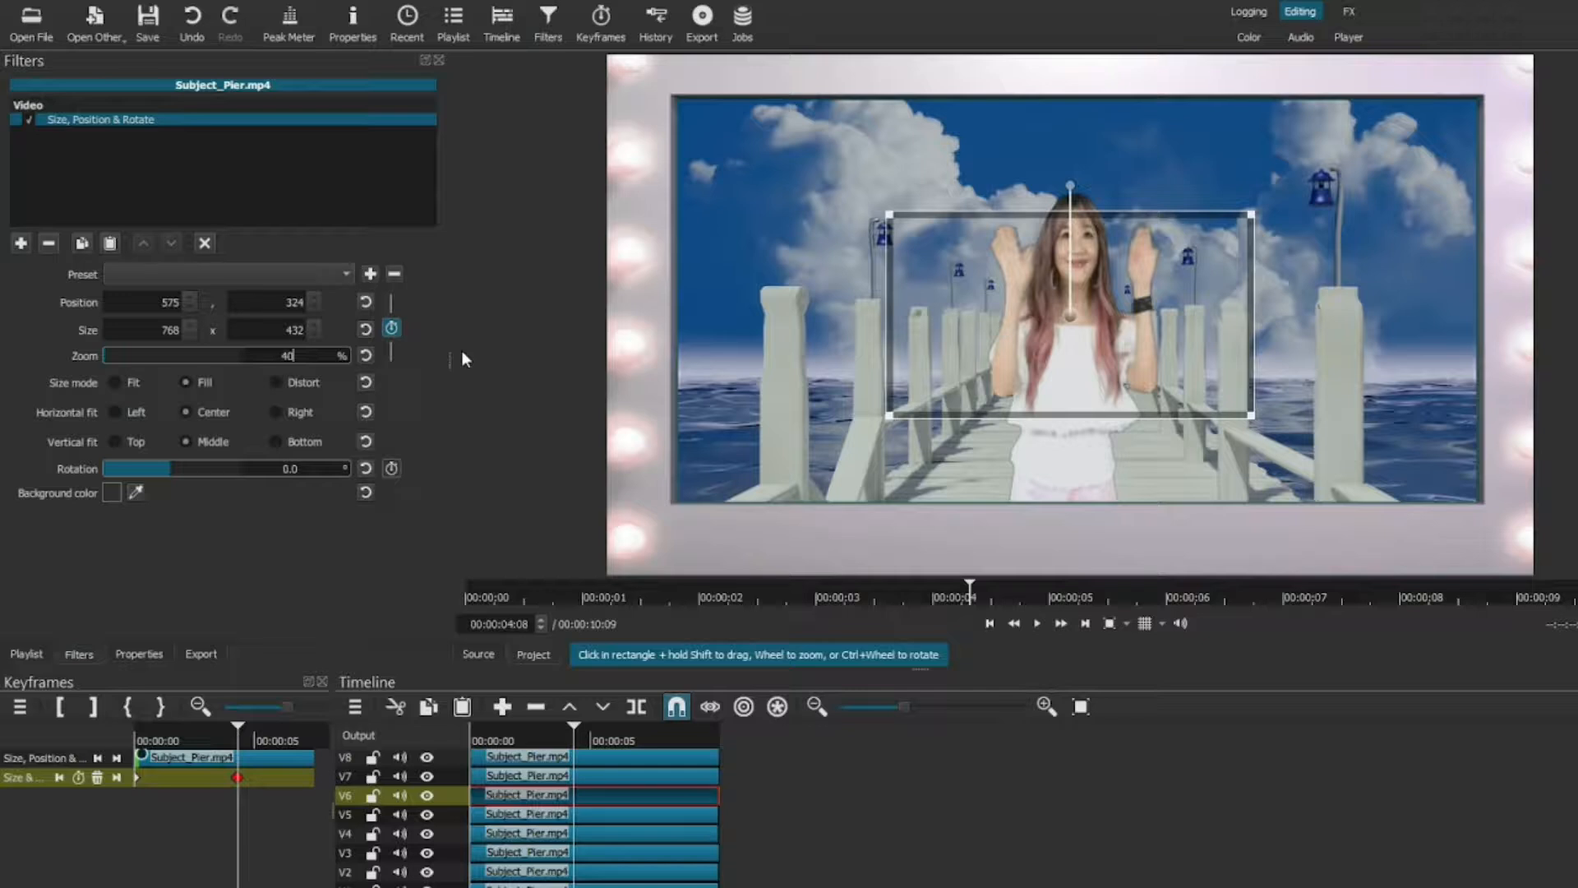
key("Return")
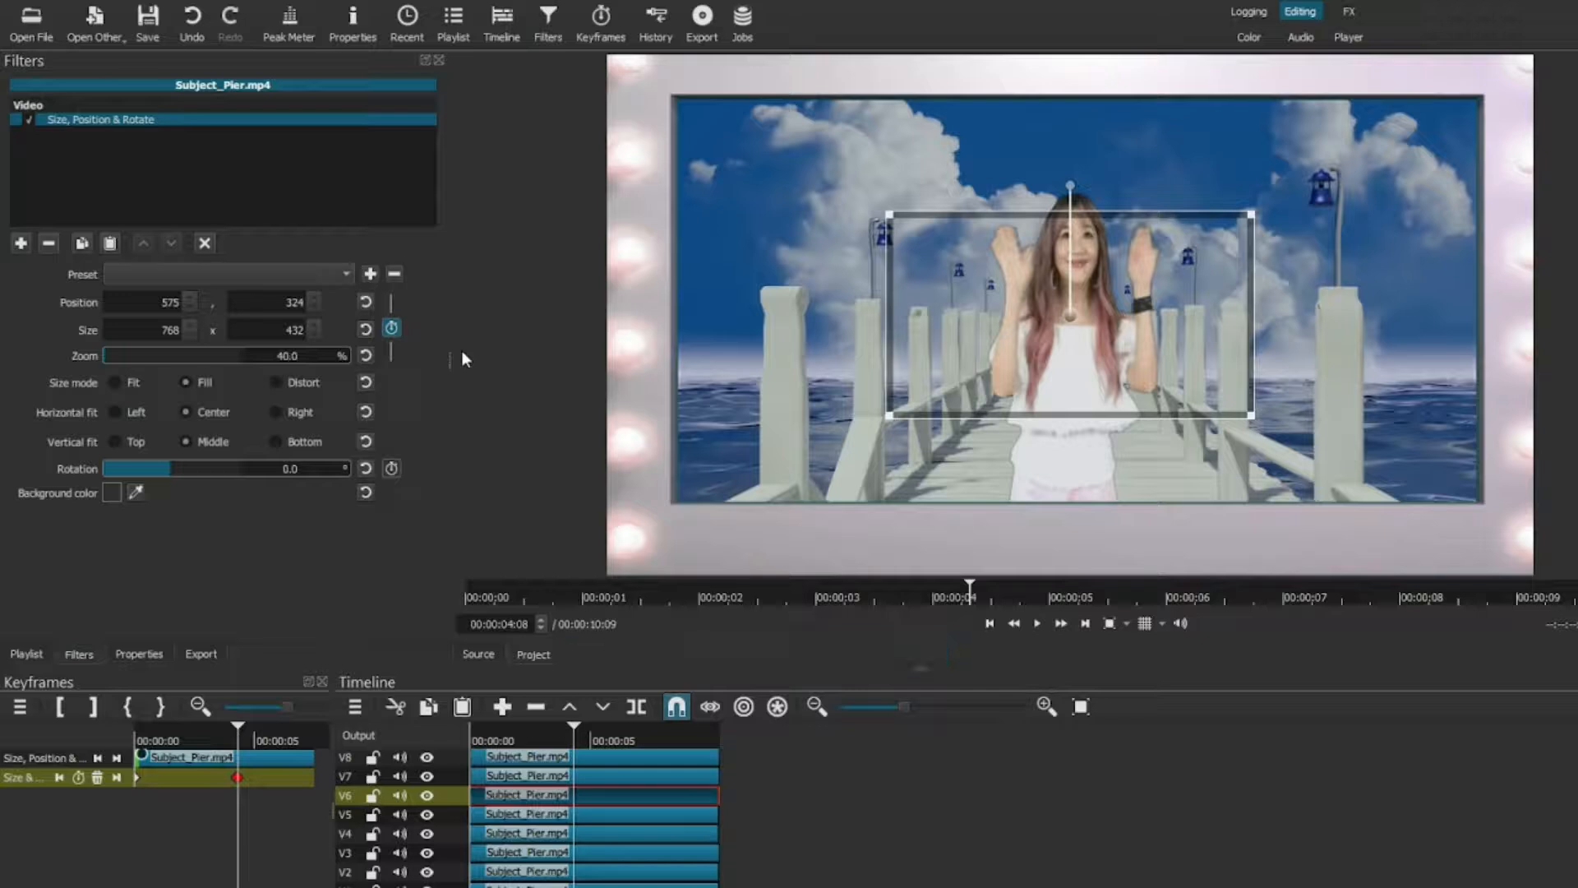
left_click(589, 778)
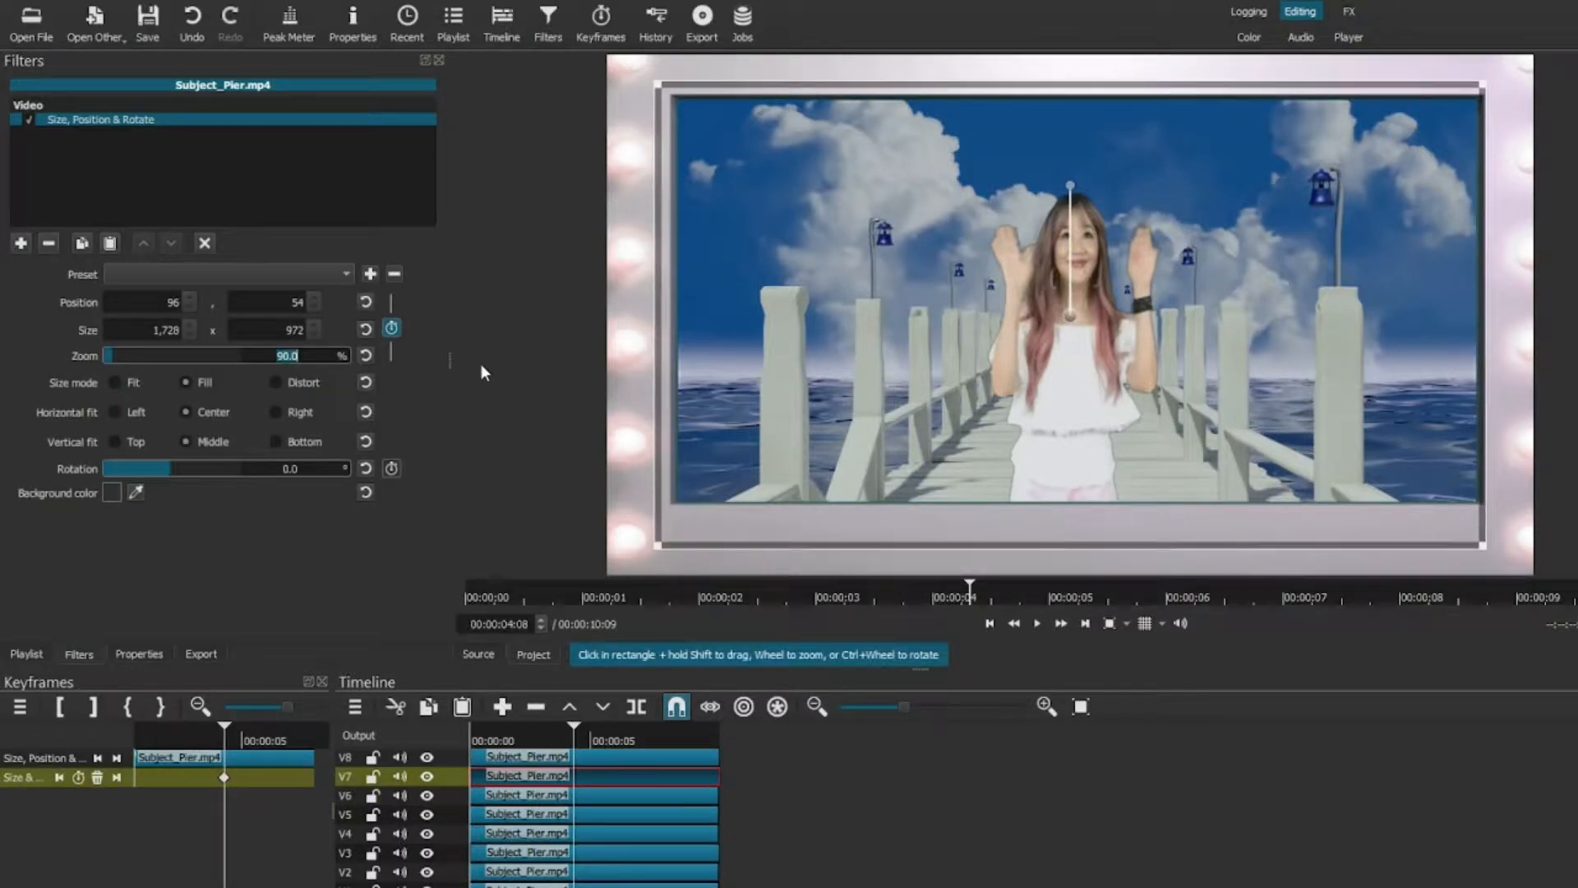
type("30")
key("Return")
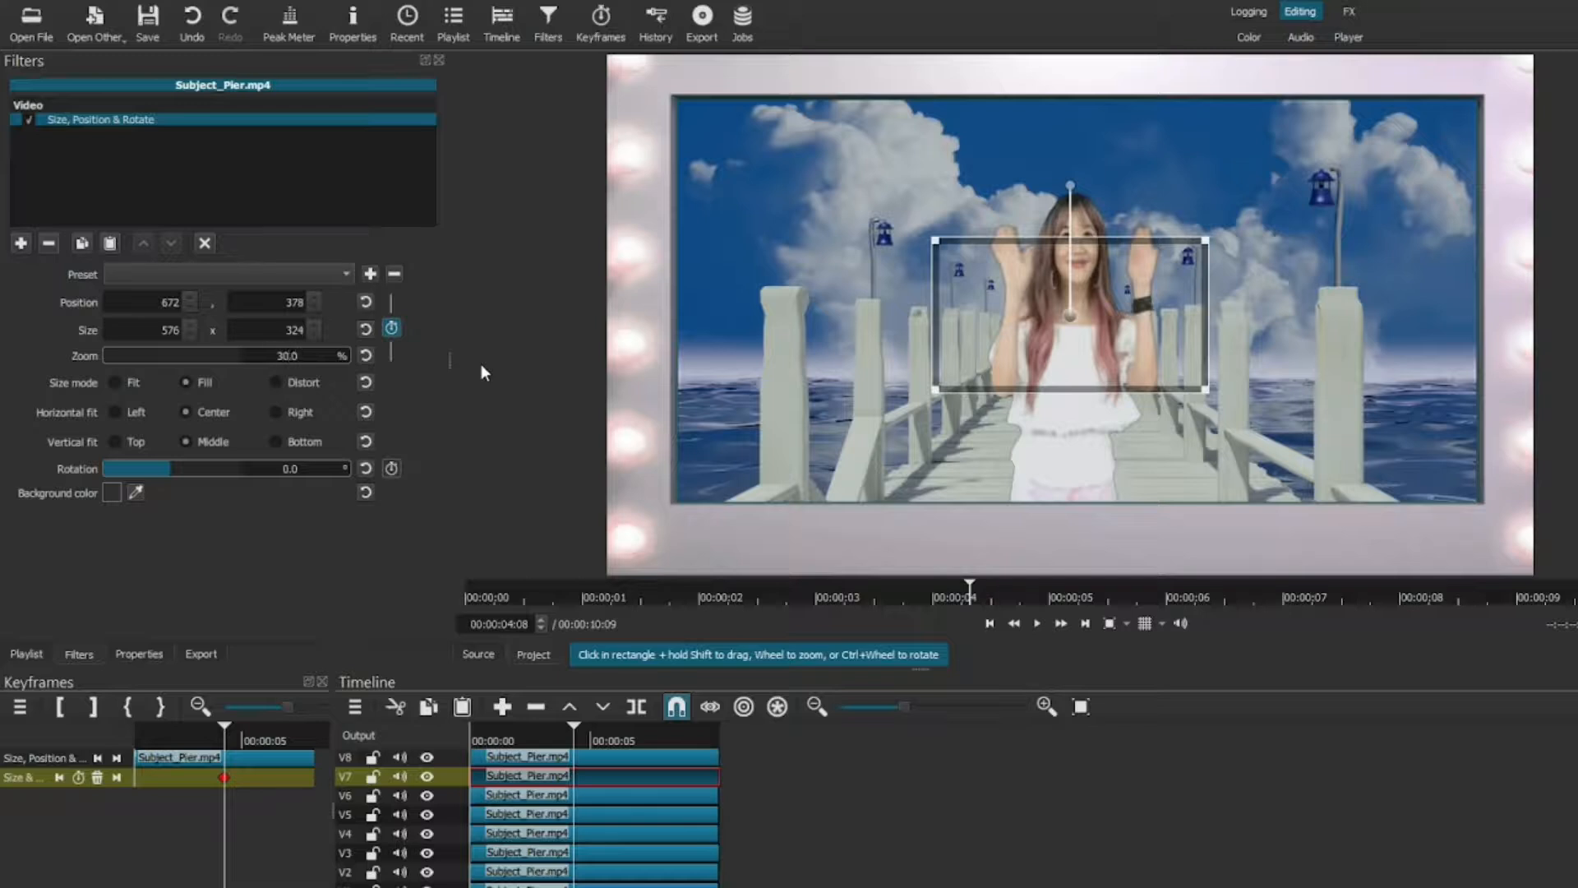
- Set the zoom keyframe at 00:00:04:08 to 20% on the V8 clip and 10% on the V9 clip
left_click(614, 756)
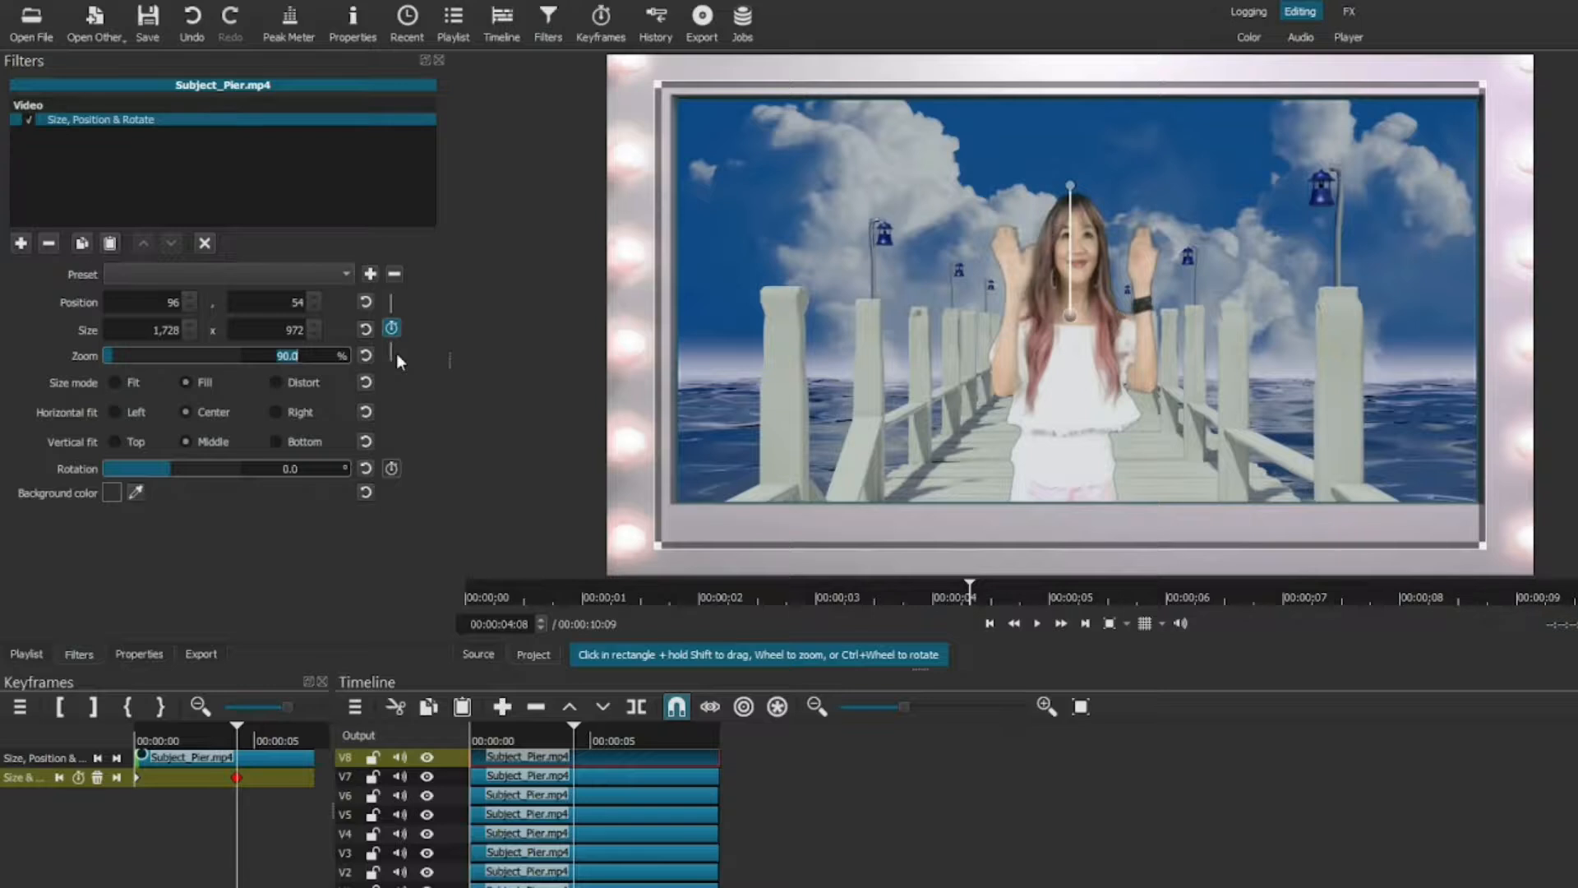
type("20.0")
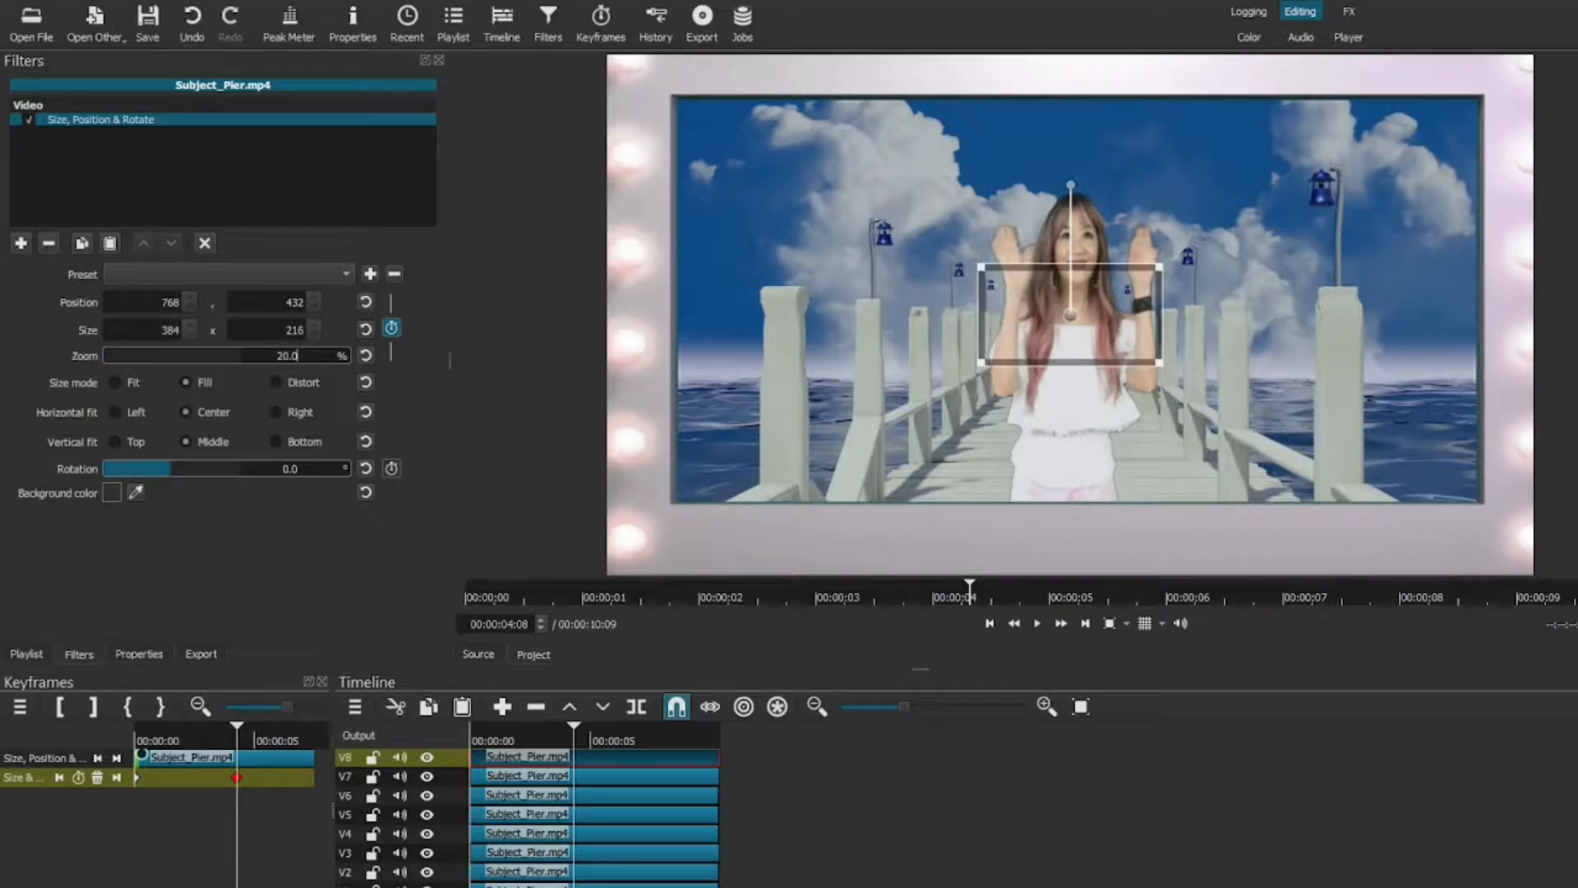
scroll(559, 863, "up", 3)
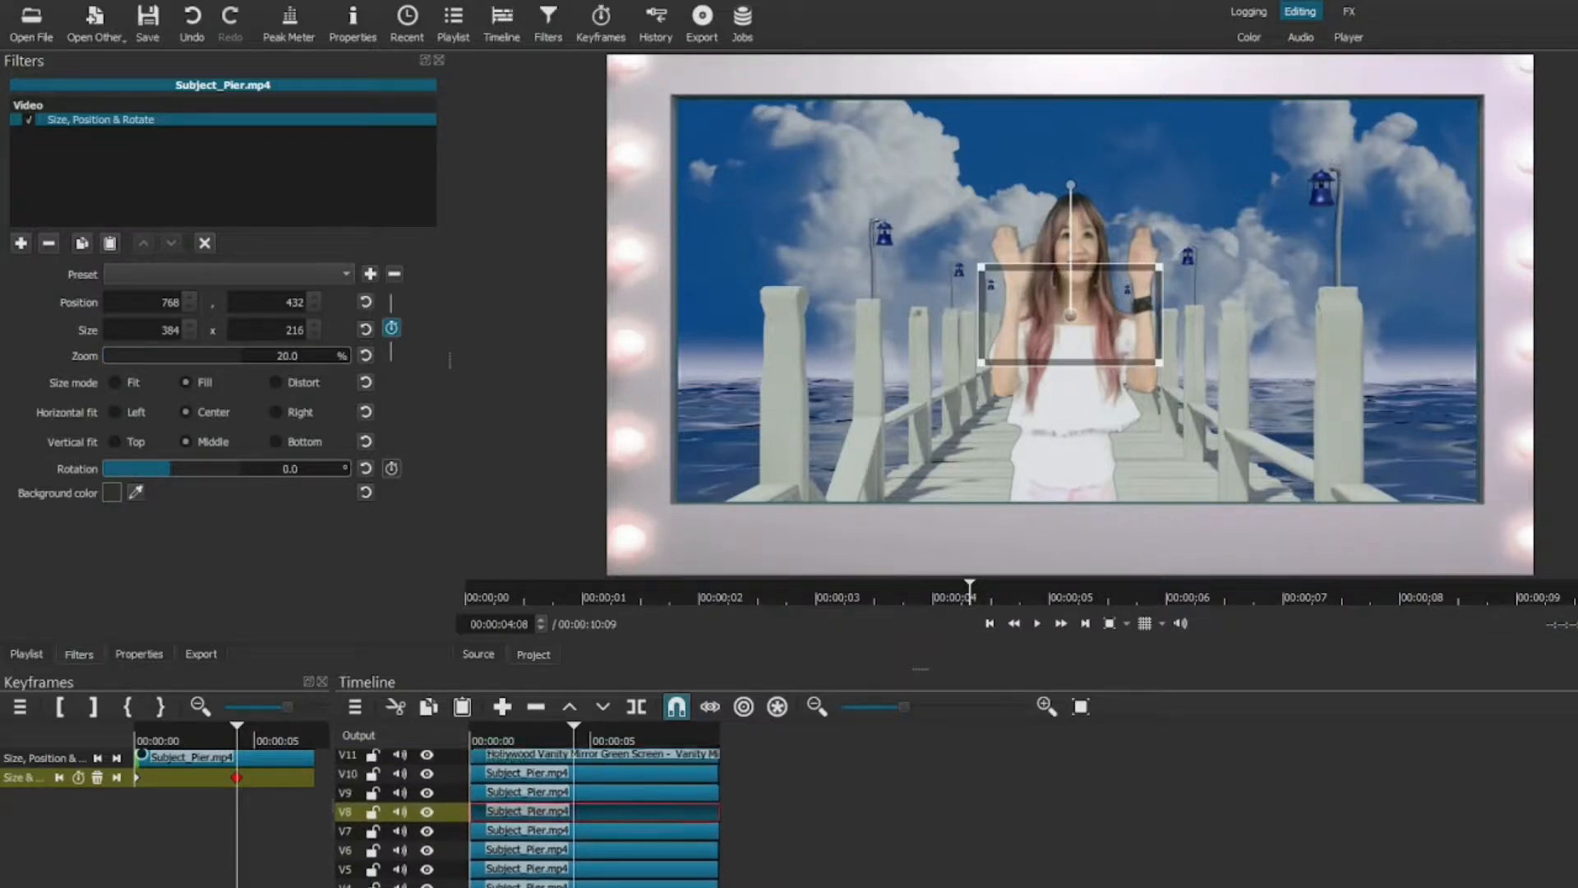
left_click(590, 796)
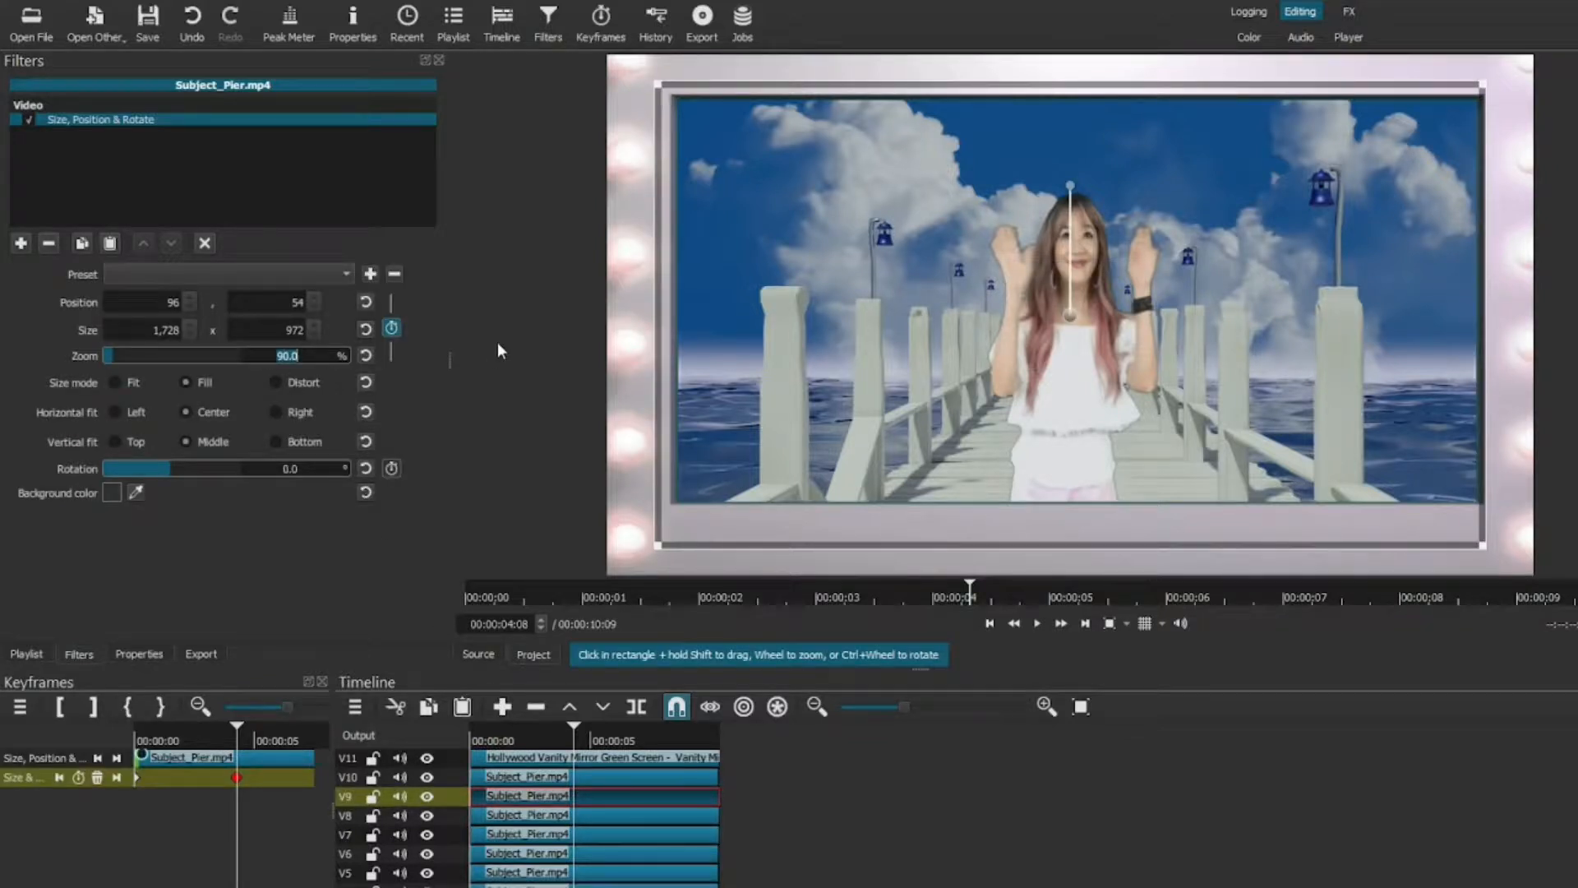
type("10")
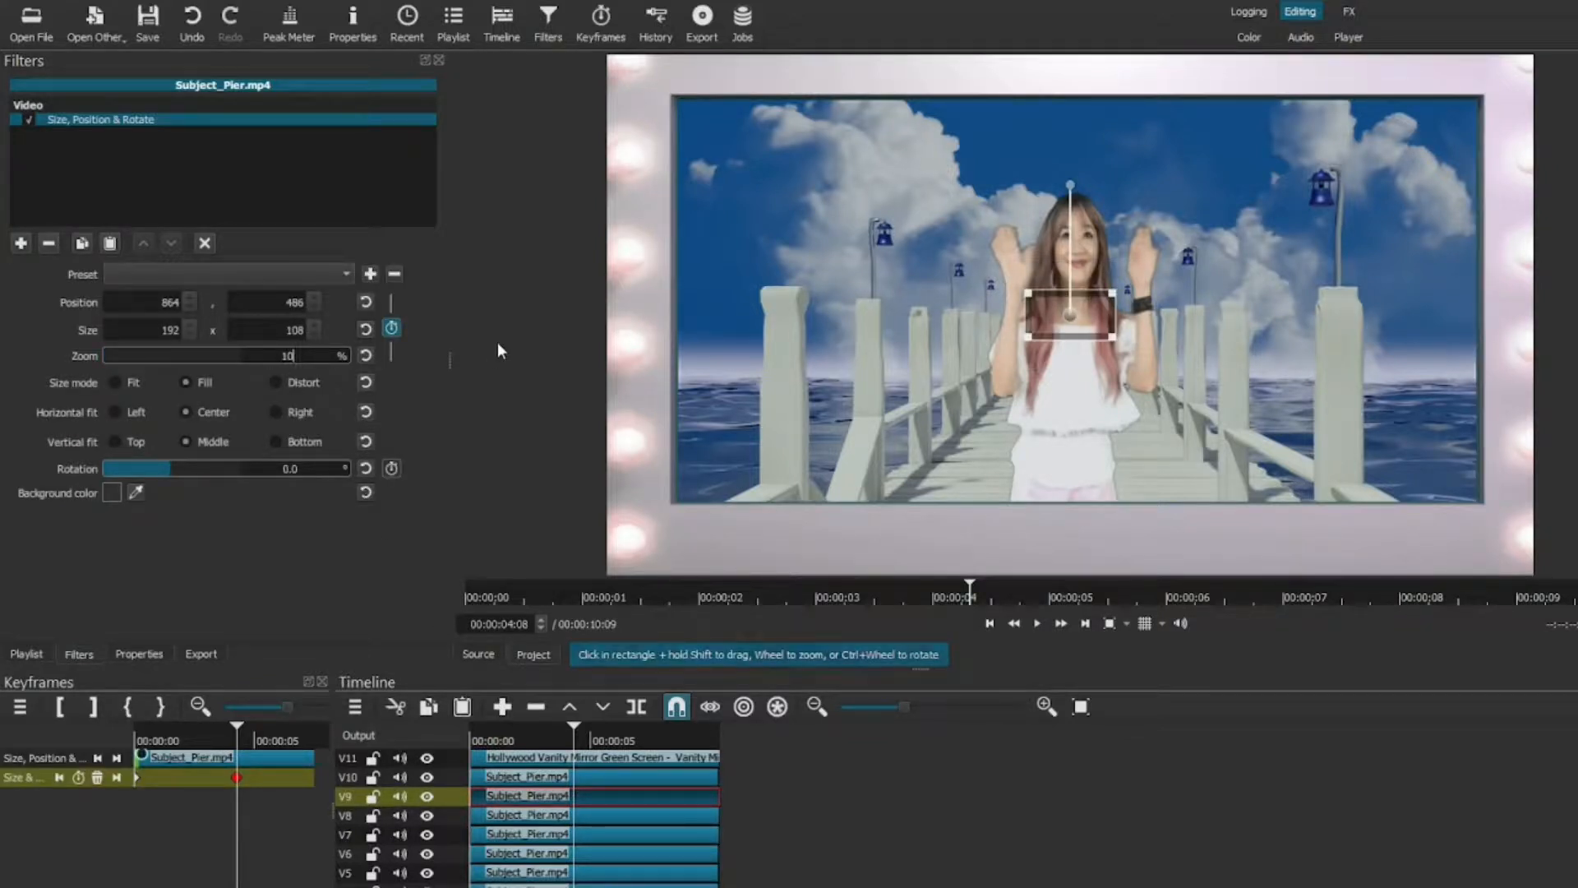
key("Return")
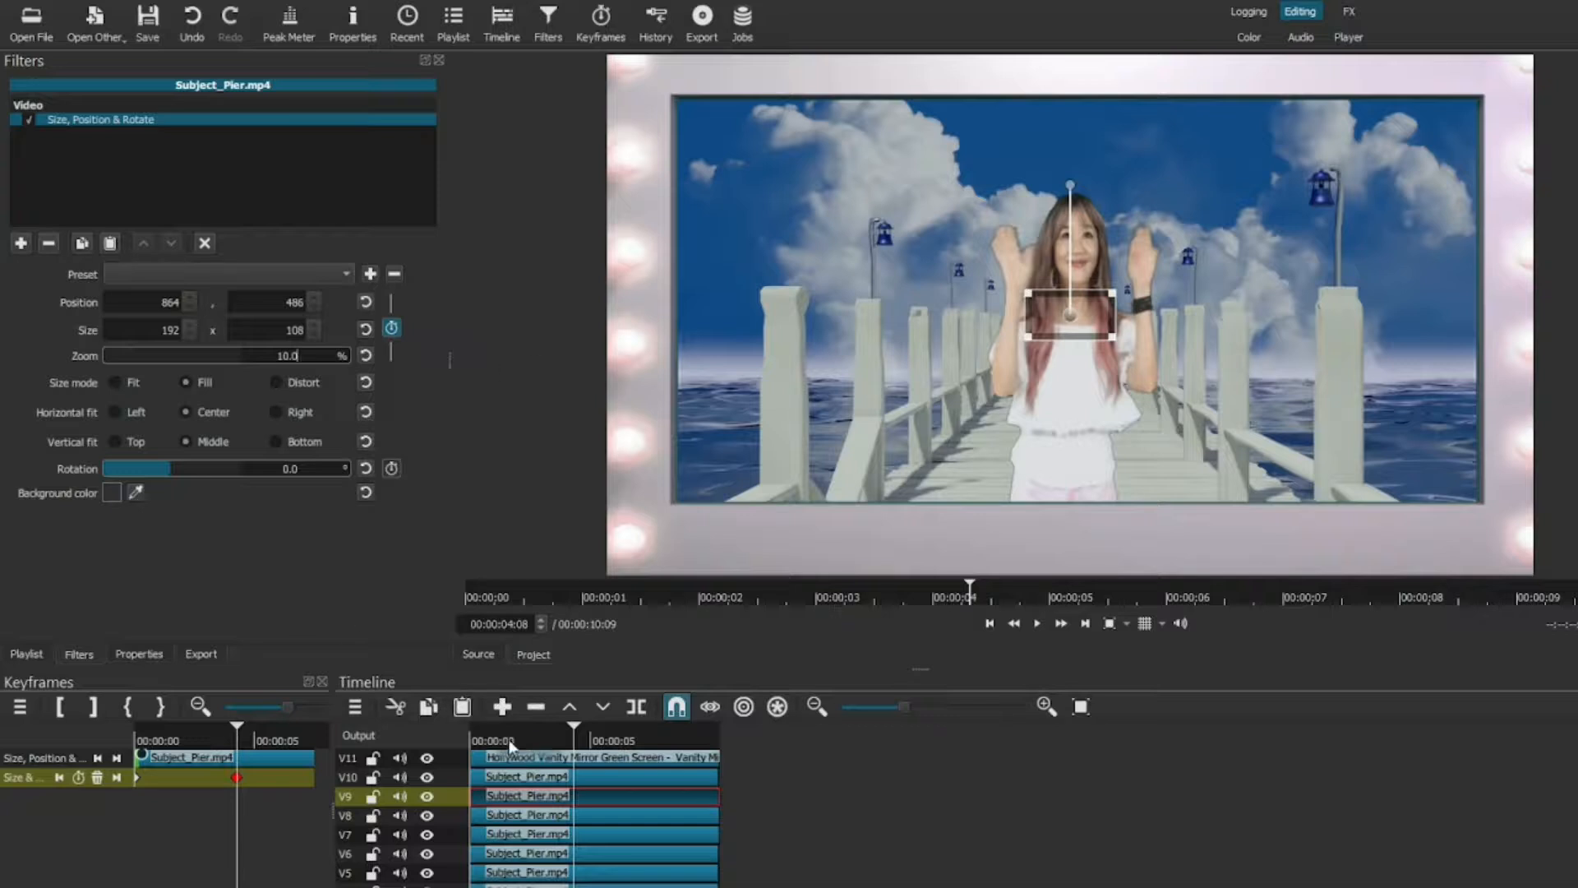
- Delete the surplus Subject_Pier clip on V10 and remove the emptied track
left_click(617, 779)
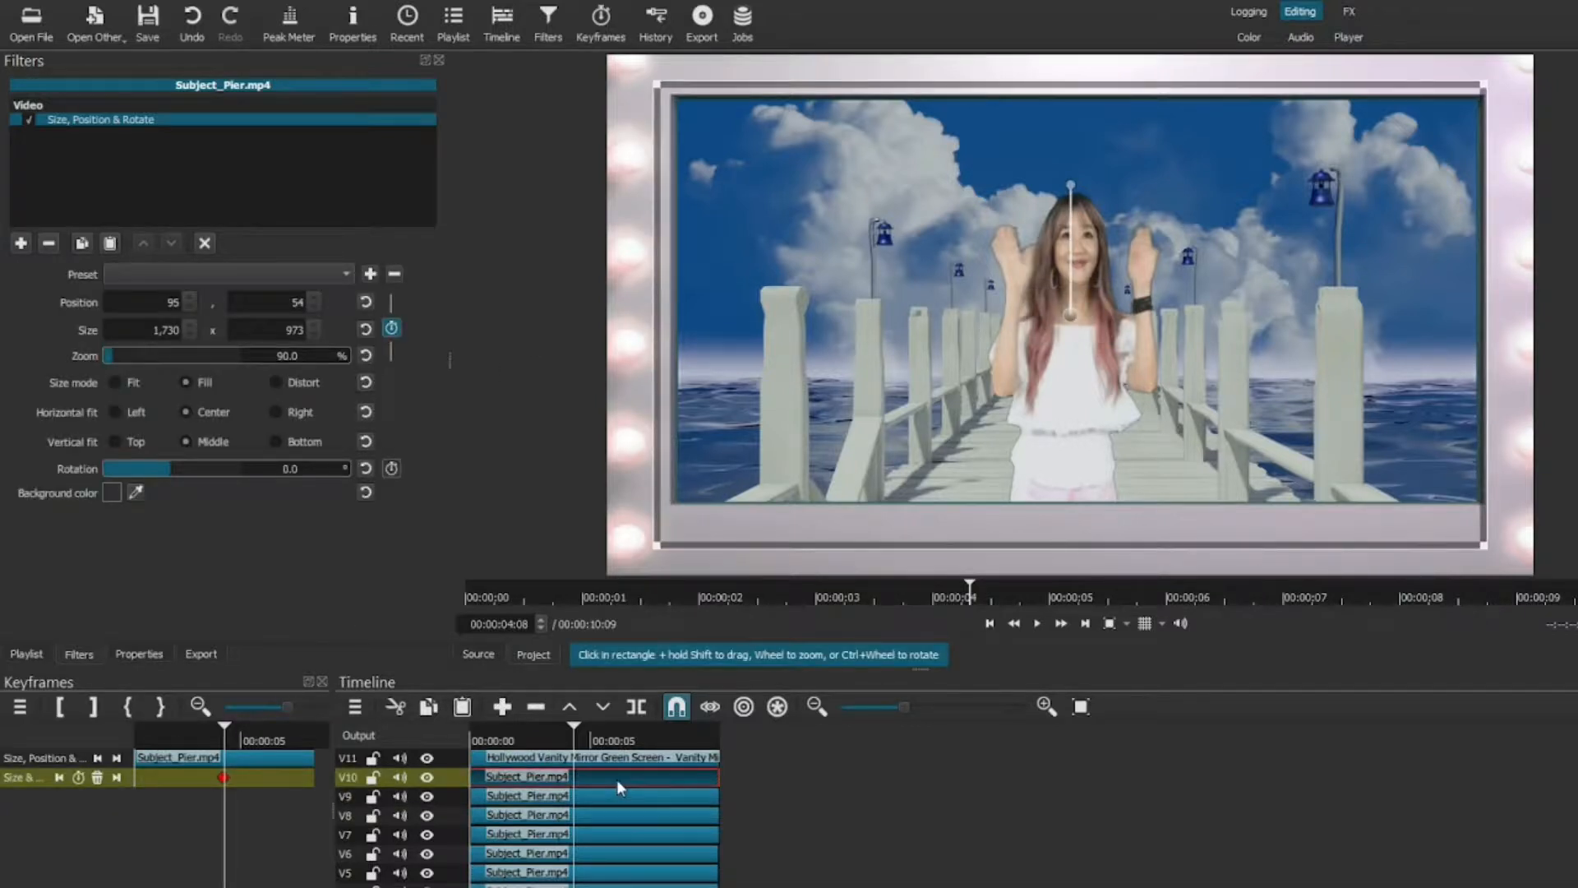
key("Delete")
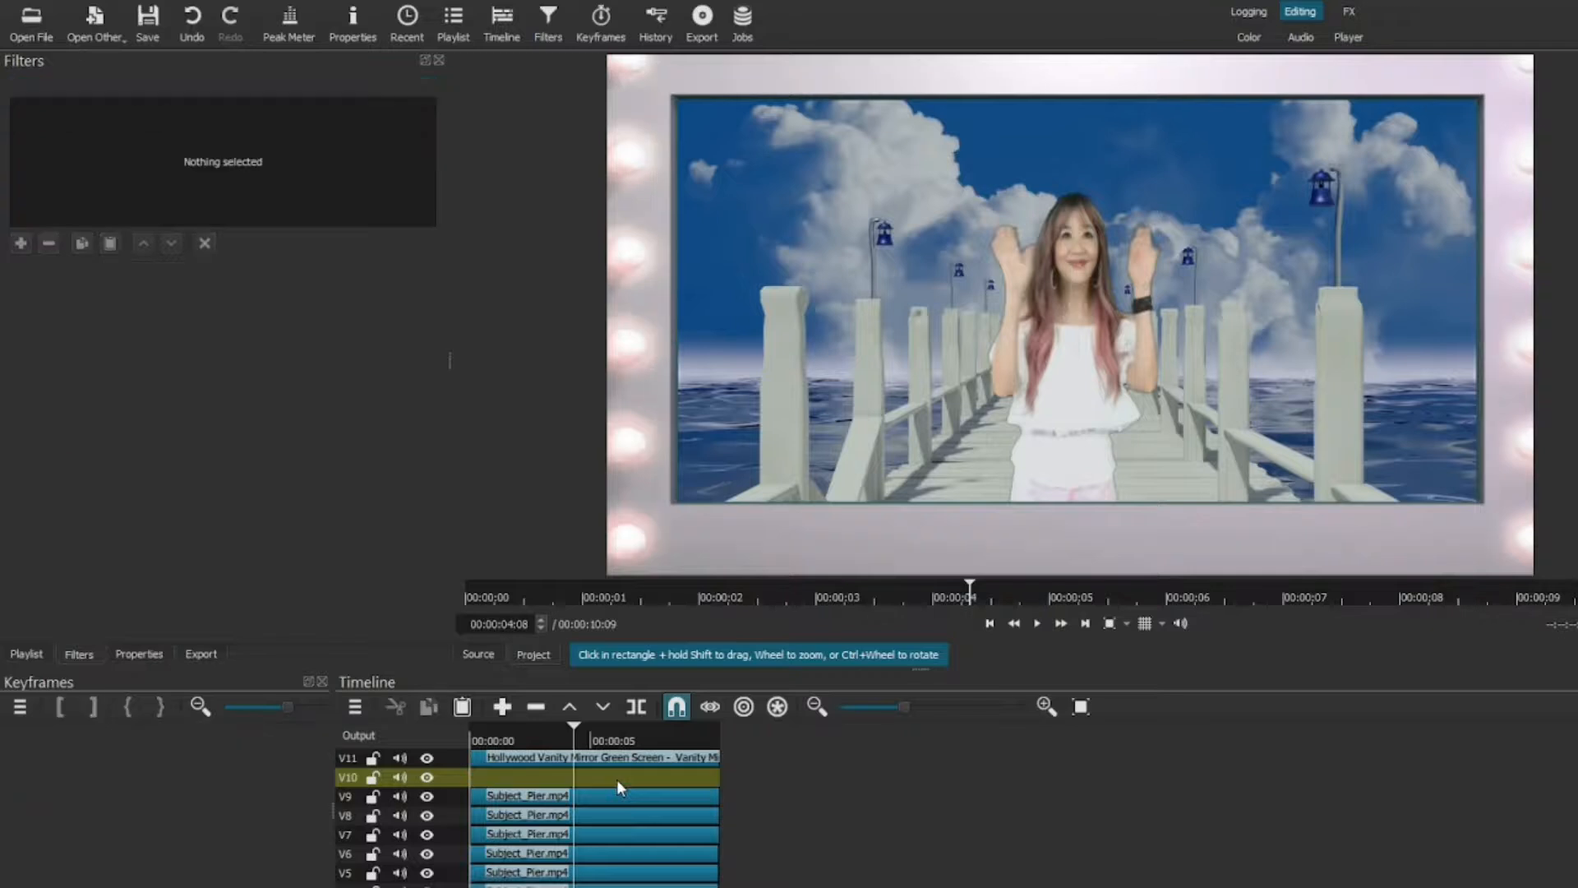
right_click(572, 774)
mouse_move(704, 796)
left_click(814, 863)
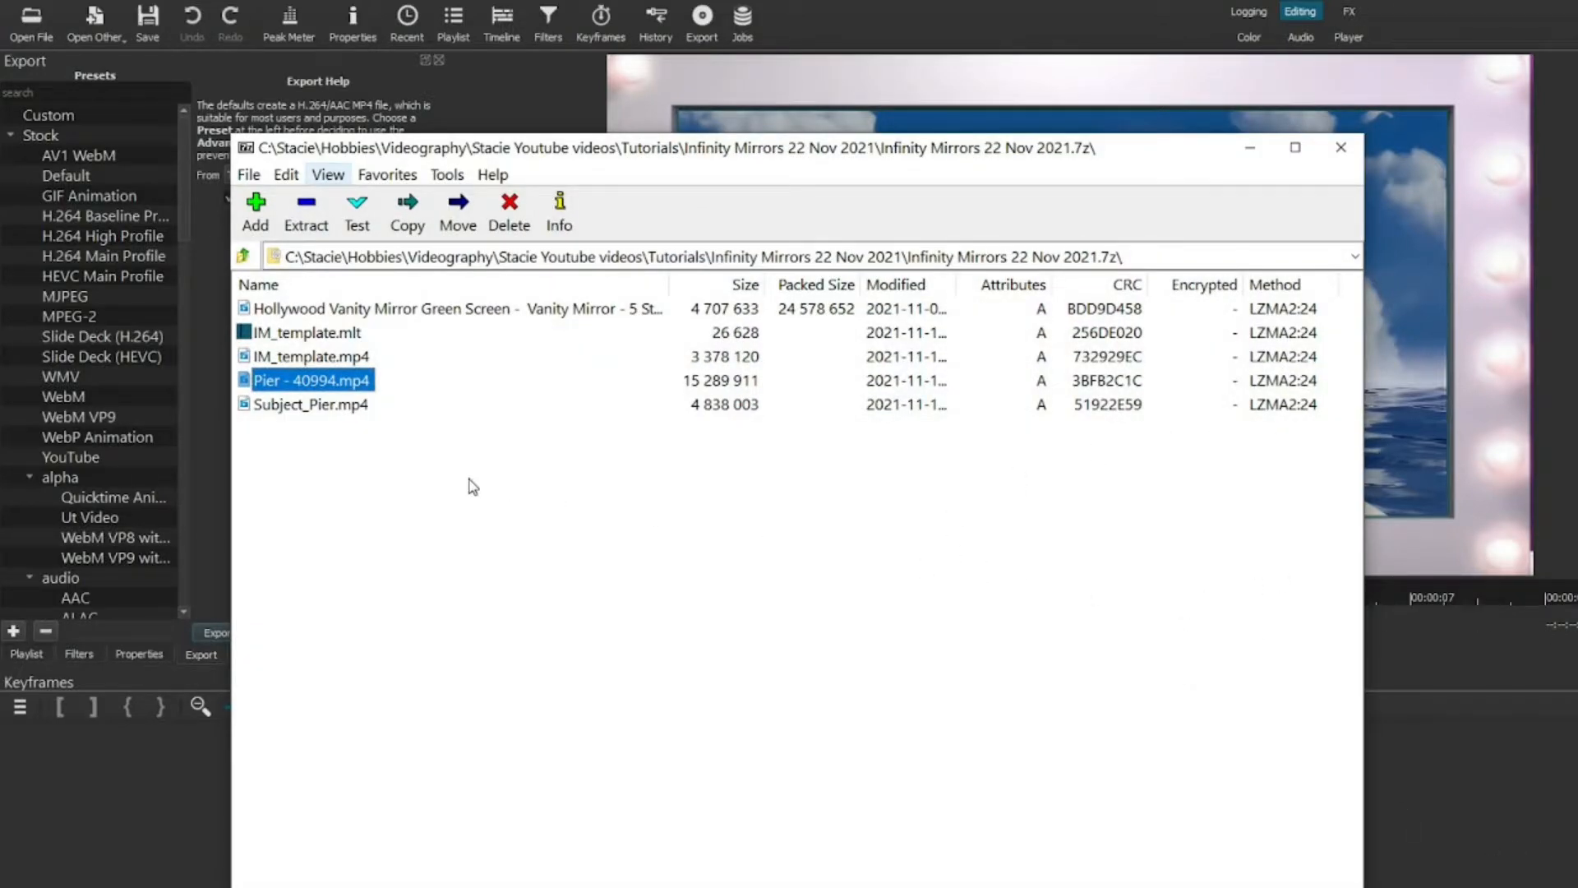
- Look through the template and source files in the Infinity Mirrors 22 Nov 2021.7z archive in 7-Zip and open Pier - 40994.mp4 for viewing
left_click(332, 339)
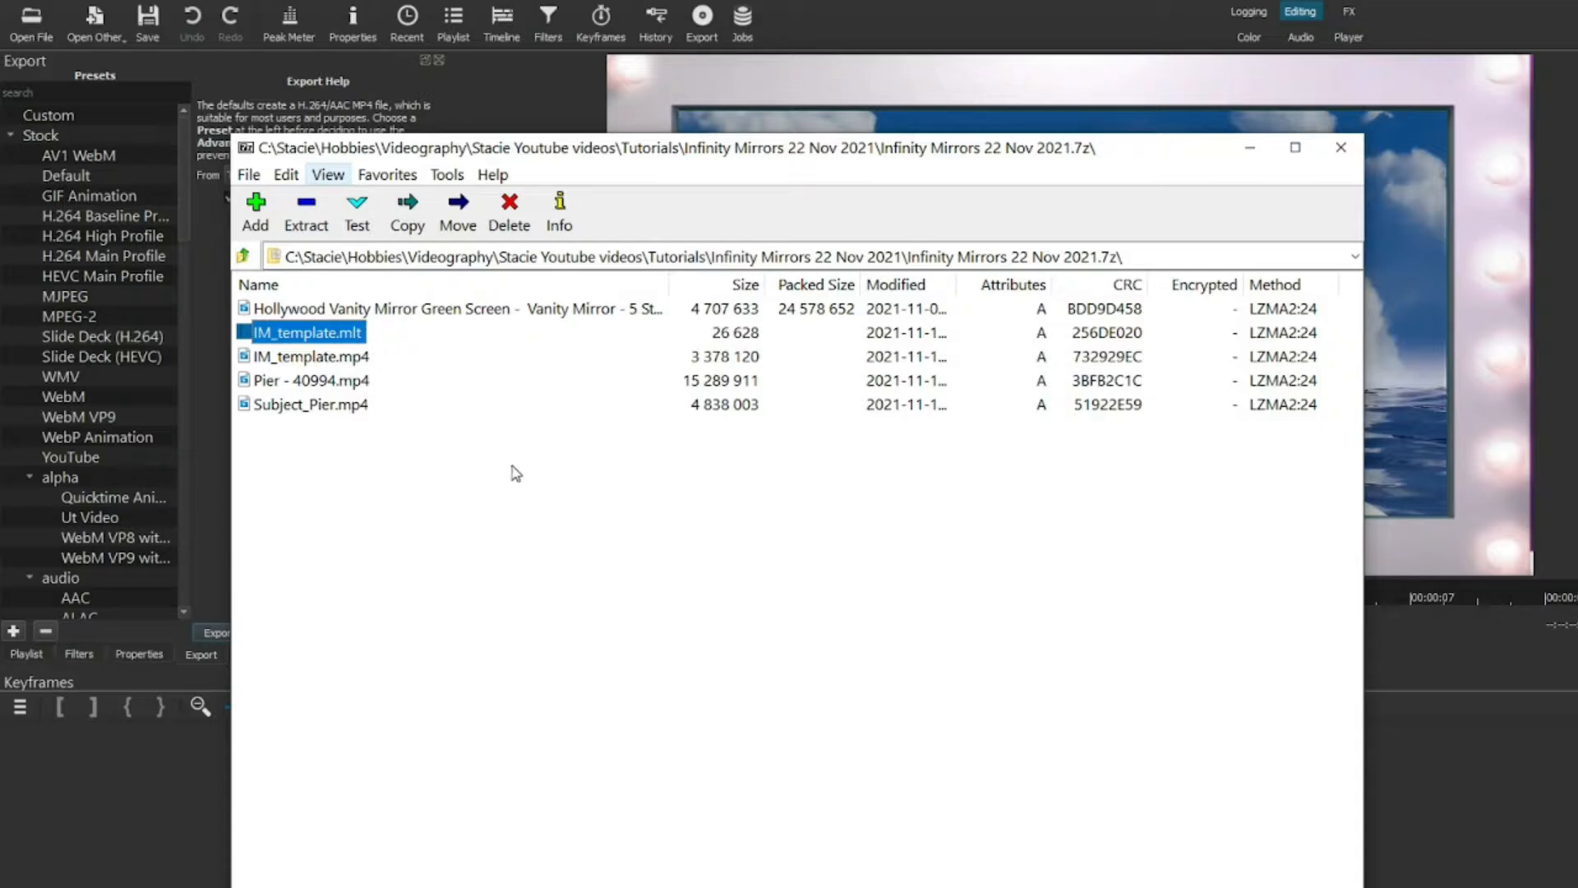
left_click(427, 314)
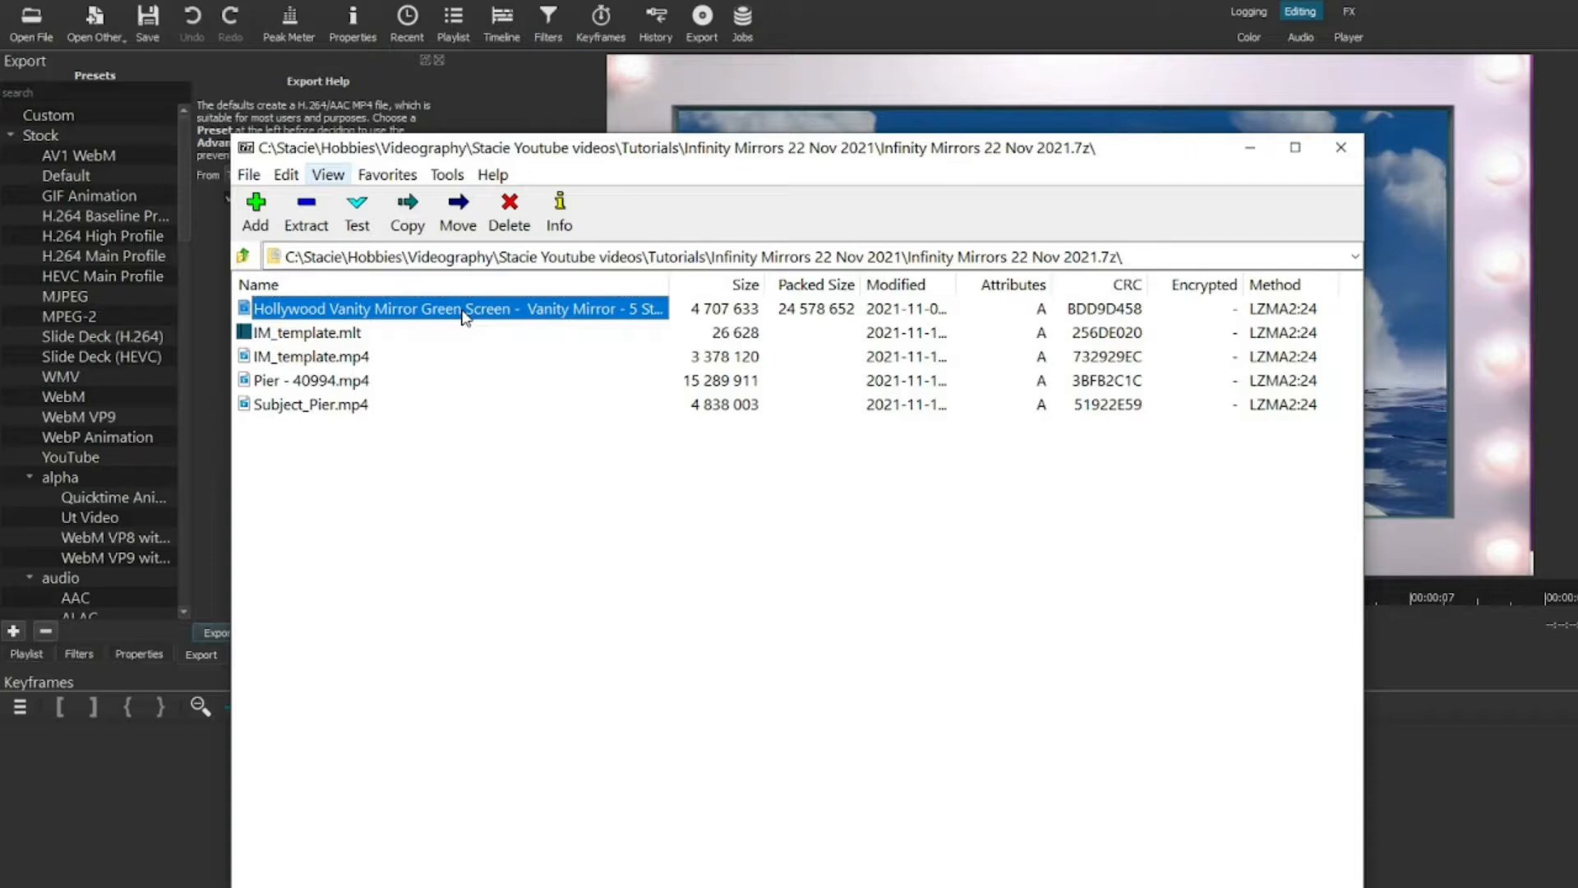
left_click(359, 362)
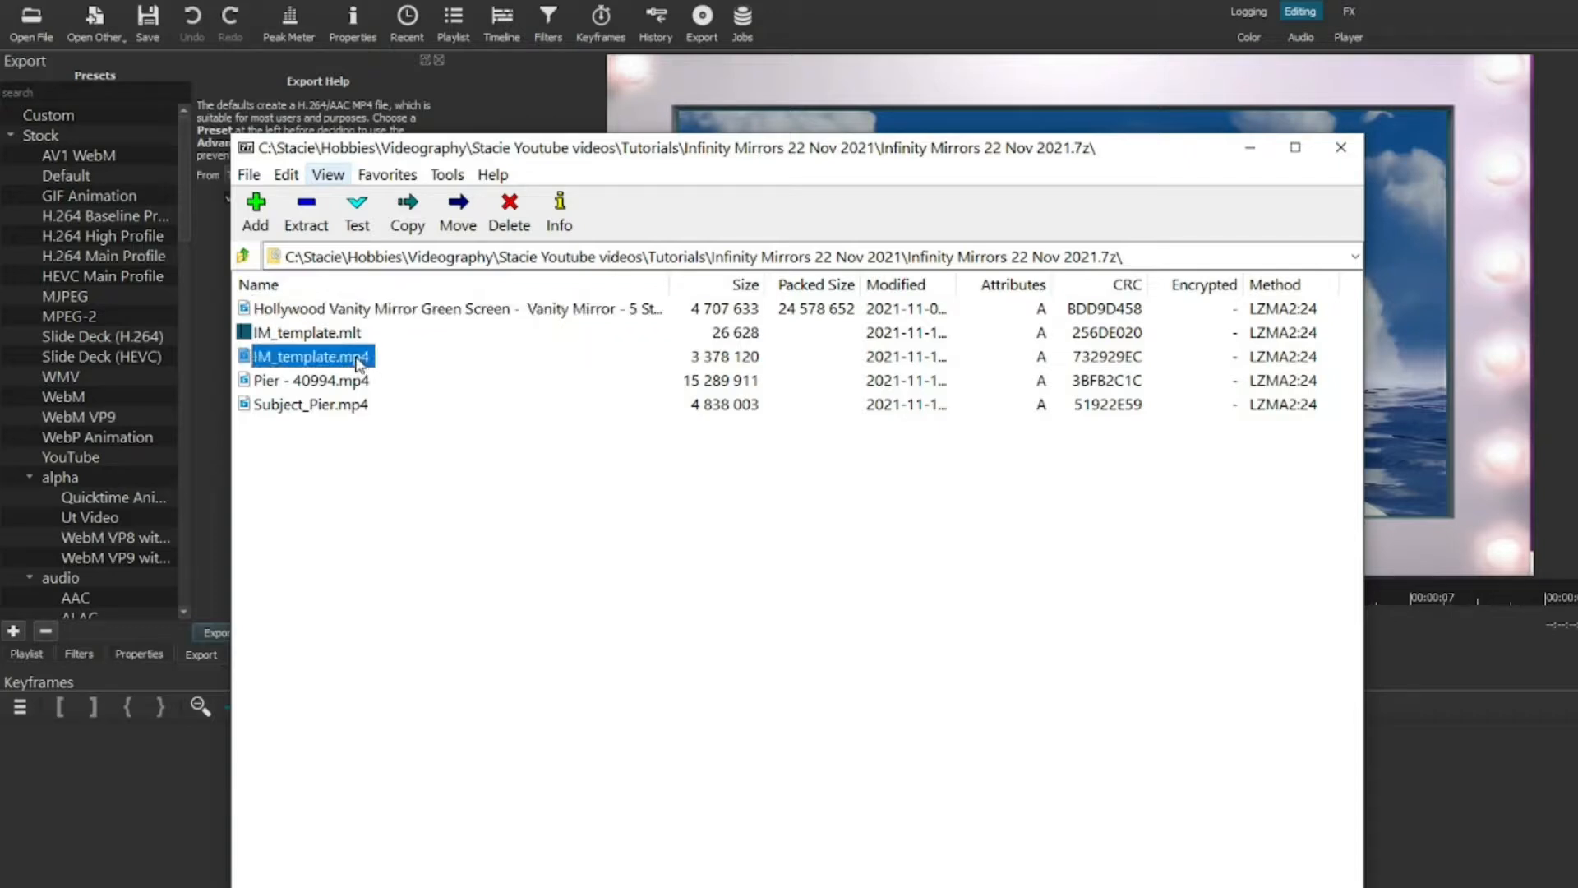
left_click(297, 381)
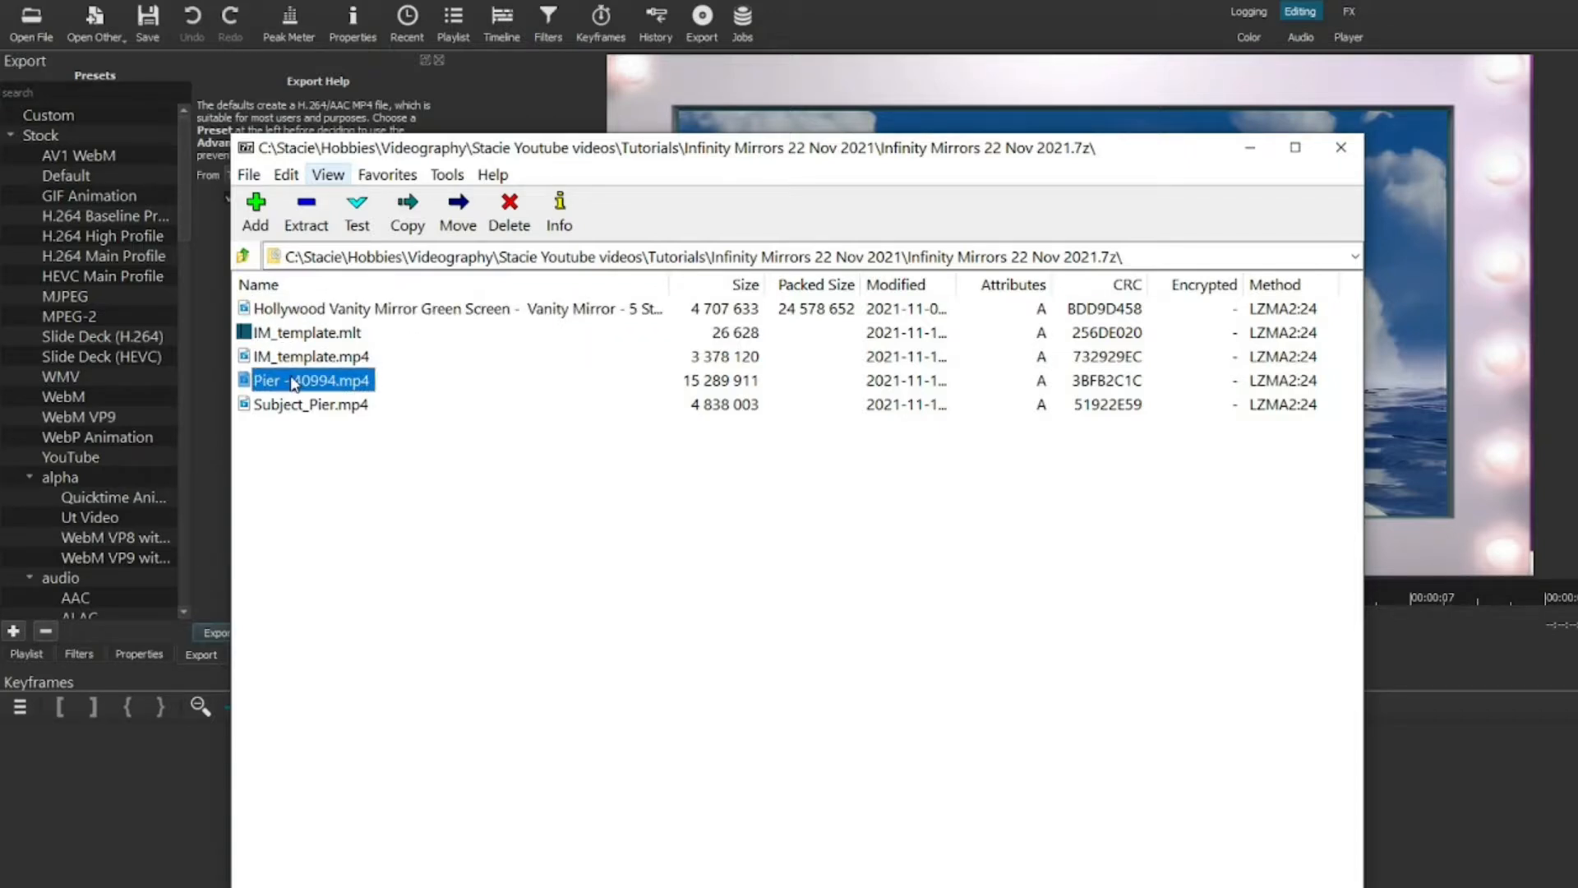
double_click(339, 383)
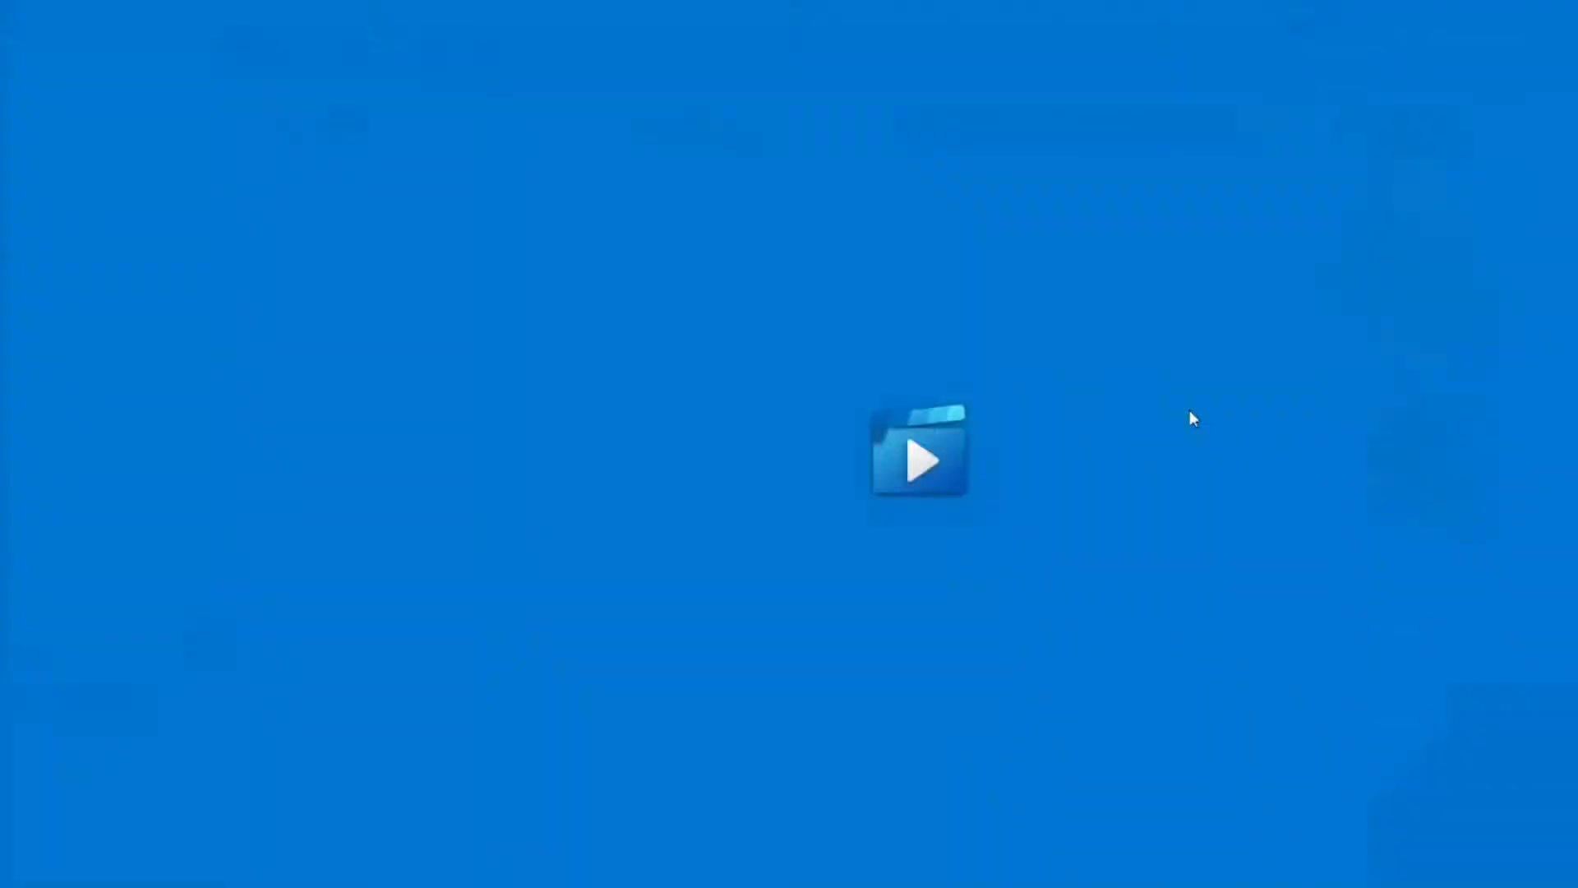